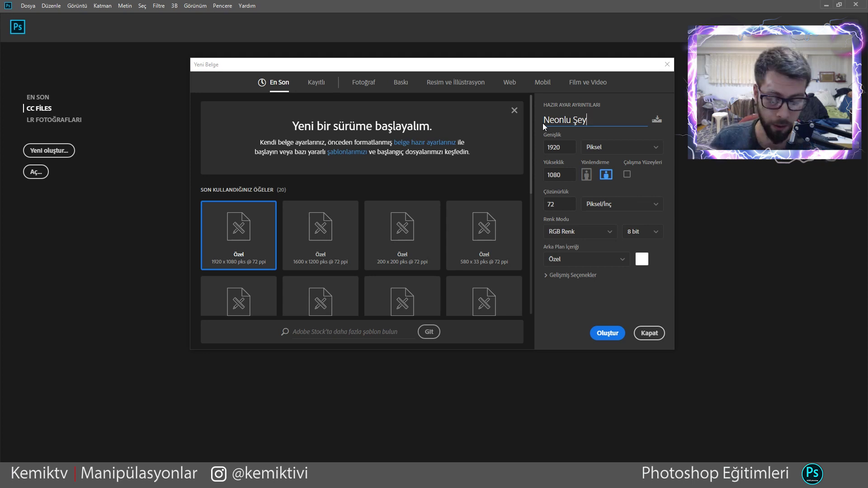
# Step: Create the Neonlu Şey document at 1920×1080 pixels with 300 ppi resolution
pyautogui.doubleClick(547, 149)
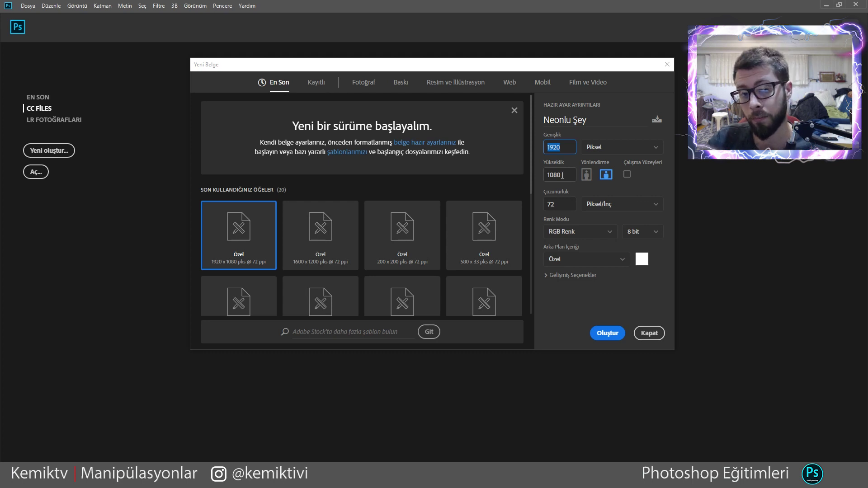
pyautogui.click(562, 175)
pyautogui.click(571, 144)
pyautogui.click(555, 204)
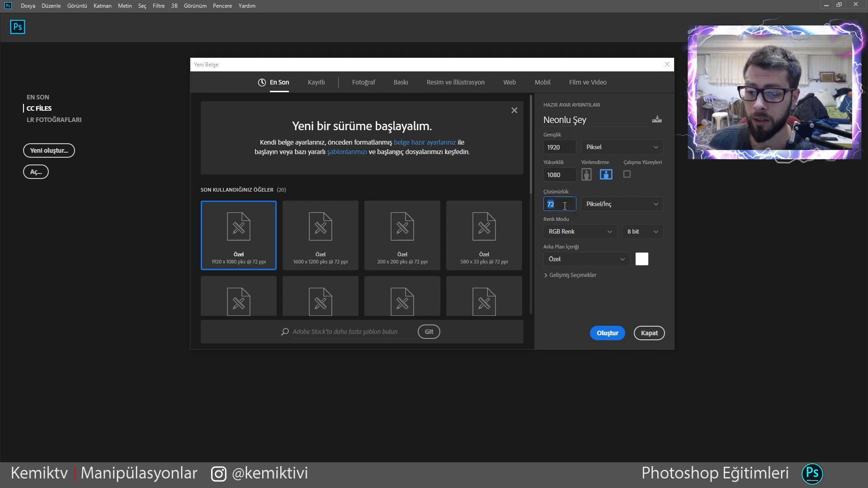
pyautogui.write('300')
pyautogui.click(564, 176)
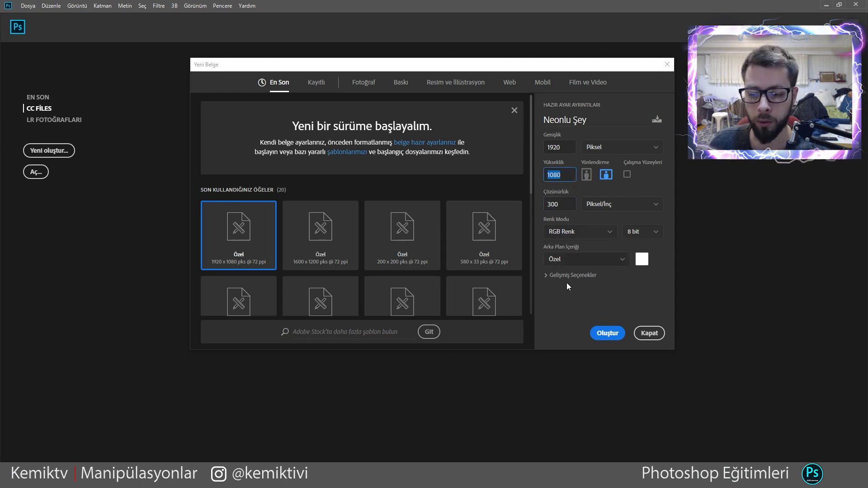
pyautogui.click(607, 338)
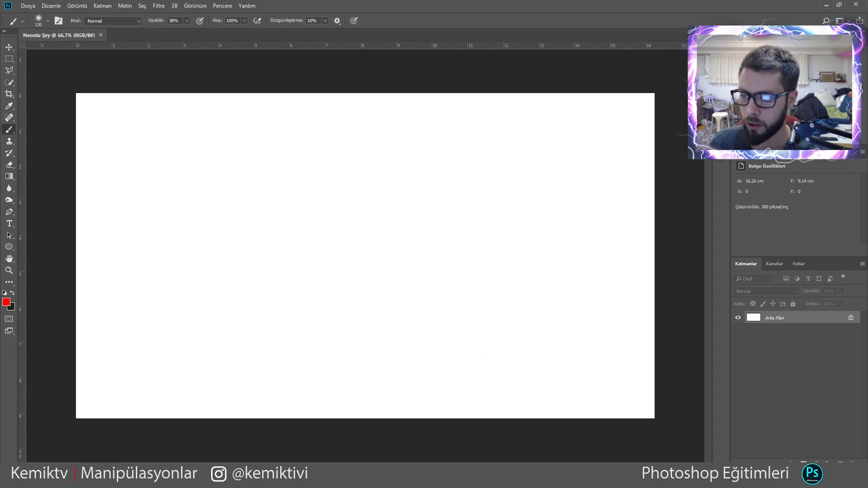
# Step: Drag the arch-beach-bridlington photo from the Evraklar folder onto the Photoshop canvas
pyautogui.hotkey('alt', 'Tab')
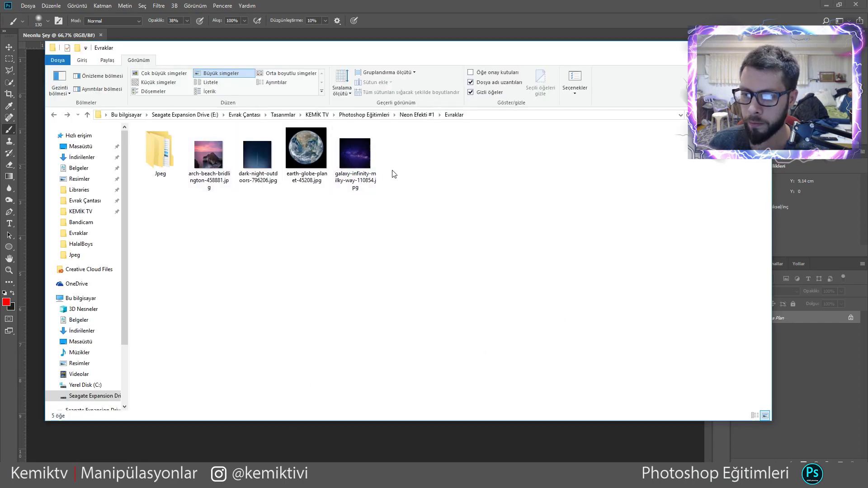
pyautogui.moveTo(209, 156)
pyautogui.mouseDown()
pyautogui.moveTo(329, 385)
pyautogui.moveTo(418, 283)
pyautogui.mouseUp()
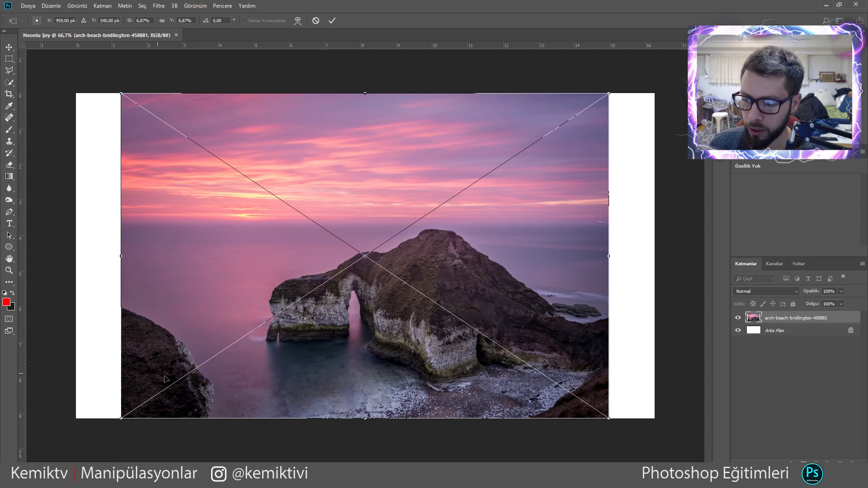
# Step: Align, scale up and shift the sea-arch photo to fill the canvas, then commit the transform
pyautogui.moveTo(410, 311); pyautogui.dragTo(368, 316)
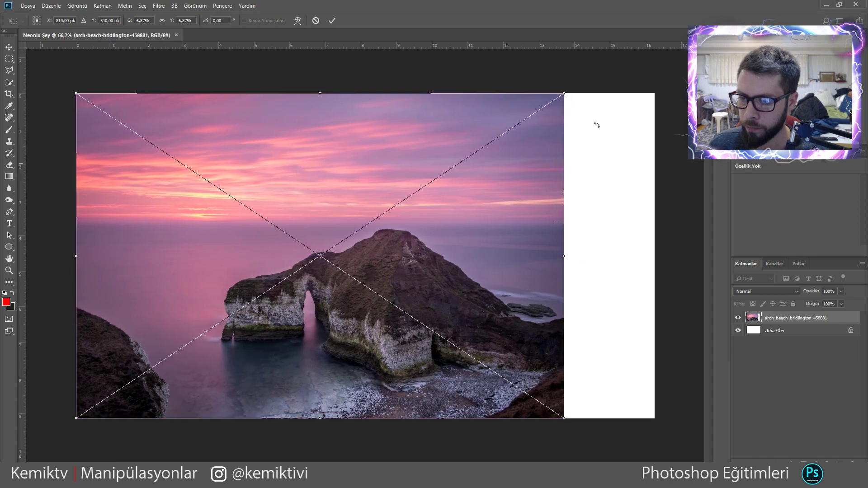
pyautogui.moveTo(567, 94); pyautogui.dragTo(656, 32)
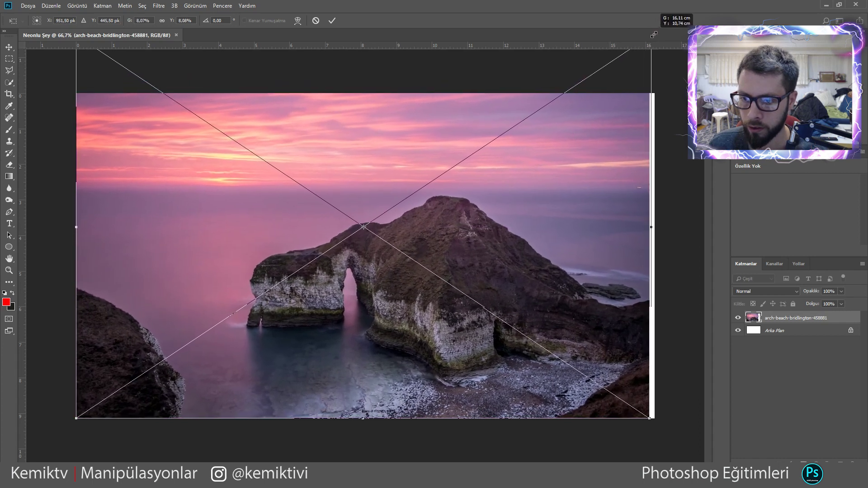
pyautogui.moveTo(616, 142); pyautogui.dragTo(618, 200)
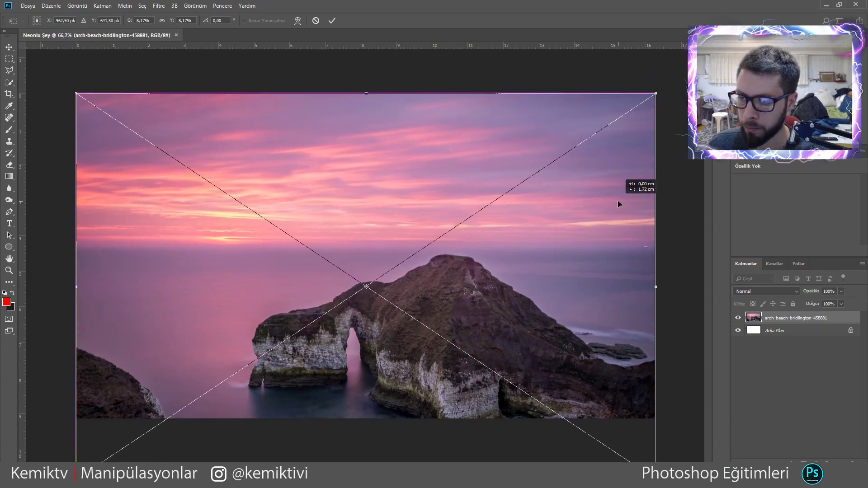
pyautogui.click(332, 22)
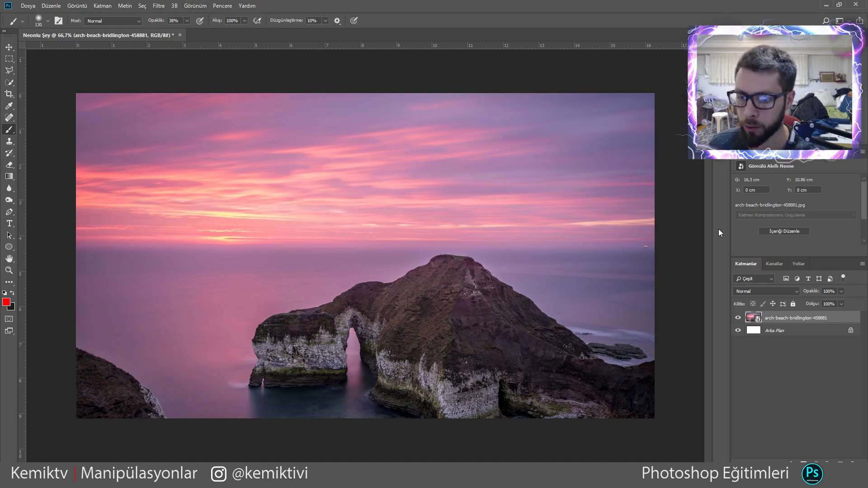
# Step: Add a Soğutma Filtresi (82) photo filter adjustment layer at 60 density
pyautogui.click(827, 463)
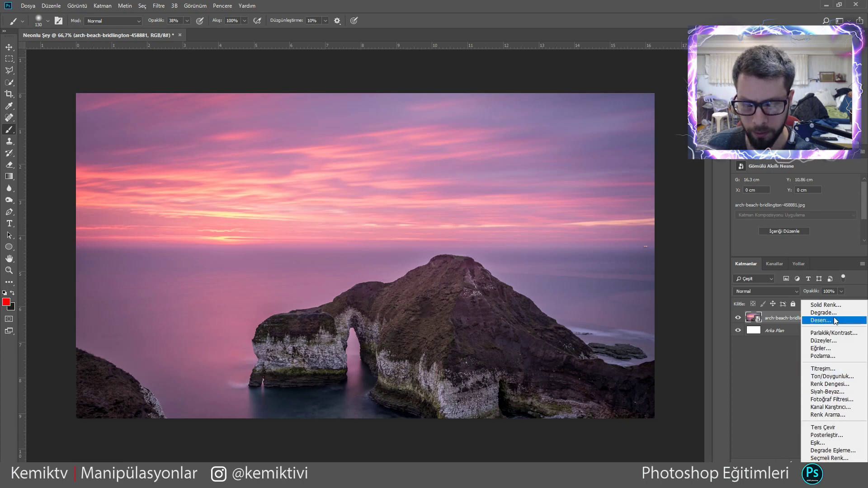
pyautogui.click(843, 404)
pyautogui.click(795, 180)
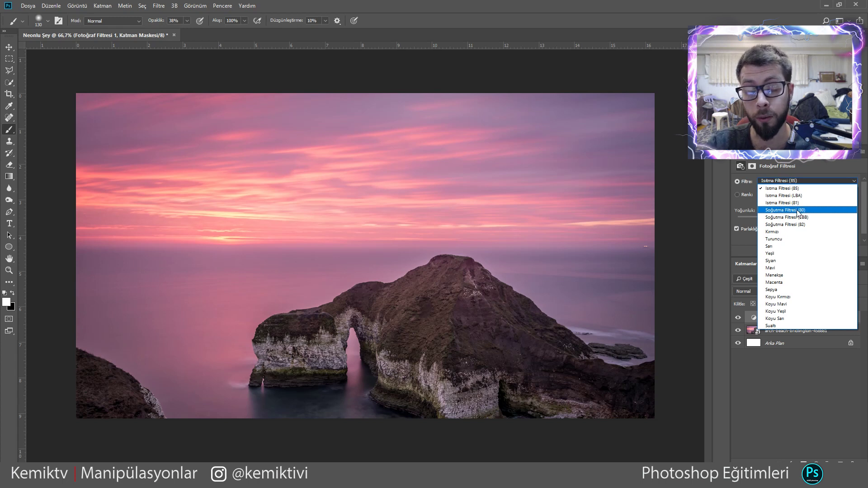
pyautogui.click(798, 225)
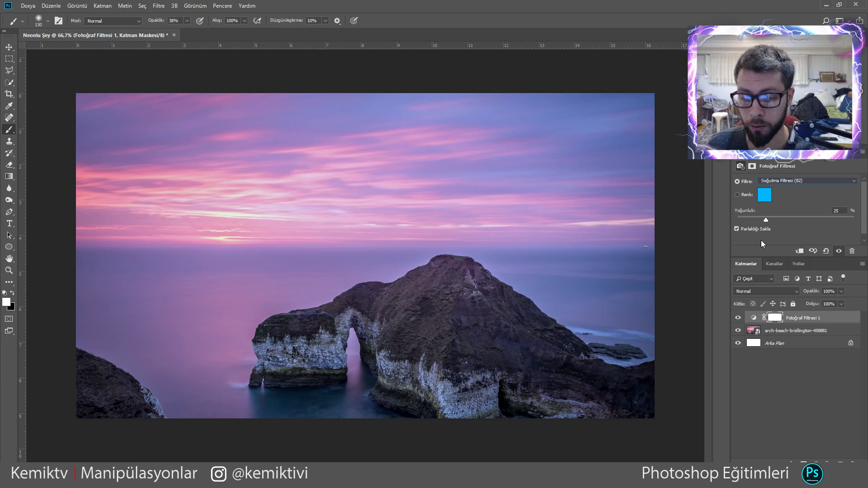
pyautogui.moveTo(765, 220); pyautogui.dragTo(866, 220)
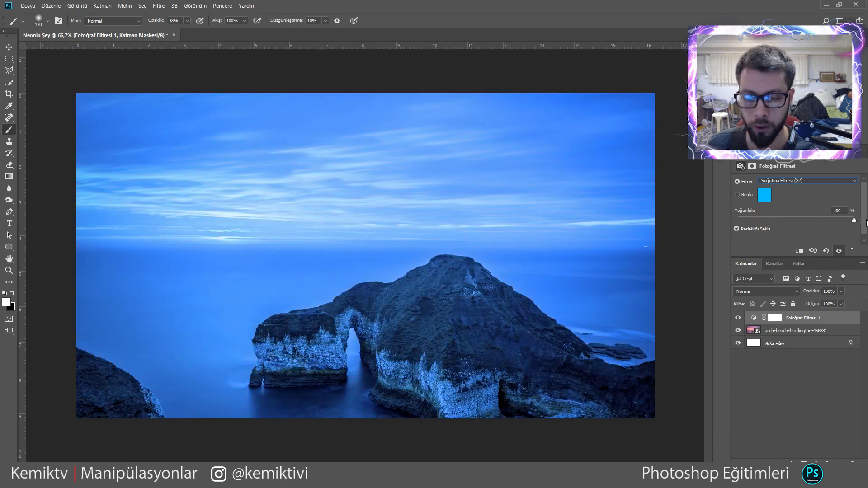
pyautogui.moveTo(866, 220); pyautogui.dragTo(831, 221)
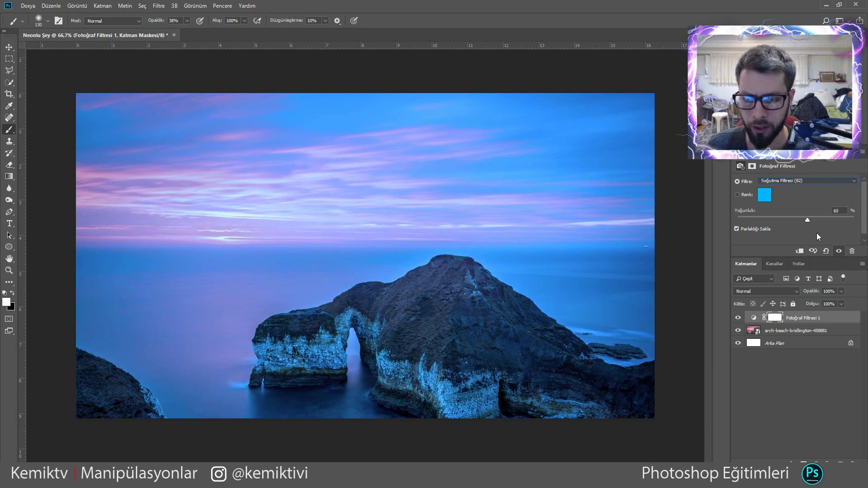
# Step: Lower the photo filter layer's fill to 80%
pyautogui.click(840, 305)
pyautogui.moveTo(838, 315); pyautogui.dragTo(839, 317)
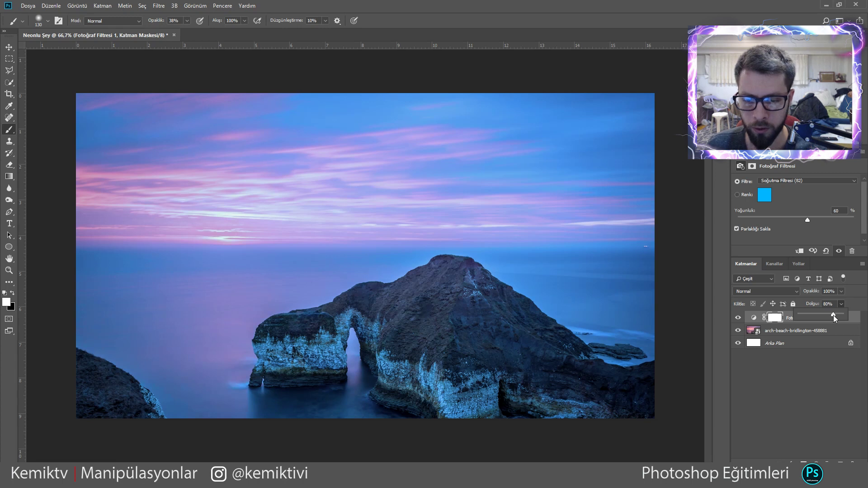
pyautogui.click(853, 301)
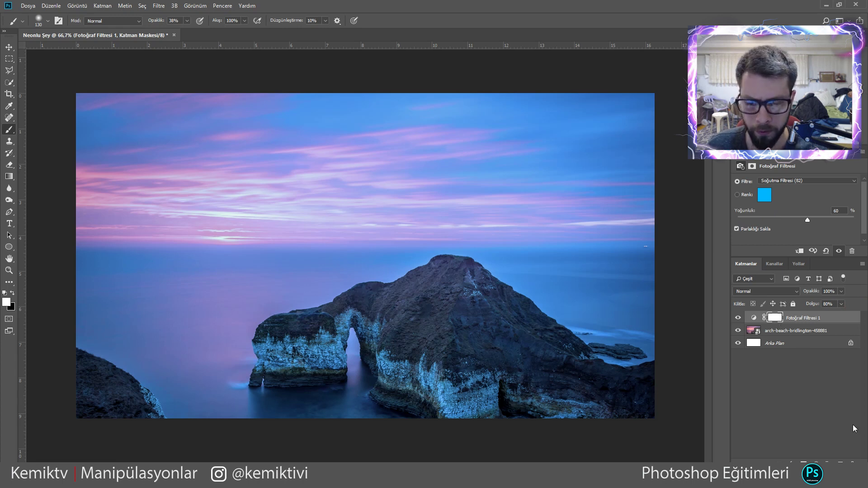
pyautogui.click(815, 461)
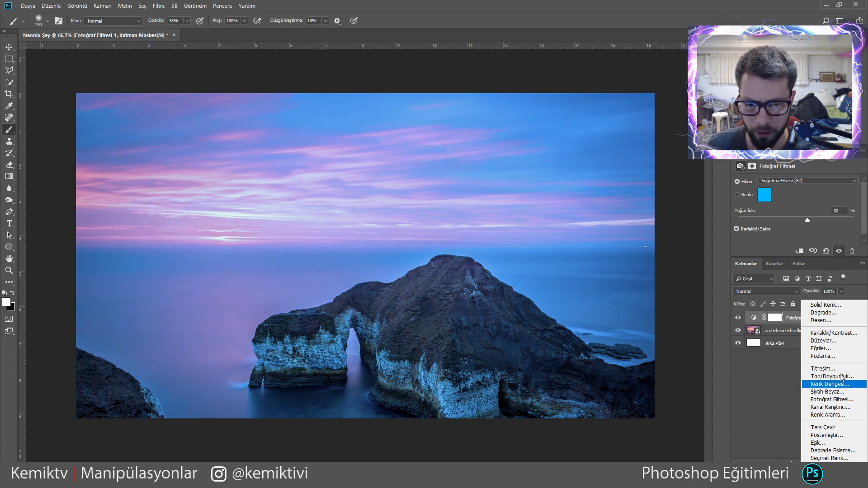
# Step: Add a radial Gradient Fill layer at 200° with Reverse ticked
pyautogui.click(828, 312)
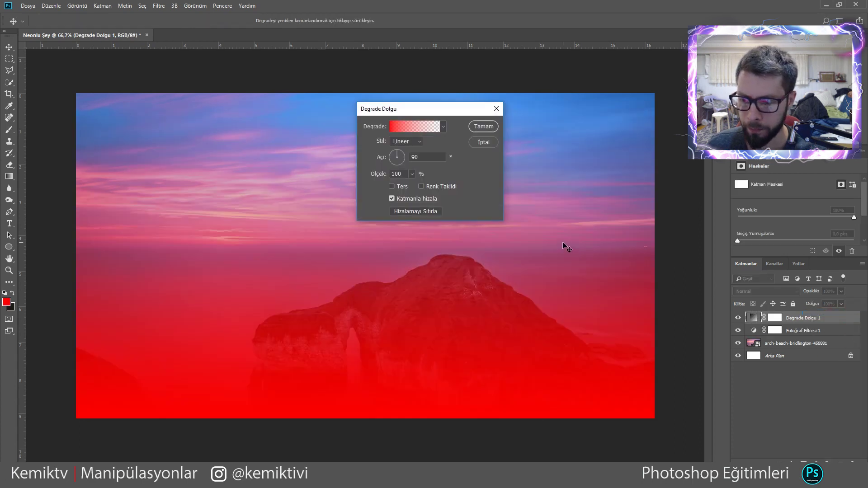
pyautogui.click(404, 141)
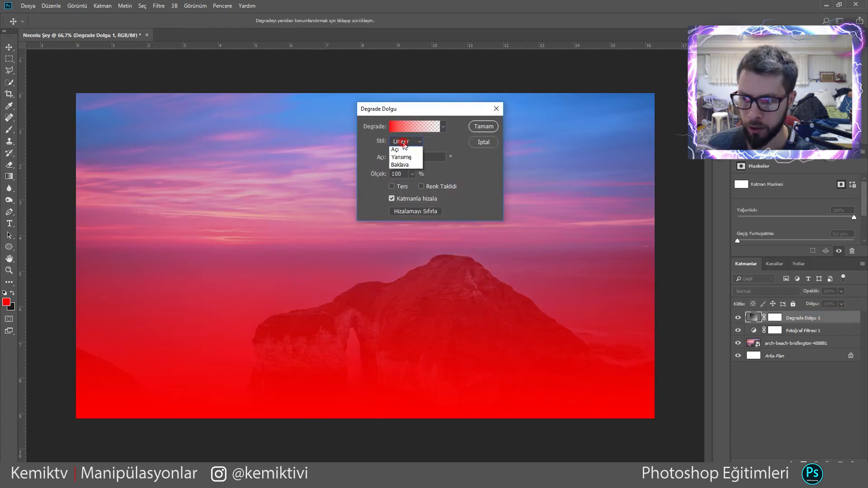
pyautogui.click(416, 159)
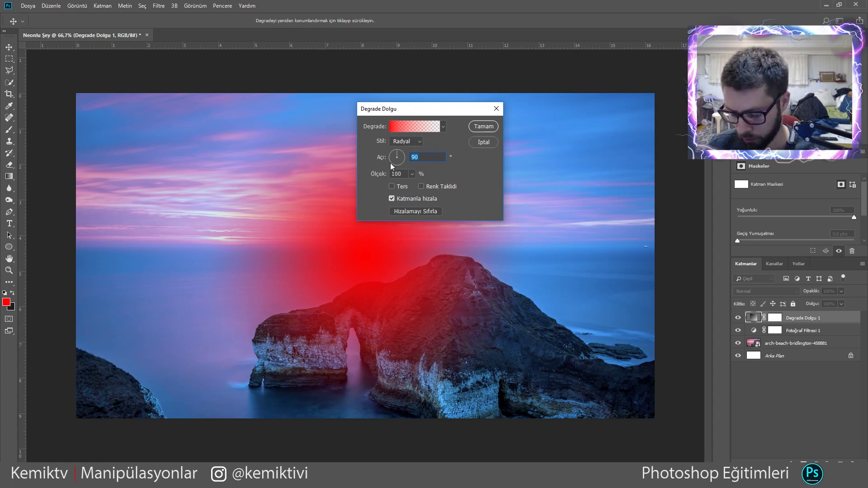
pyautogui.write('200')
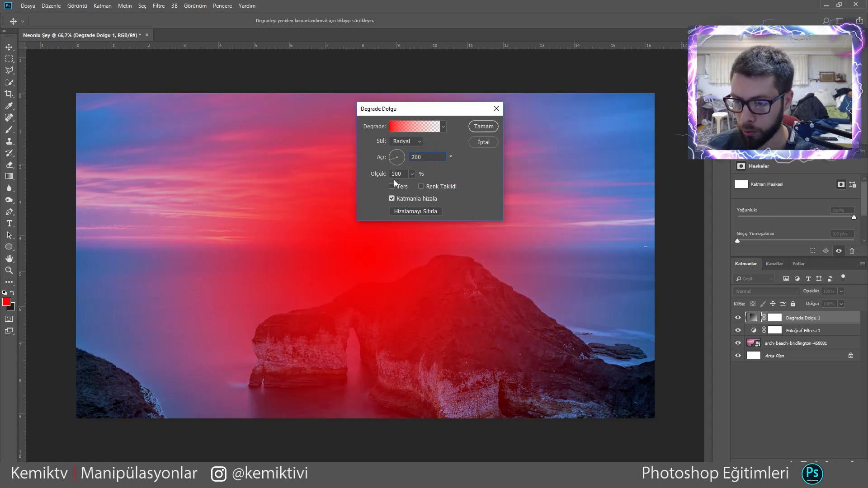
pyautogui.click(392, 186)
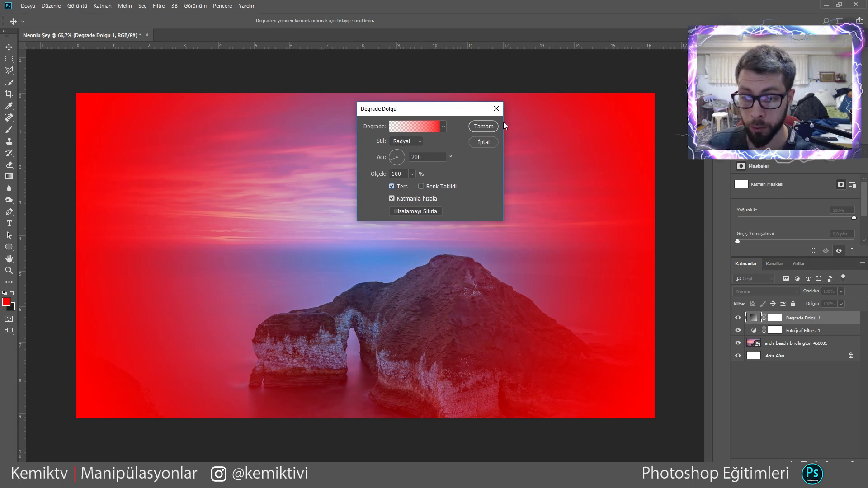
pyautogui.click(425, 126)
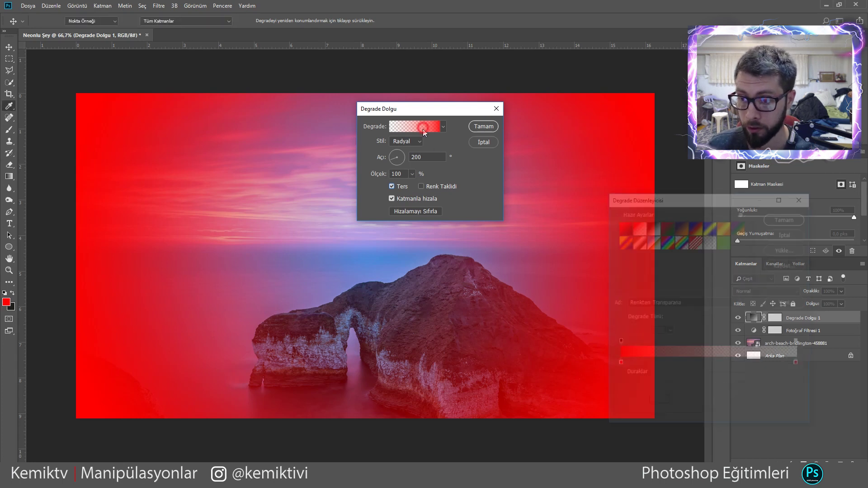
# Step: Set both gradient colour stops to black (000000) and apply the gradient
pyautogui.doubleClick(618, 364)
pyautogui.write('000000')
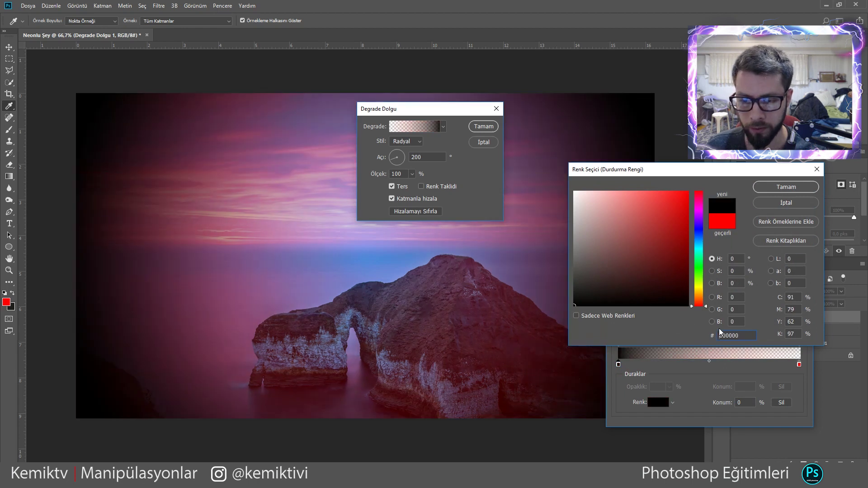
pyautogui.click(773, 187)
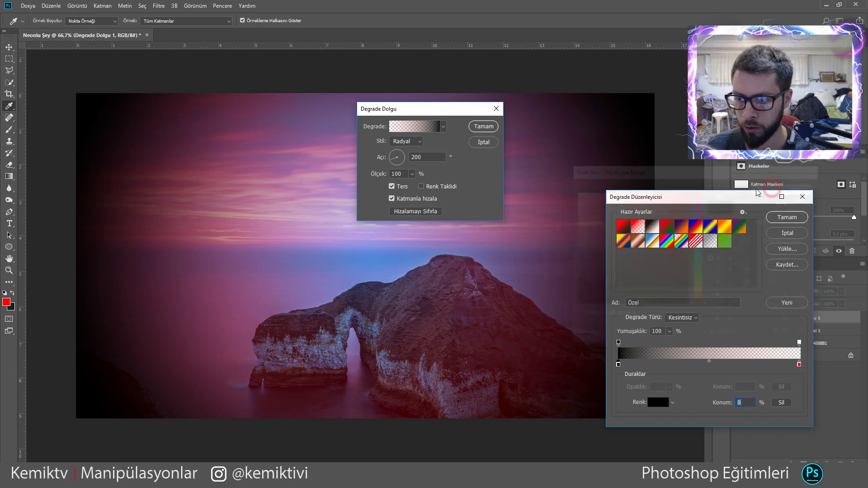
pyautogui.doubleClick(798, 364)
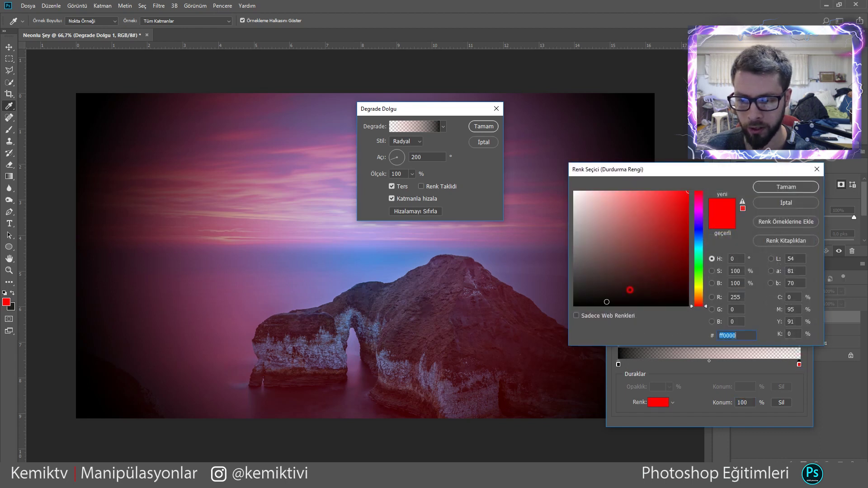
pyautogui.moveTo(630, 290); pyautogui.dragTo(531, 336)
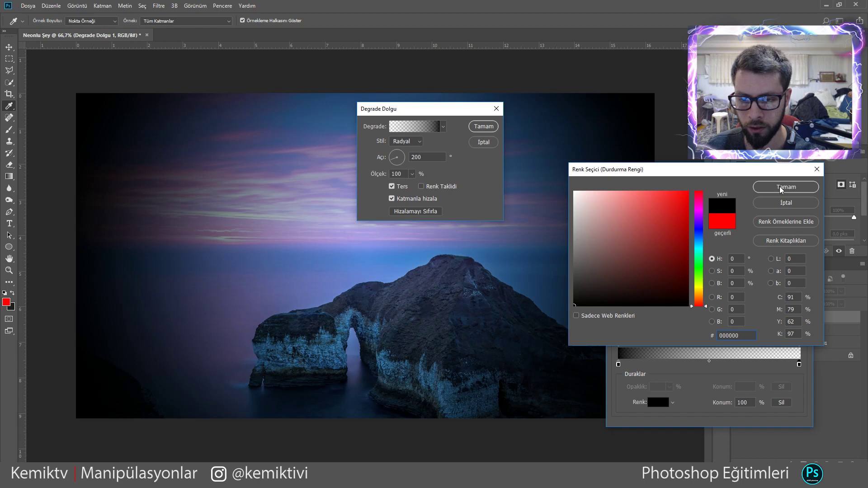
pyautogui.click(781, 188)
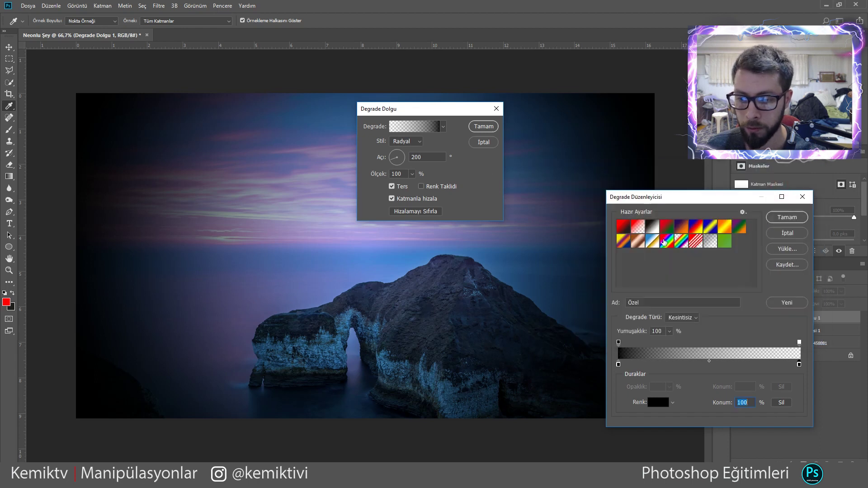
pyautogui.click(785, 218)
# Step: Try the black-to-white and foreground-to-transparent presets, then discard those edits
pyautogui.click(430, 130)
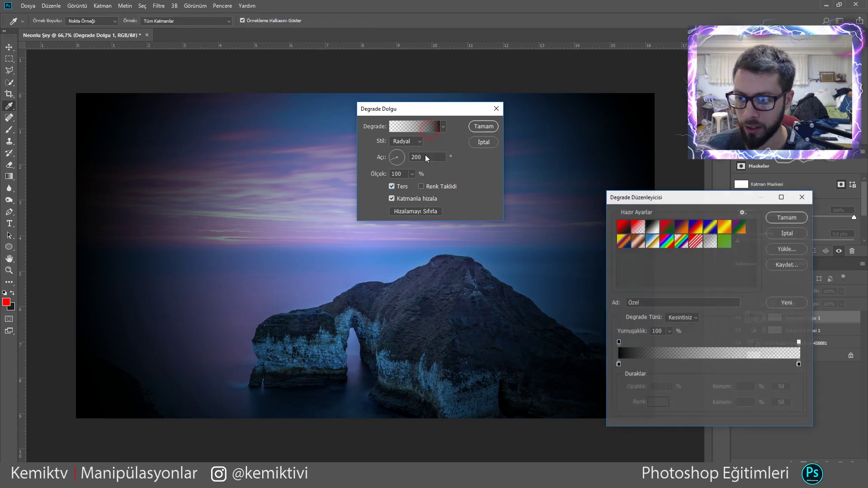
pyautogui.click(652, 228)
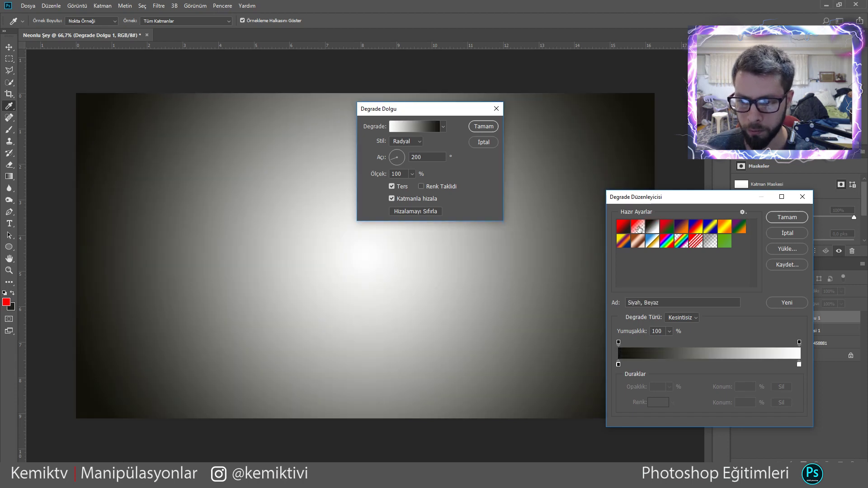
pyautogui.click(637, 243)
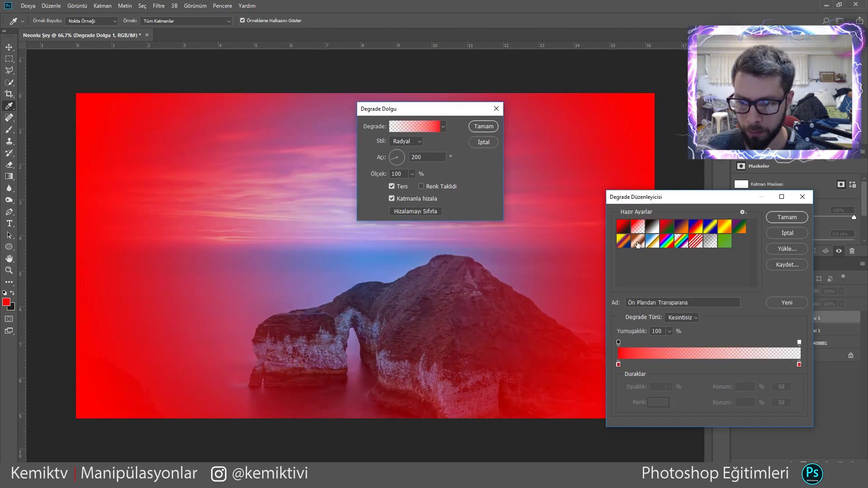
pyautogui.click(798, 365)
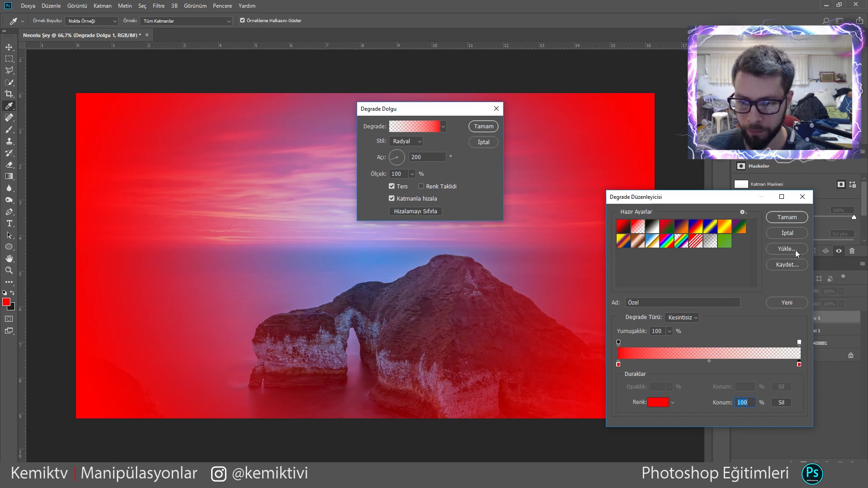
pyautogui.click(774, 231)
# Step: Check the gradient stops and keep the left opacity stop at 100%
pyautogui.click(415, 129)
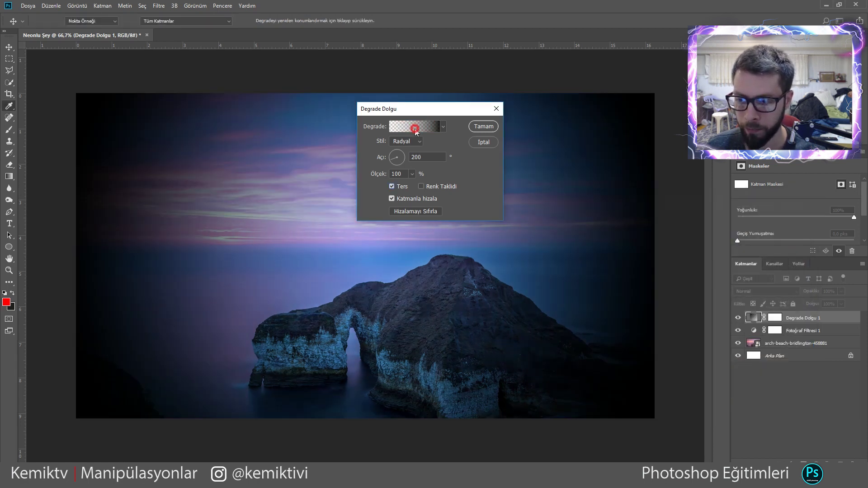
pyautogui.click(618, 365)
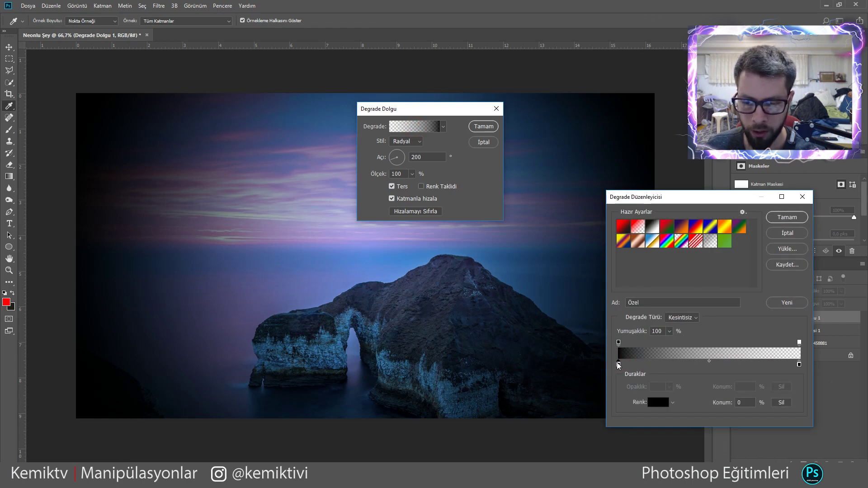
pyautogui.click(799, 365)
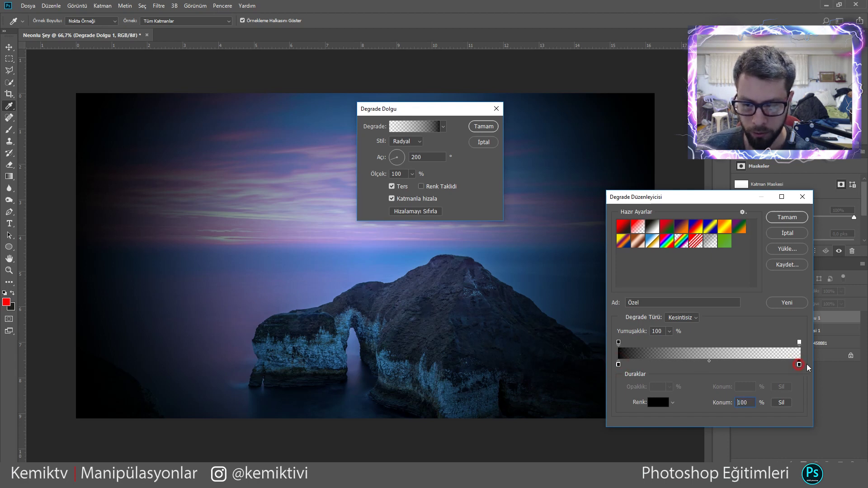
pyautogui.click(619, 343)
pyautogui.click(669, 388)
pyautogui.click(632, 398)
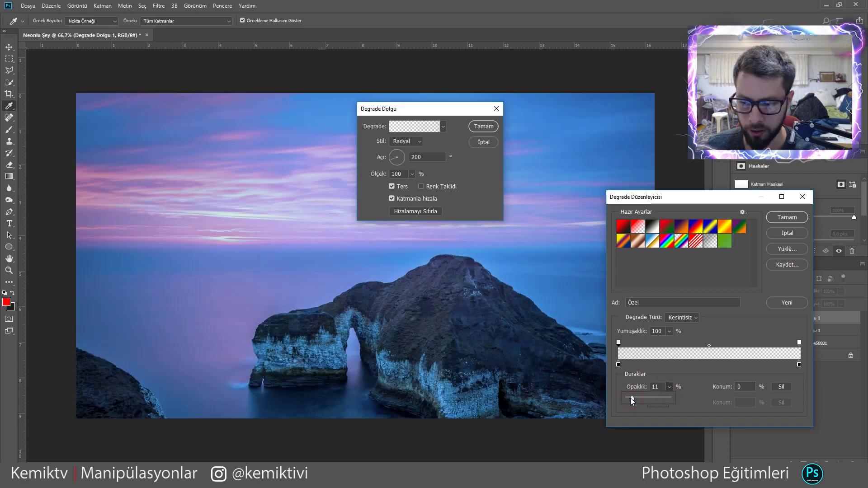
pyautogui.moveTo(631, 398); pyautogui.dragTo(673, 402)
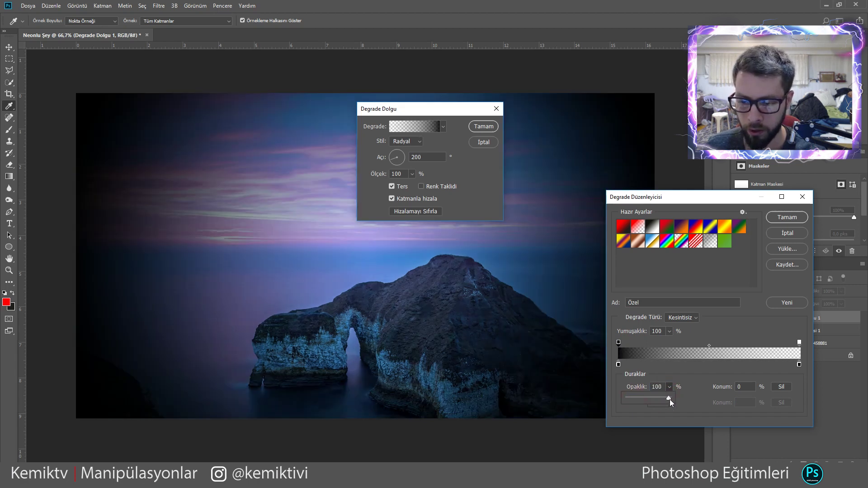
# Step: Switch to the black-to-white preset and make the right end fully transparent
pyautogui.click(653, 227)
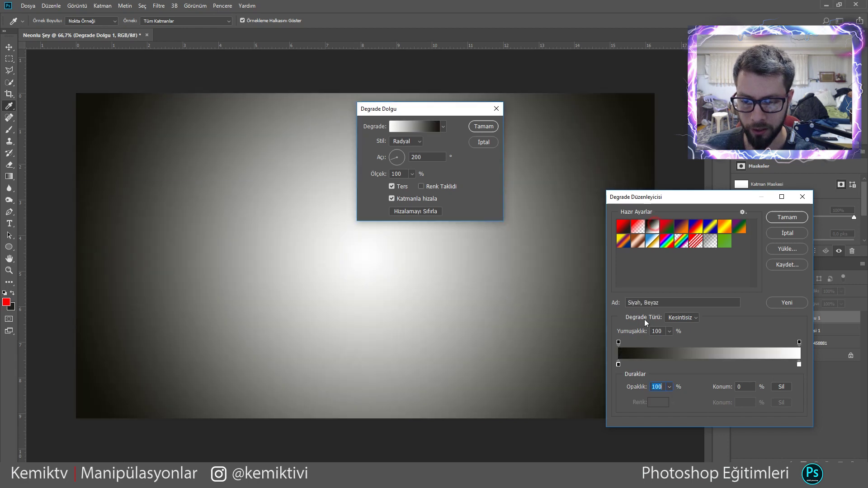
pyautogui.click(799, 342)
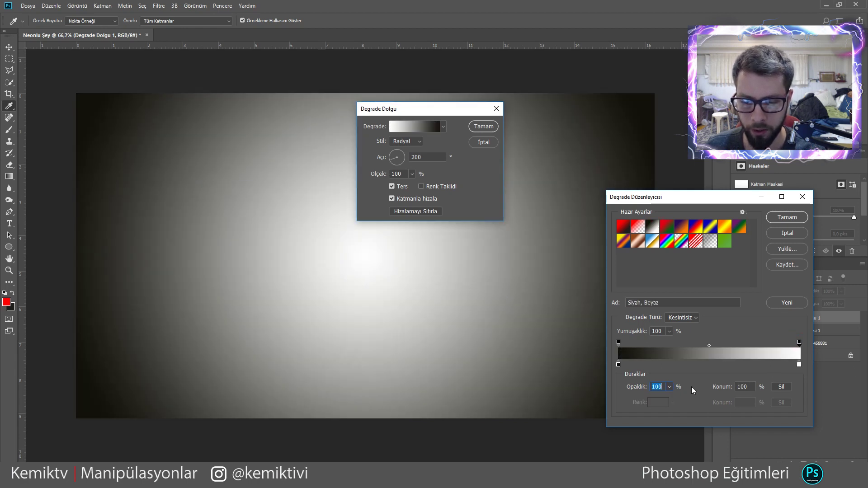
pyautogui.click(670, 387)
pyautogui.moveTo(658, 397); pyautogui.dragTo(606, 397)
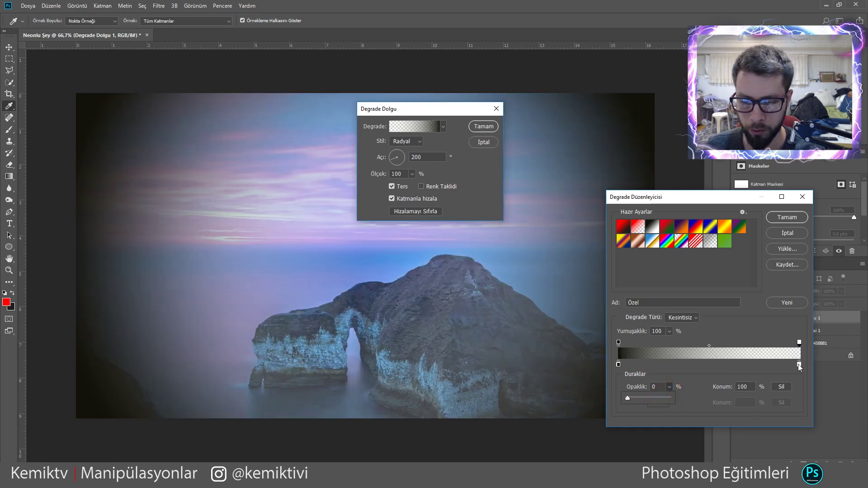
# Step: Keep the right stop's colour and confirm the black-to-transparent gradient fill
pyautogui.click(798, 365)
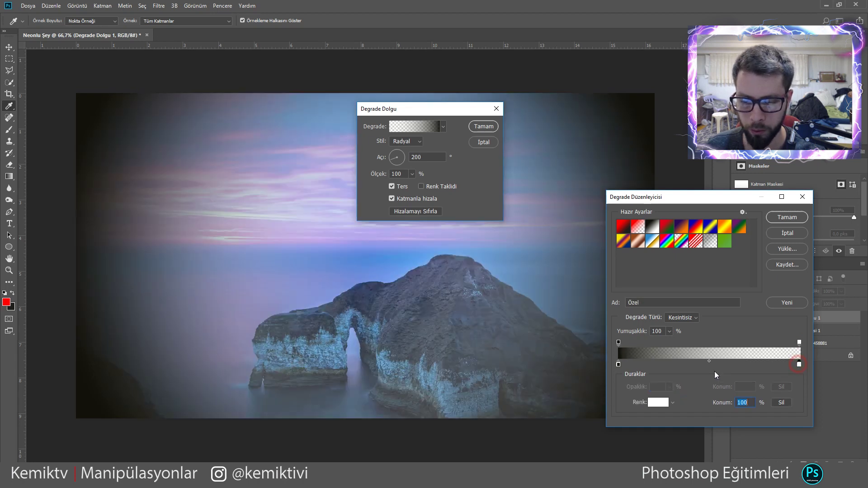
pyautogui.doubleClick(798, 364)
pyautogui.moveTo(633, 305); pyautogui.dragTo(574, 306)
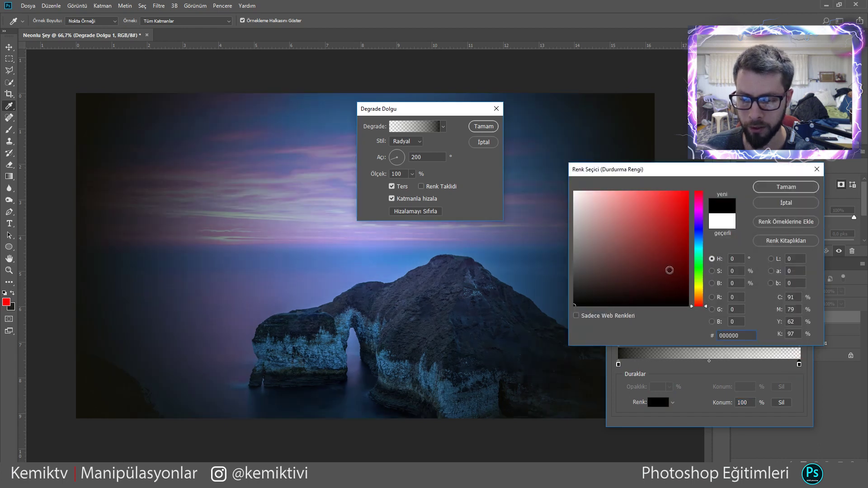
pyautogui.click(787, 203)
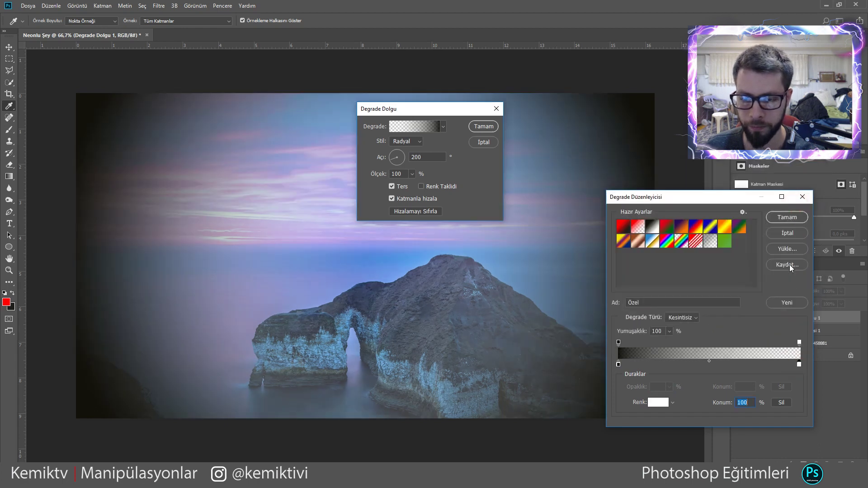
pyautogui.click(785, 235)
pyautogui.click(482, 126)
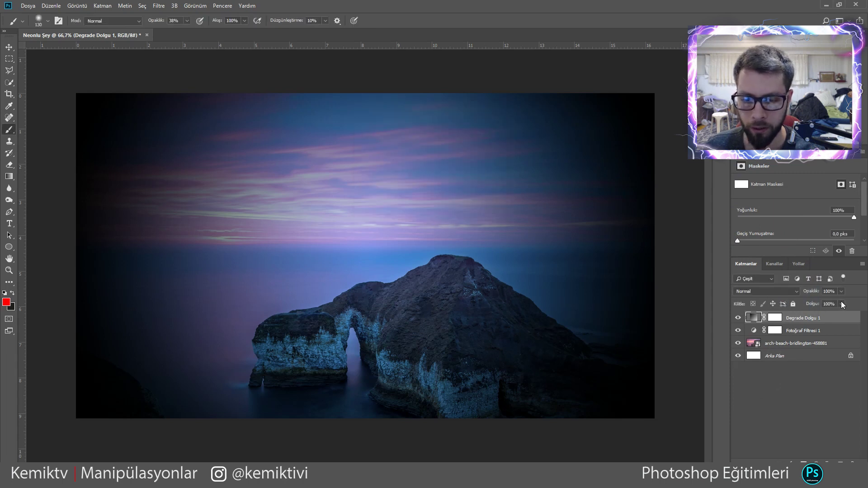
# Step: Reduce the Degrade Dolgu 1 gradient layer's fill to 80%, leaving that layer selected
pyautogui.click(841, 304)
pyautogui.click(836, 316)
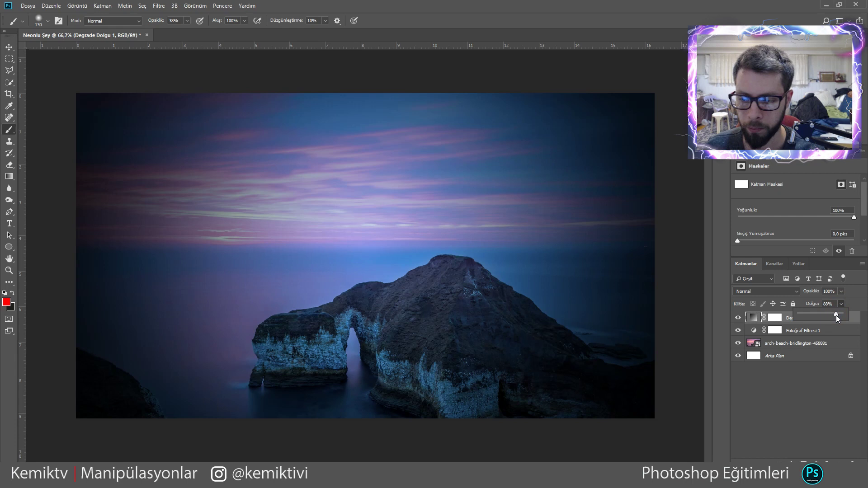
pyautogui.moveTo(833, 316); pyautogui.dragTo(833, 316)
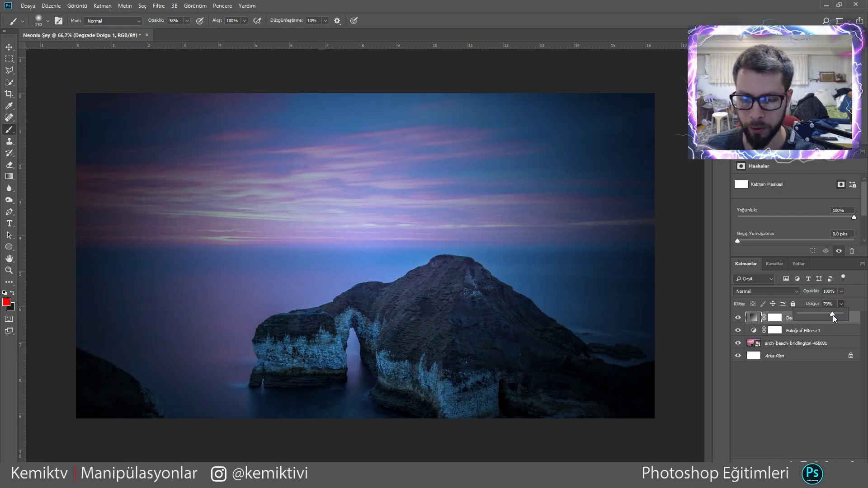
pyautogui.click(788, 332)
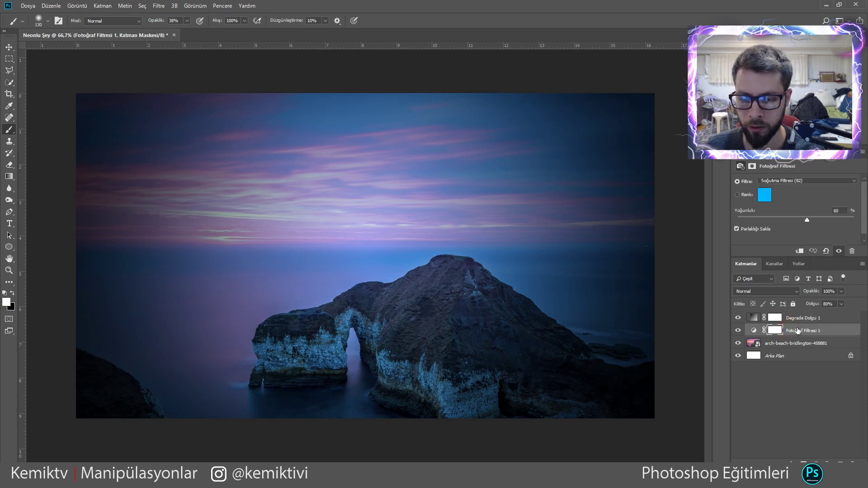
pyautogui.click(800, 319)
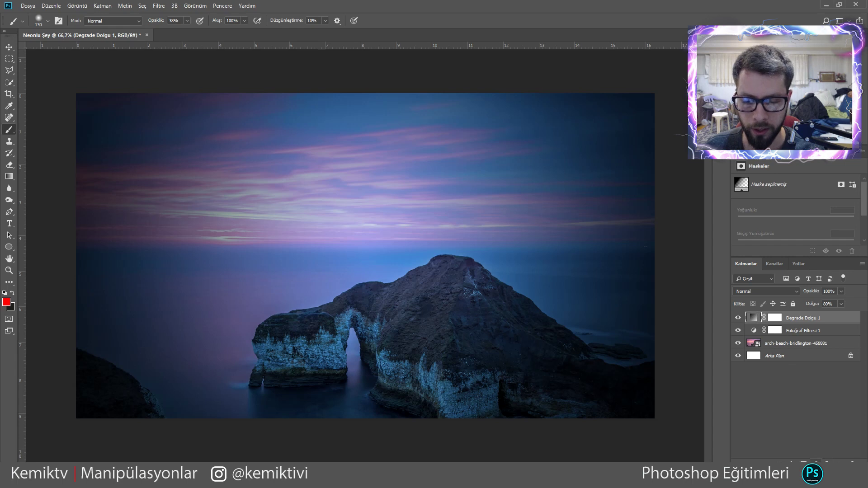
# Step: Add a black (000000) solid colour fill layer, move it, then delete it
pyautogui.click(816, 463)
pyautogui.click(824, 304)
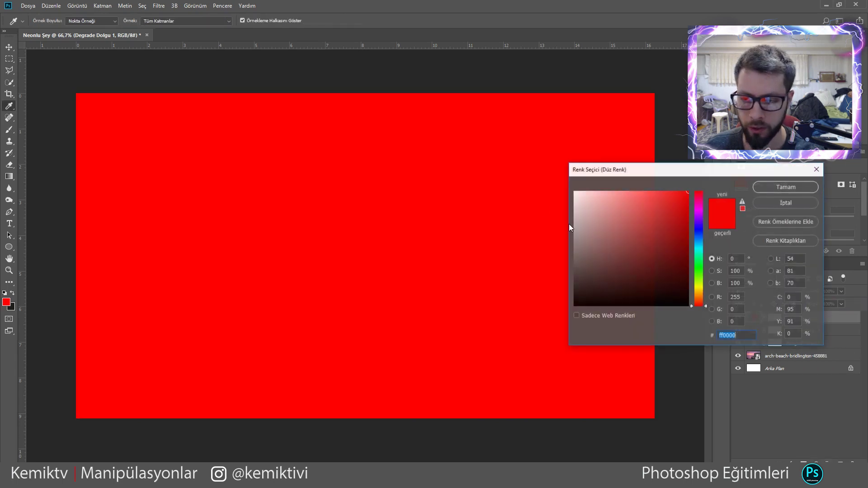
pyautogui.write('000000')
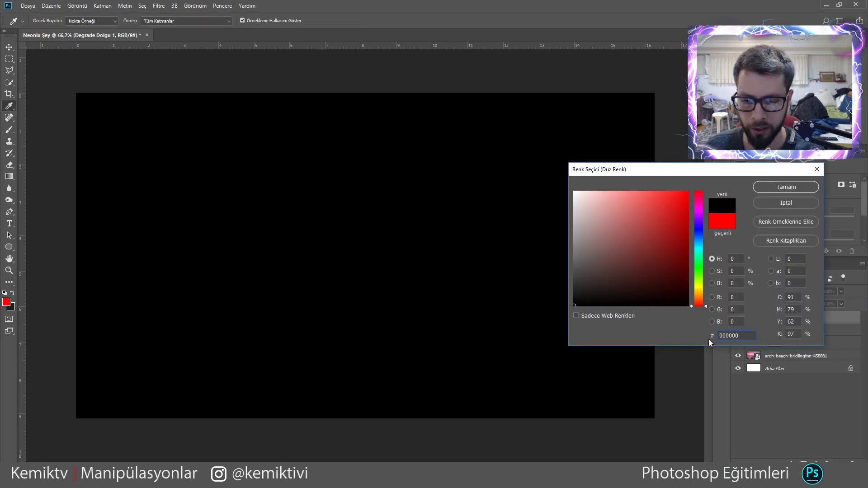
pyautogui.click(768, 187)
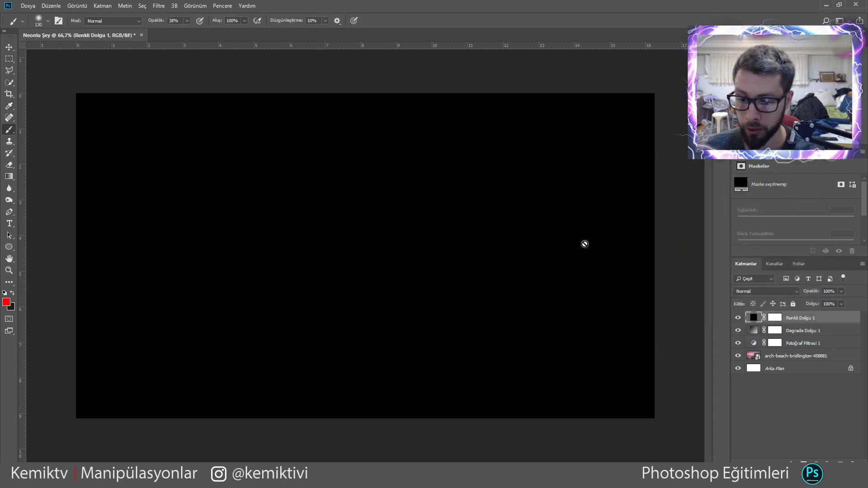
pyautogui.click(775, 318)
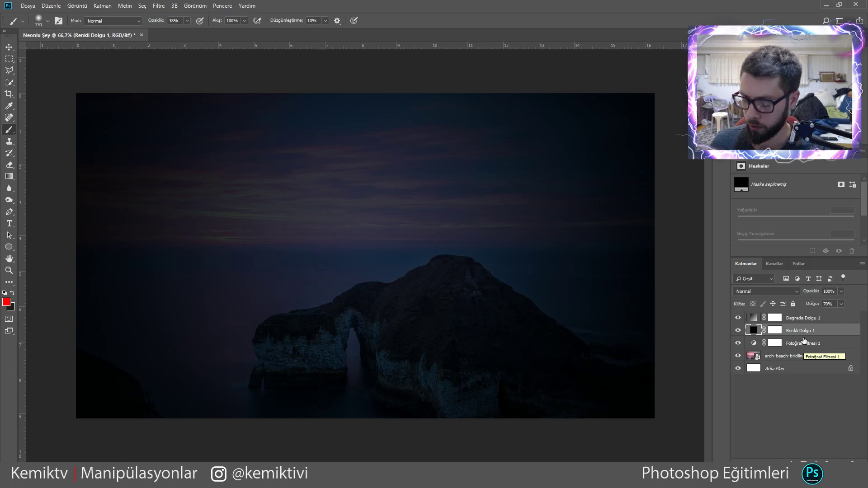
pyautogui.moveTo(804, 332); pyautogui.dragTo(803, 318)
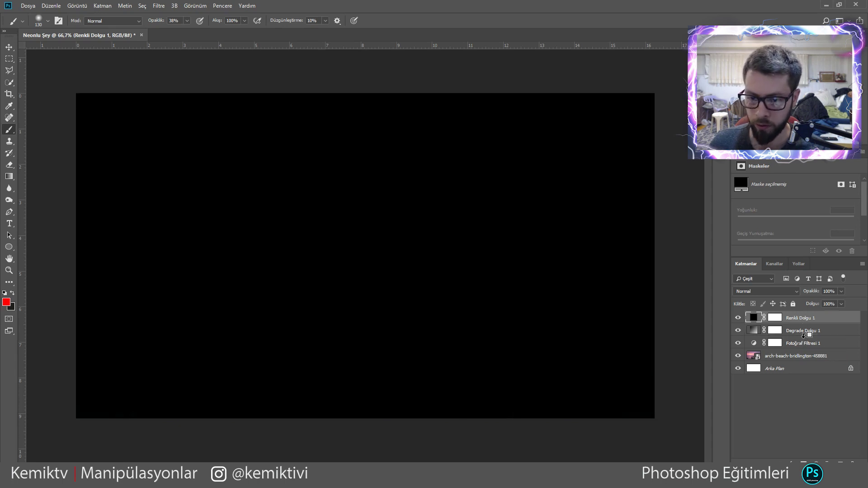
pyautogui.press('Delete')
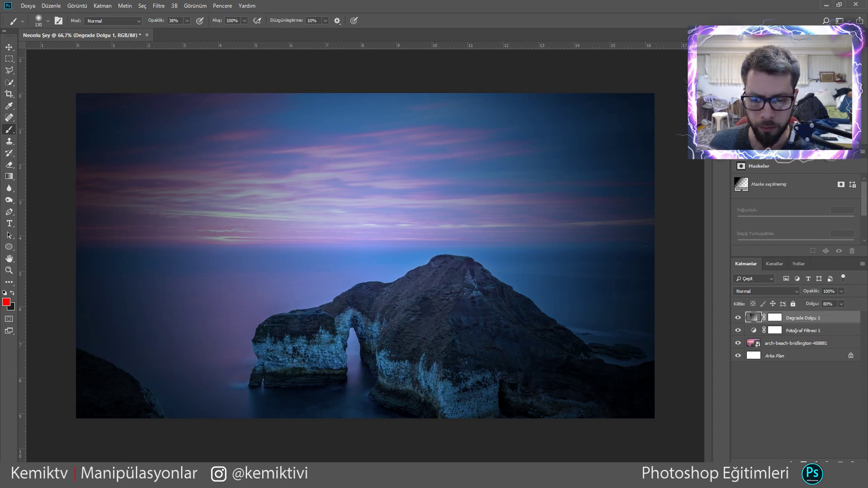
# Step: Add a new black solid colour fill layer and lower its fill to 70%
pyautogui.click(816, 463)
pyautogui.click(814, 302)
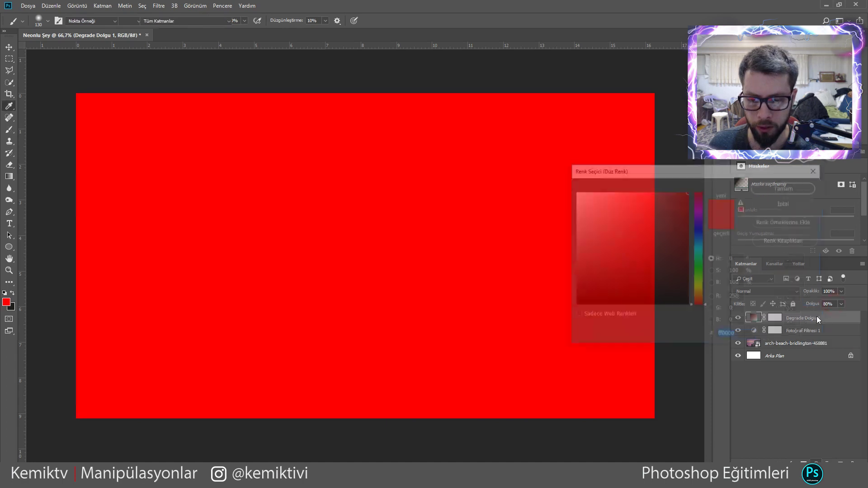
pyautogui.moveTo(616, 261); pyautogui.dragTo(574, 305)
pyautogui.click(791, 187)
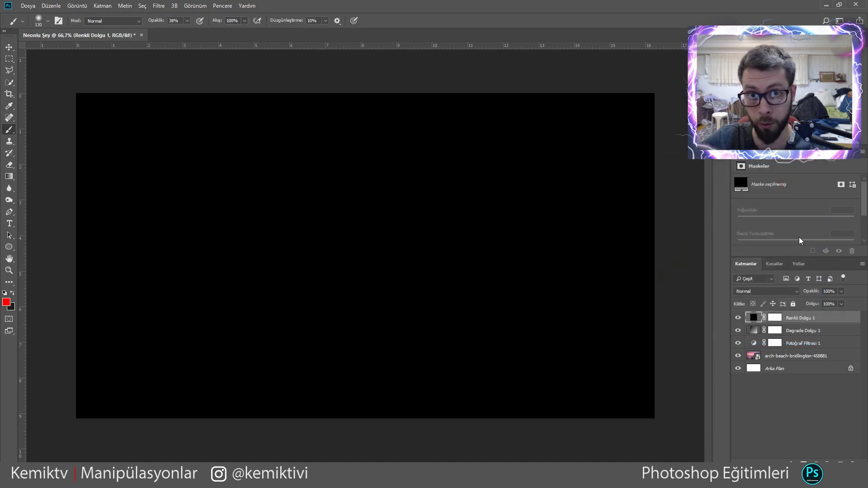
pyautogui.click(842, 303)
pyautogui.moveTo(834, 312); pyautogui.dragTo(828, 313)
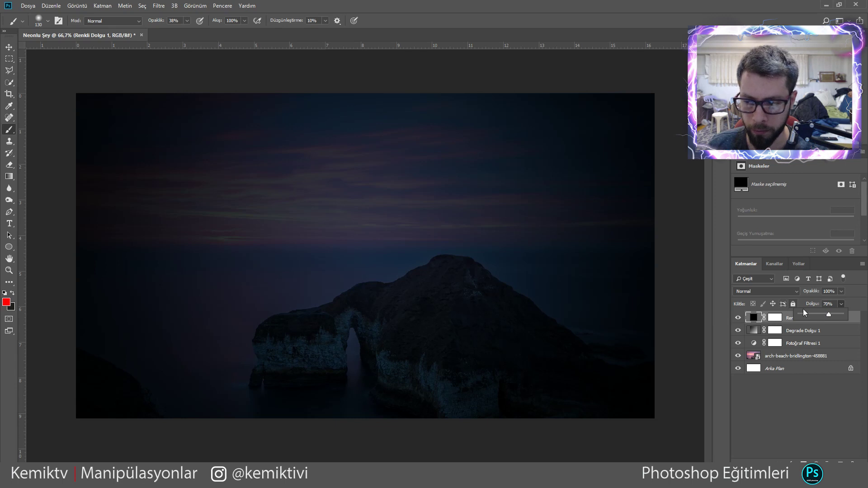
pyautogui.click(859, 304)
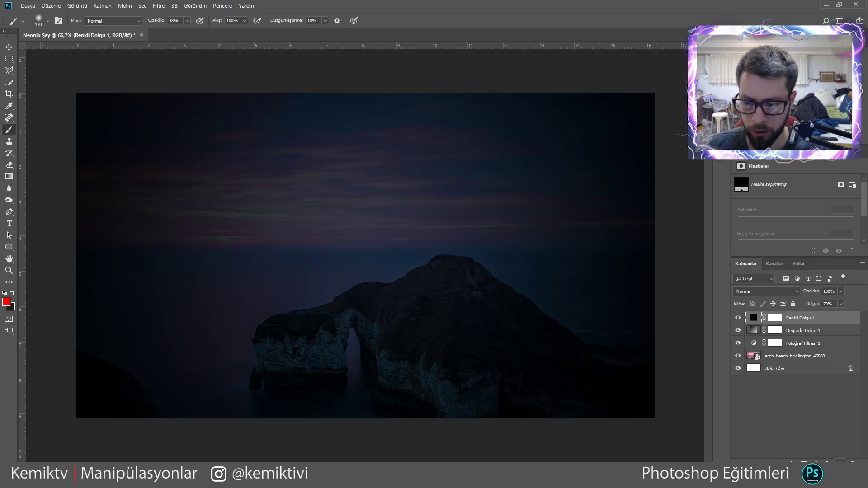
# Step: Add an empty layer above the black fill, rename it Çizgi and select it
pyautogui.click(838, 462)
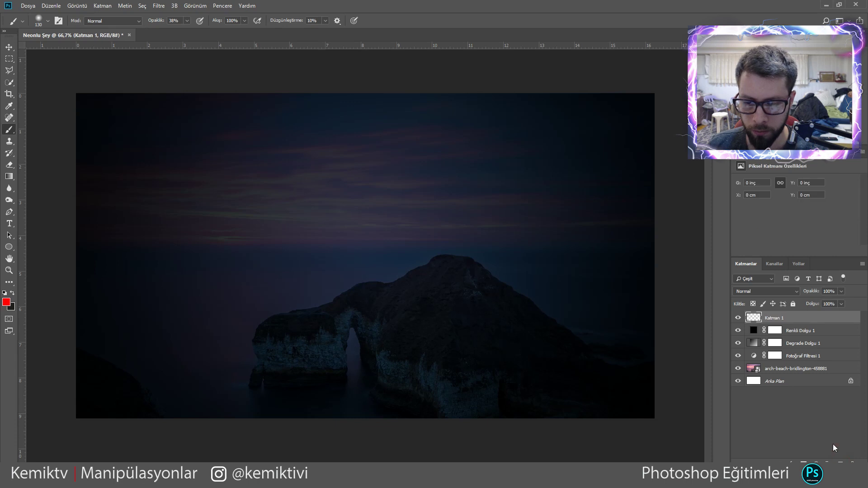
pyautogui.hotkey('ctrl', 'z')
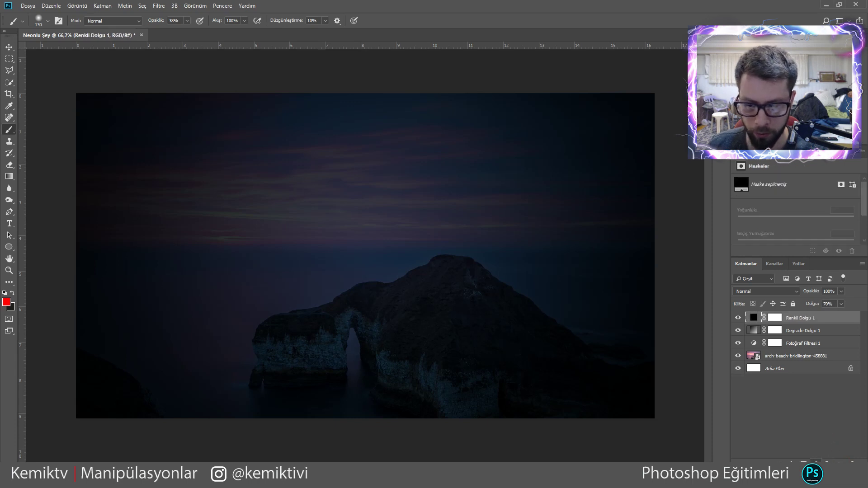
pyautogui.click(818, 462)
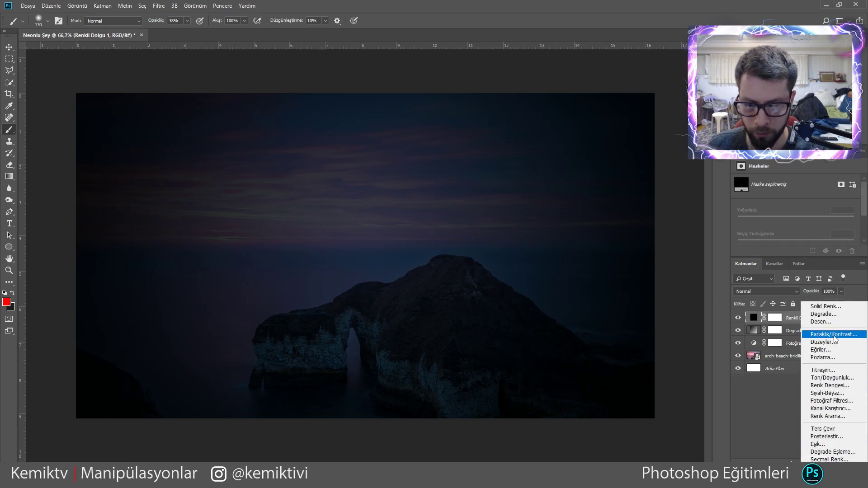
pyautogui.click(767, 423)
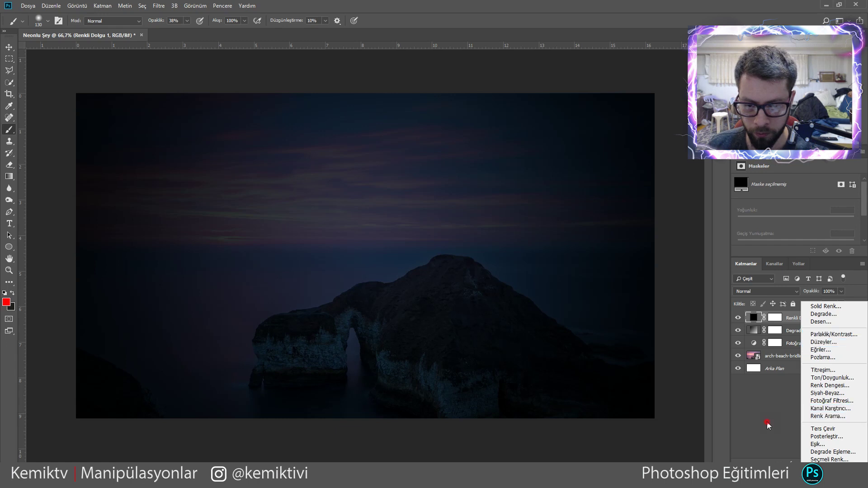
pyautogui.click(840, 464)
pyautogui.doubleClick(772, 318)
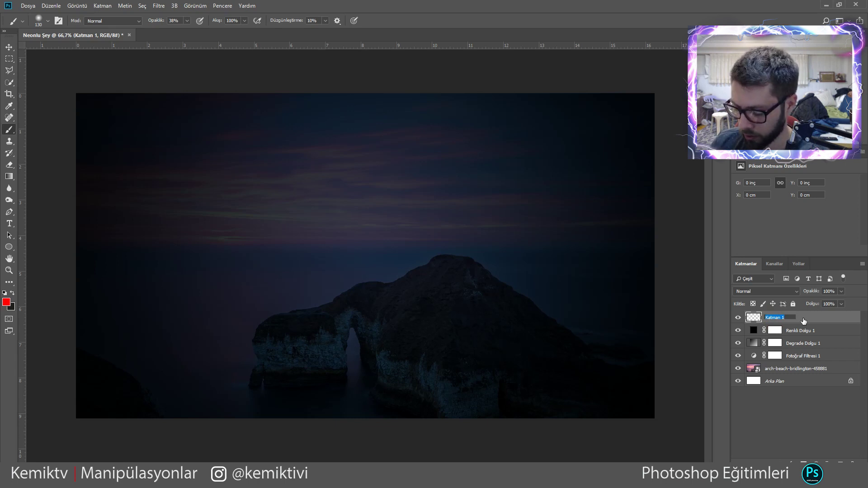
pyautogui.write('C')
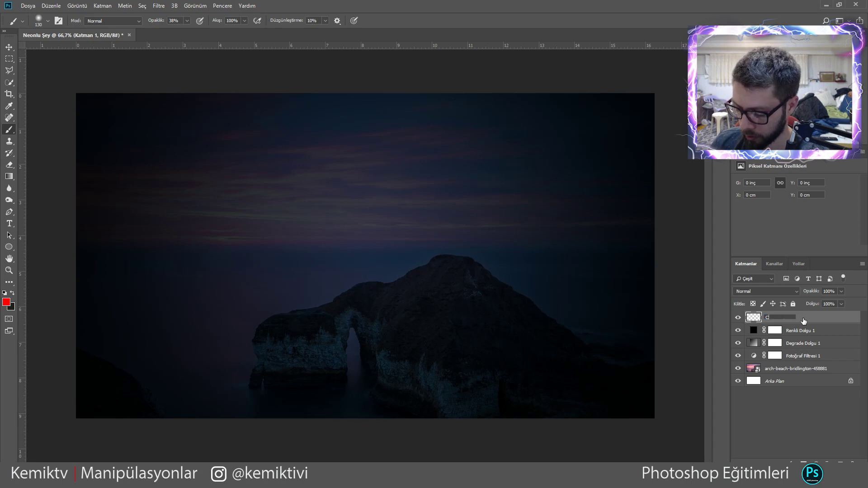
pyautogui.write('gi')
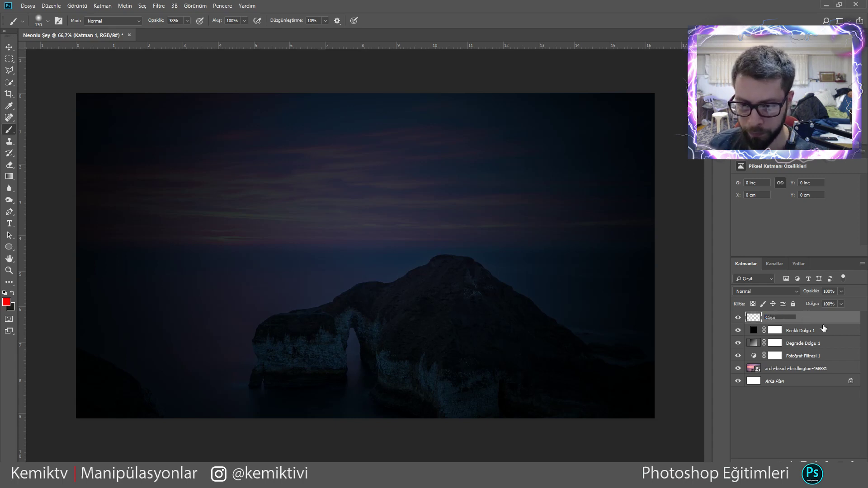
pyautogui.click(803, 332)
pyautogui.click(791, 317)
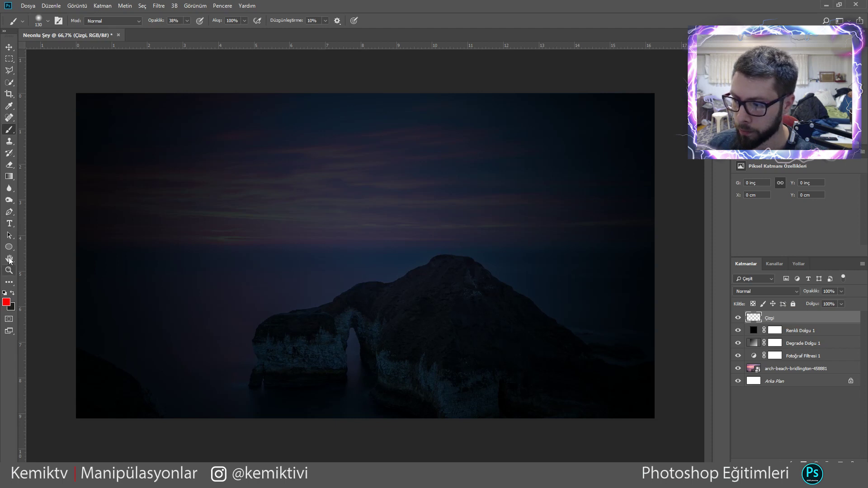
# Step: Make white the painting colour with a 5 px soft brush, then select the Pen tool
pyautogui.click(3, 306)
pyautogui.moveTo(584, 211); pyautogui.dragTo(574, 191)
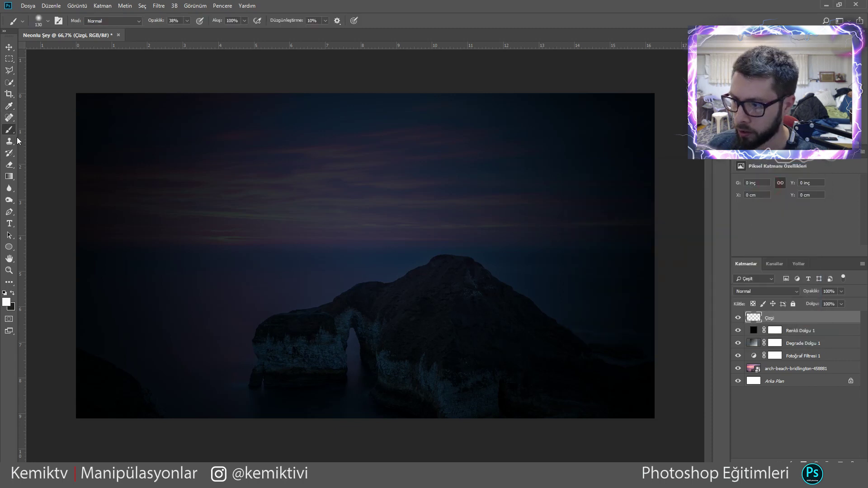
pyautogui.rightClick(165, 130)
pyautogui.moveTo(246, 151); pyautogui.dragTo(215, 154)
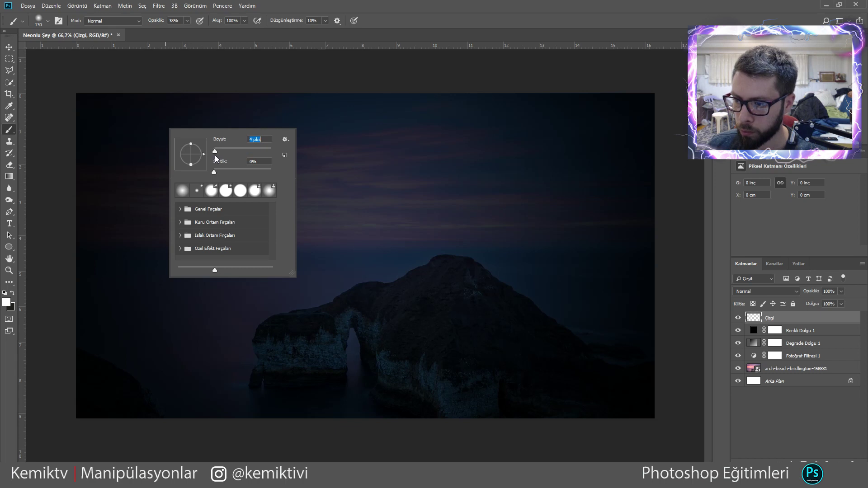
pyautogui.write('5')
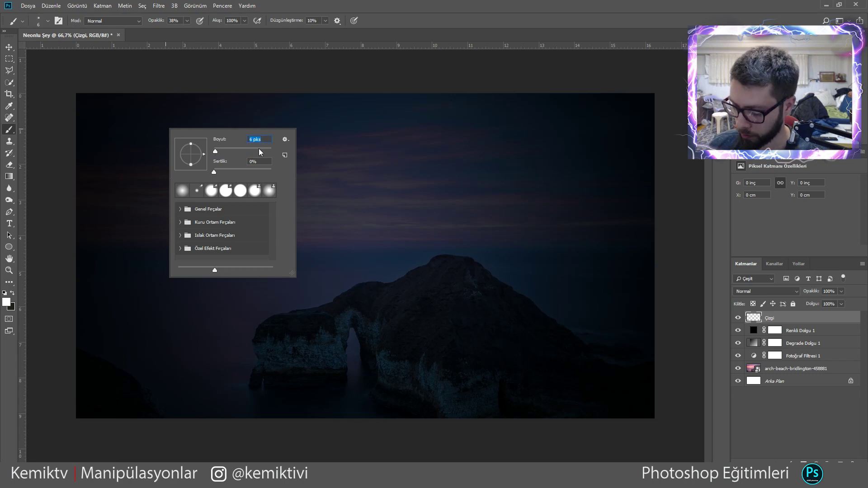
pyautogui.click(384, 200)
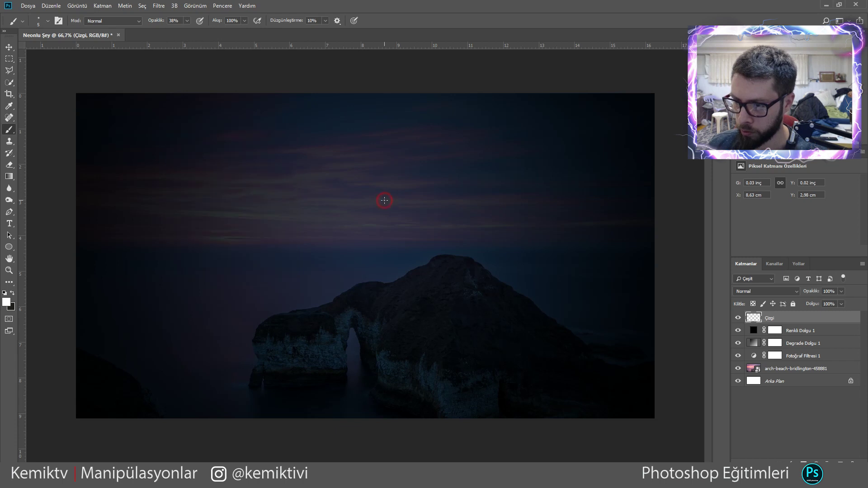
pyautogui.hotkey('ctrl', 'z')
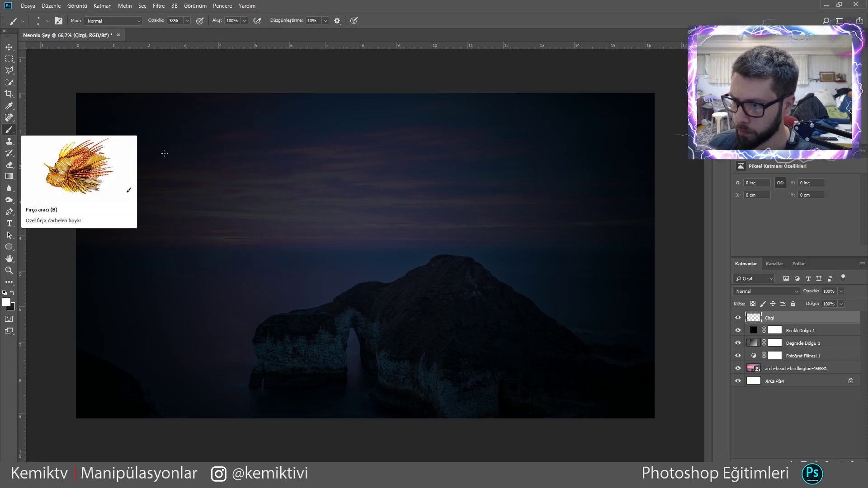
pyautogui.click(9, 211)
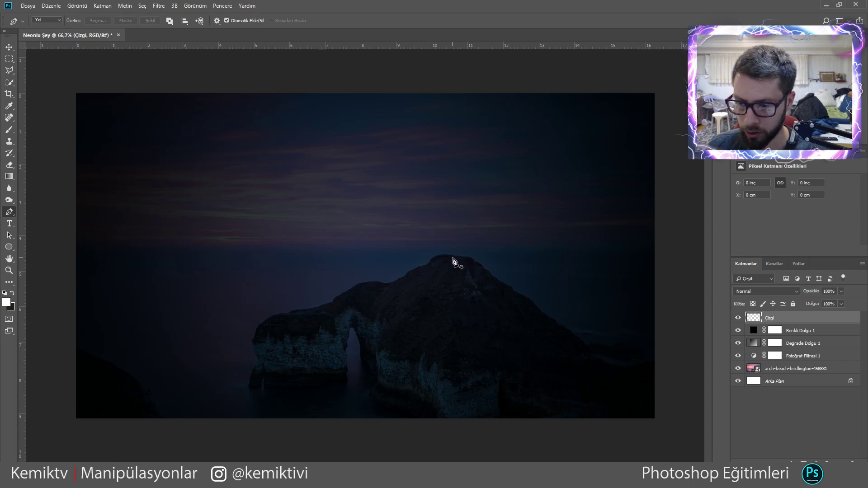
# Step: Draw a straight-edged open work path from the arch peak, up, left across the sky, down to the left rock
pyautogui.click(452, 259)
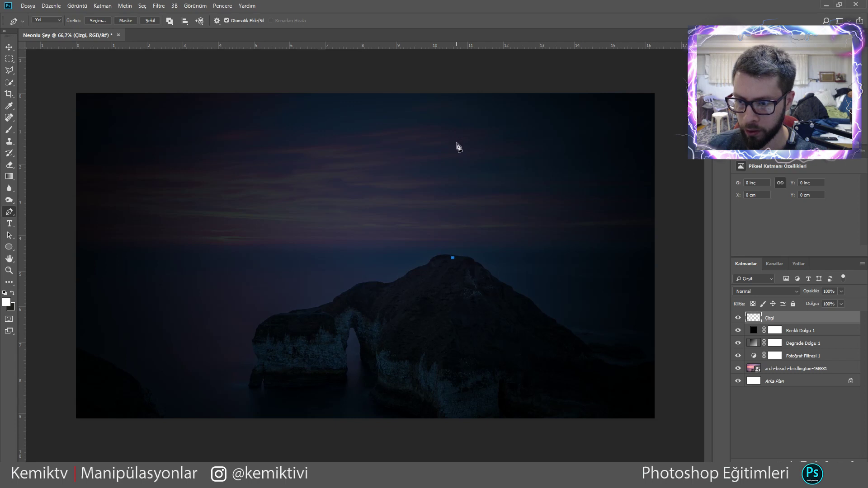
pyautogui.keyDown('shift'); pyautogui.click(454, 143); pyautogui.keyUp('shift')
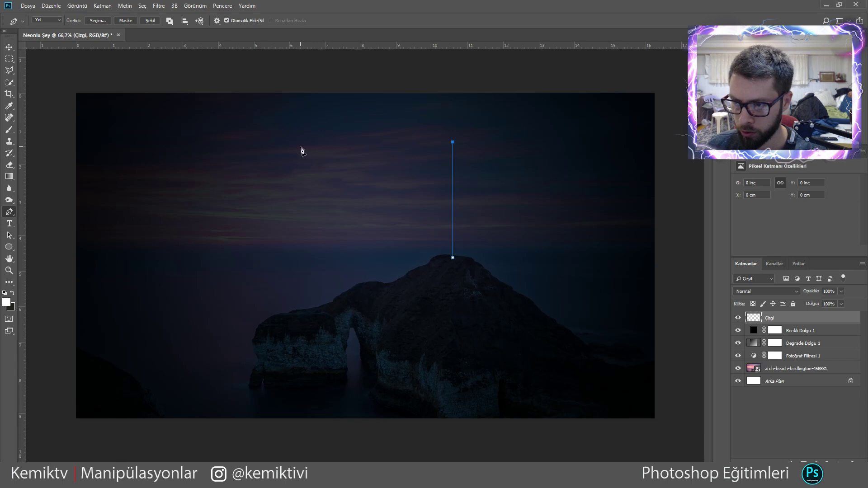
pyautogui.click(302, 142)
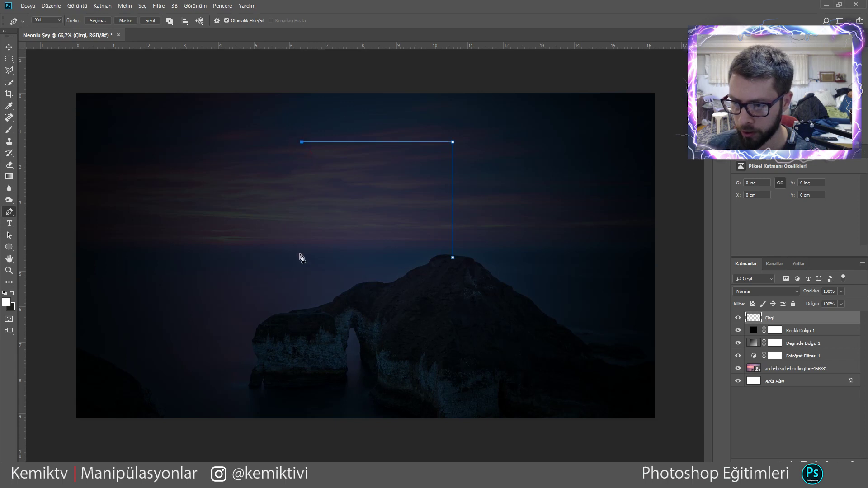
pyautogui.keyDown('shift'); pyautogui.click(301, 315); pyautogui.keyUp('shift')
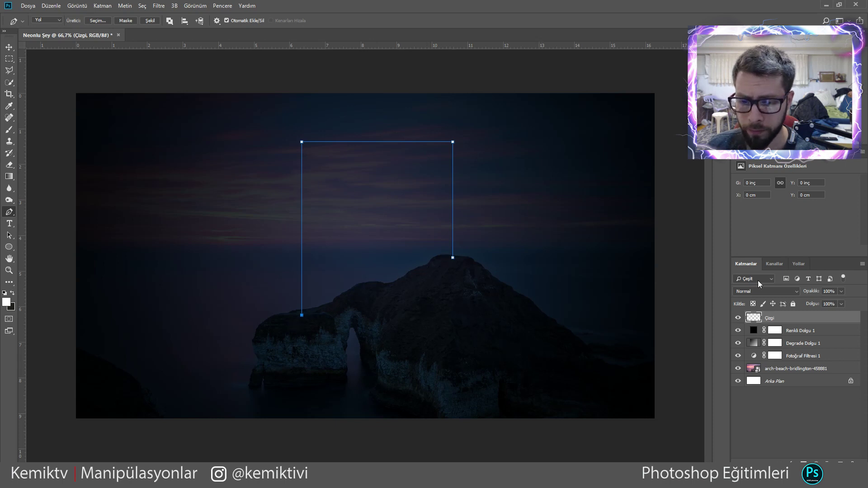
pyautogui.click(798, 263)
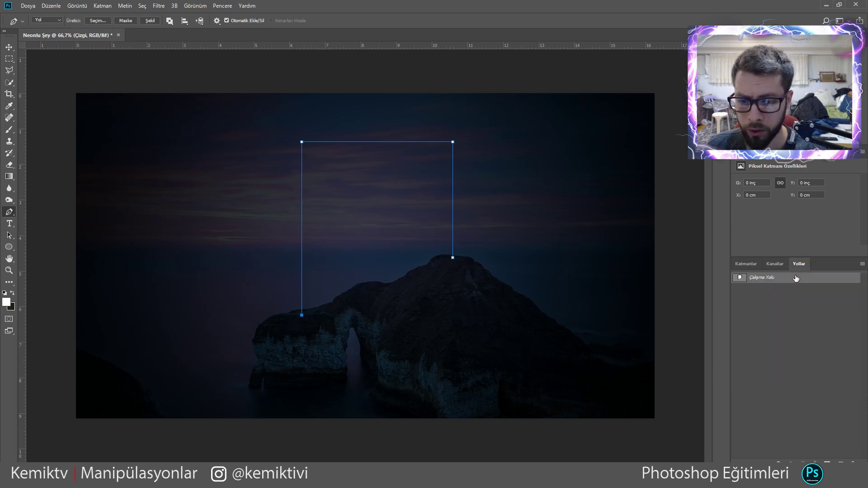
# Step: Stroke the work path with the brush as a first attempt
pyautogui.rightClick(785, 283)
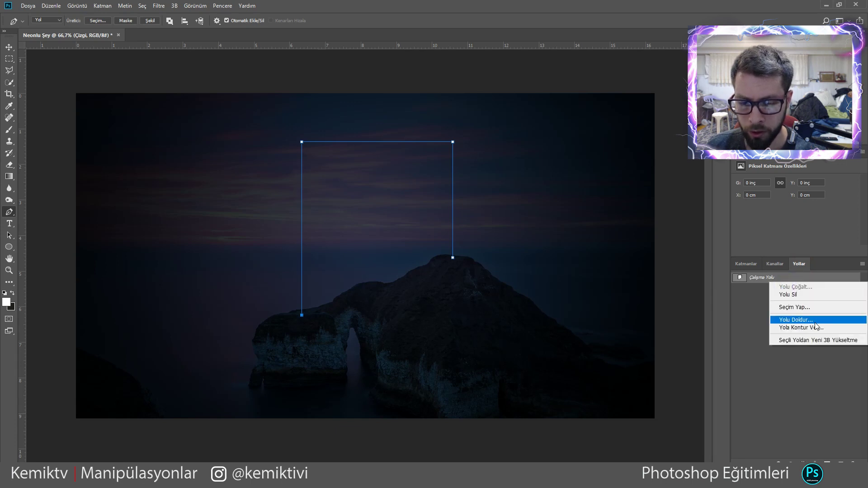
pyautogui.click(815, 327)
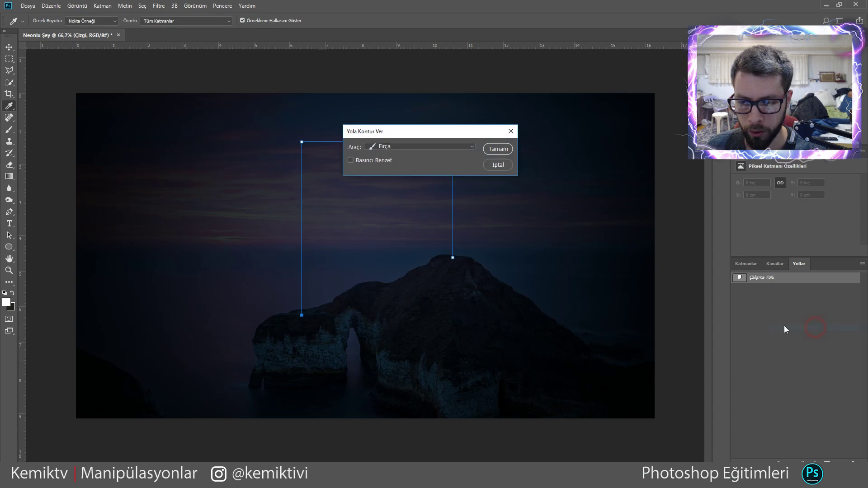
pyautogui.click(496, 149)
pyautogui.click(9, 49)
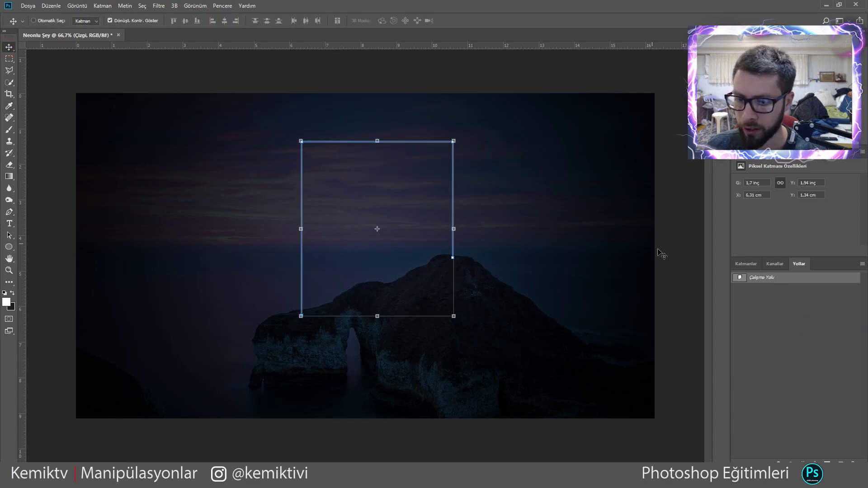
pyautogui.click(742, 264)
# Step: Delete the work path and deselect the Çizgi layer
pyautogui.click(798, 263)
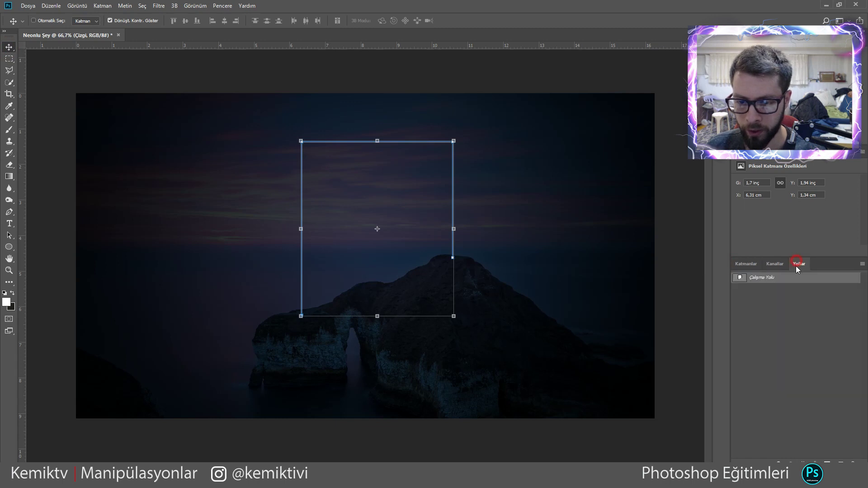
pyautogui.press('Delete')
pyautogui.click(404, 181)
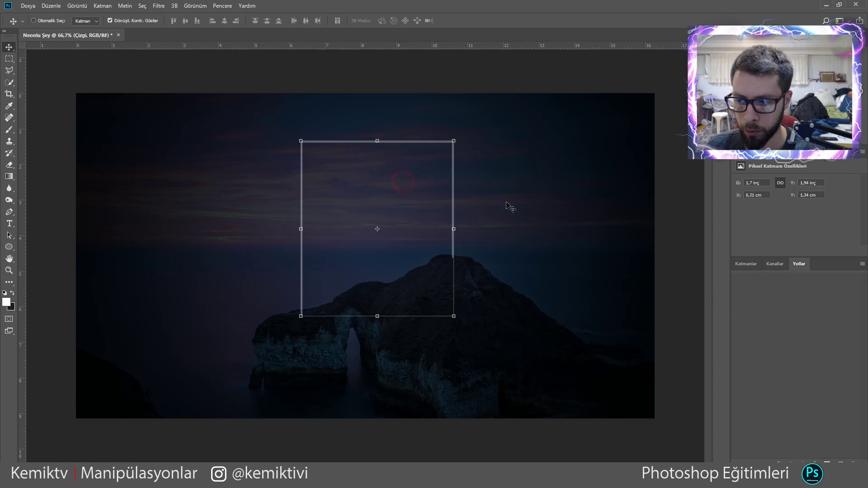
pyautogui.click(745, 264)
pyautogui.click(789, 423)
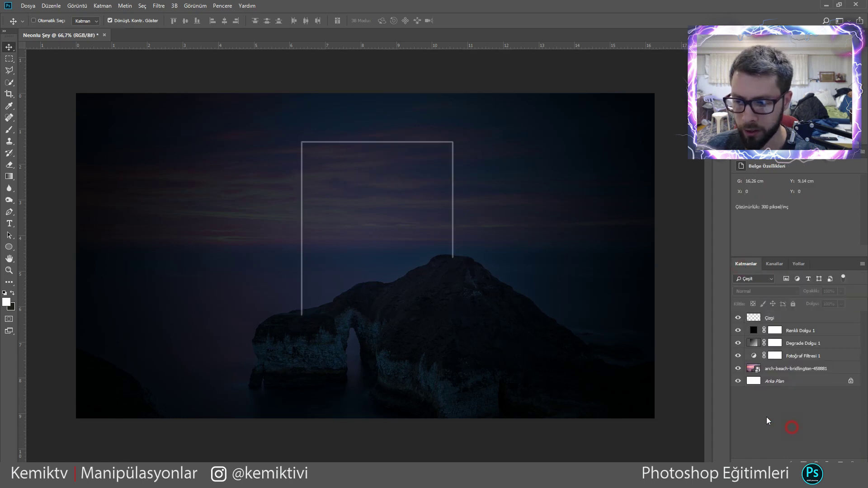
pyautogui.scroll(1, 380, 241)
pyautogui.scroll(3, 475, 206)
pyautogui.scroll(1, 472, 217)
pyautogui.scroll(-2, 466, 229)
pyautogui.scroll(-2, 463, 231)
pyautogui.scroll(-2, 462, 232)
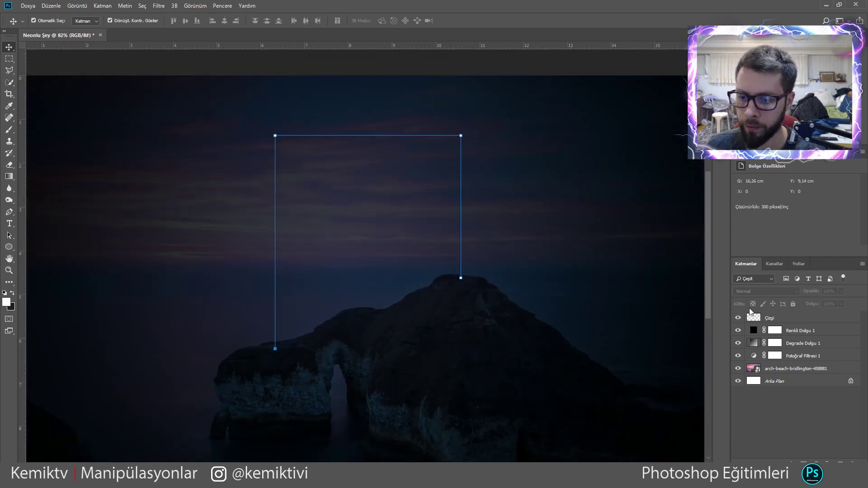
pyautogui.click(799, 263)
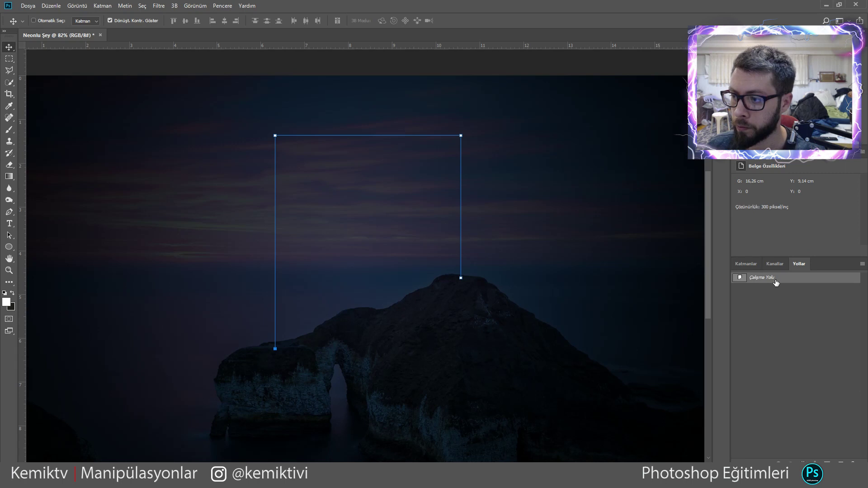
# Step: Raise the brush opacity to 100% and select the rectangular work path
pyautogui.click(9, 129)
pyautogui.click(186, 21)
pyautogui.moveTo(186, 31); pyautogui.dragTo(213, 30)
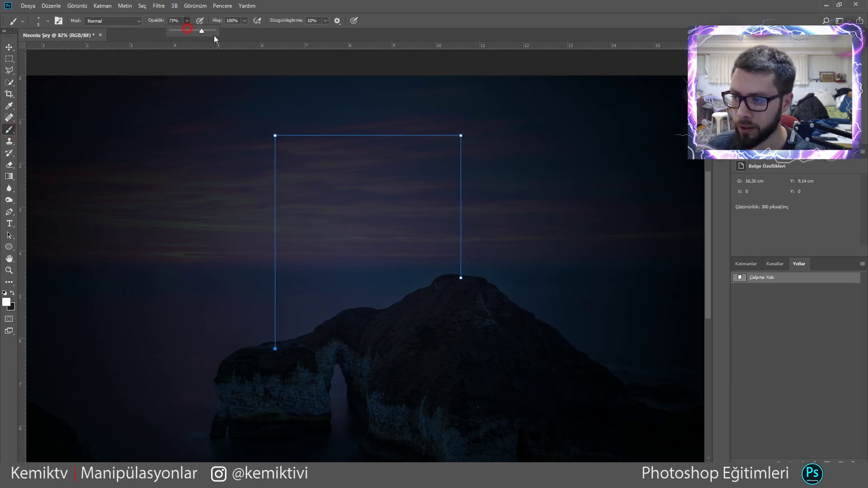
pyautogui.click(801, 283)
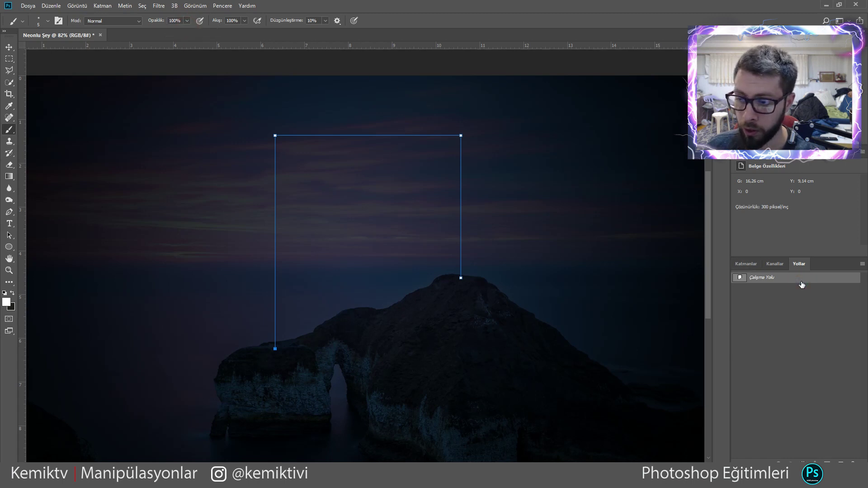
pyautogui.rightClick(537, 237)
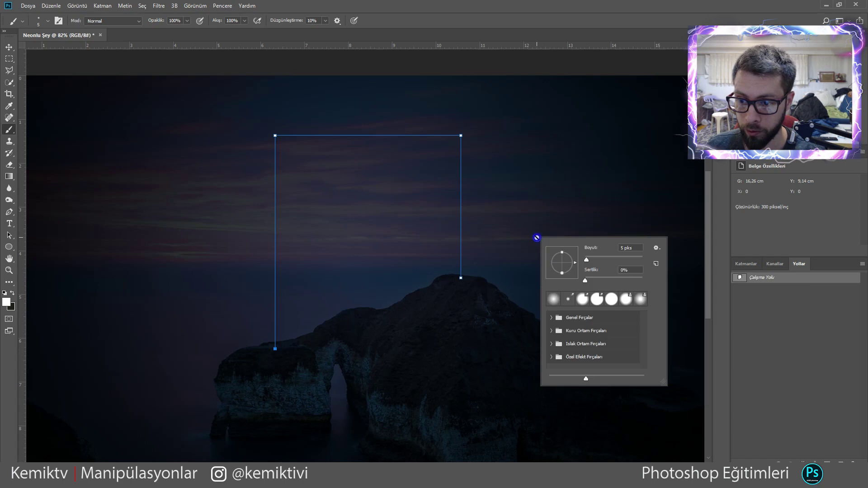
pyautogui.click(772, 280)
pyautogui.rightClick(772, 280)
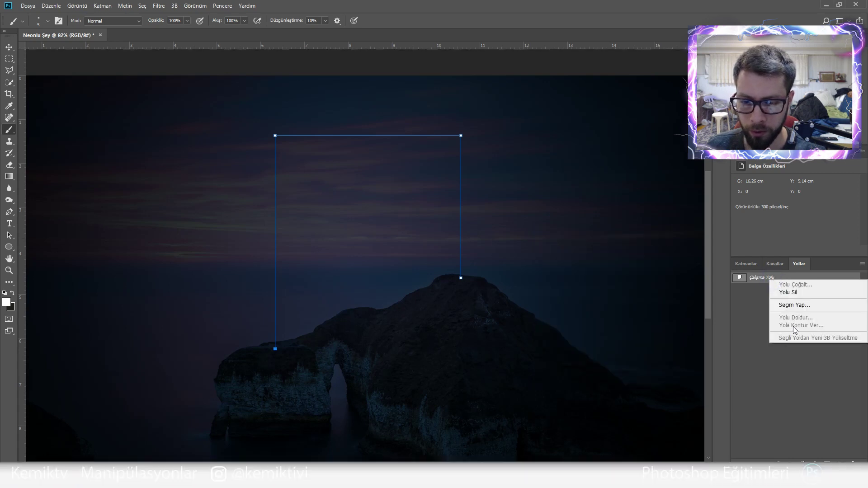
pyautogui.click(764, 276)
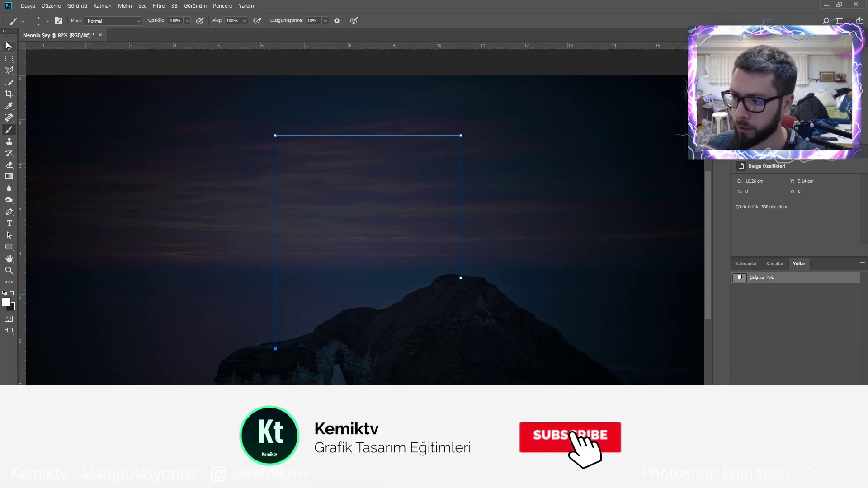
pyautogui.press('v')
pyautogui.rightClick(769, 279)
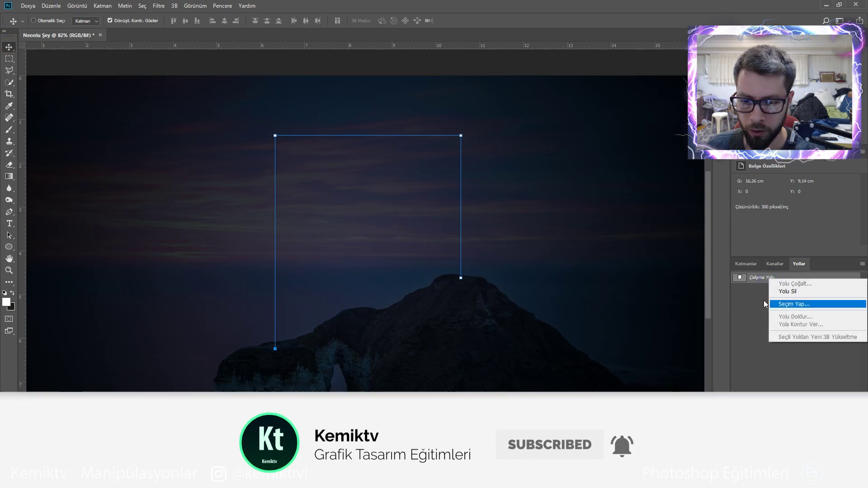
pyautogui.click(759, 278)
pyautogui.rightClick(763, 281)
pyautogui.press('Escape')
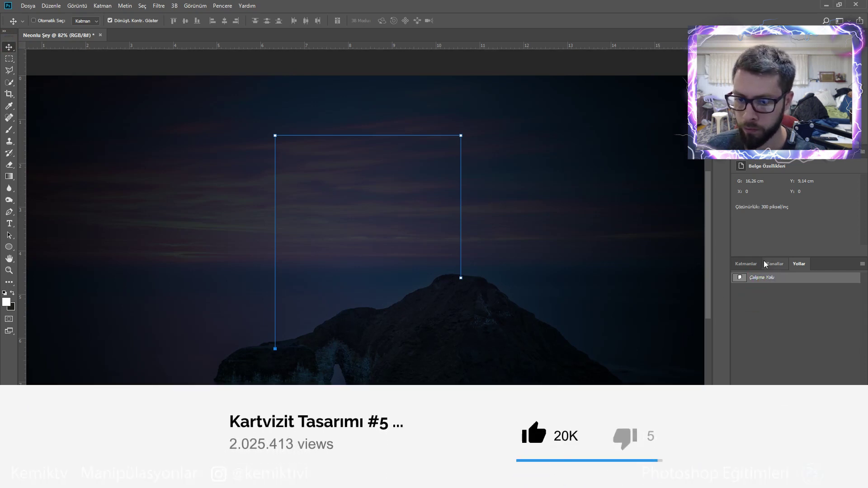
# Step: Stroke the work path with a white brush line on the Çizgi layer
pyautogui.click(751, 264)
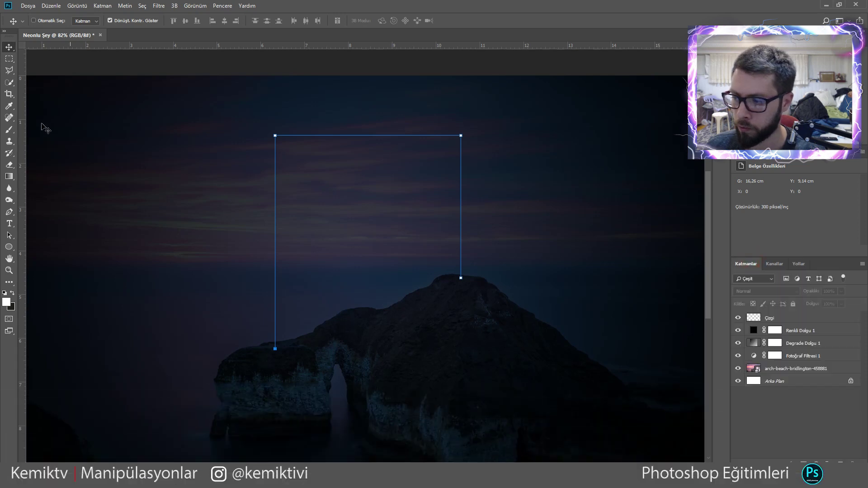
pyautogui.click(9, 129)
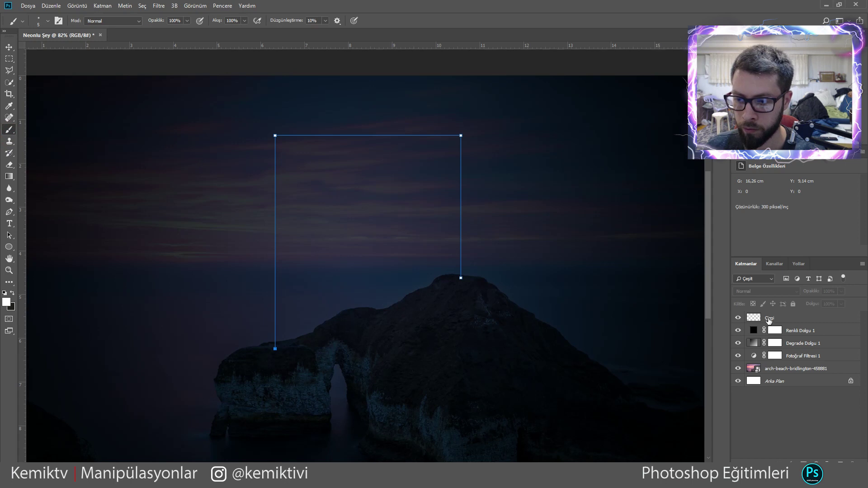
pyautogui.click(768, 319)
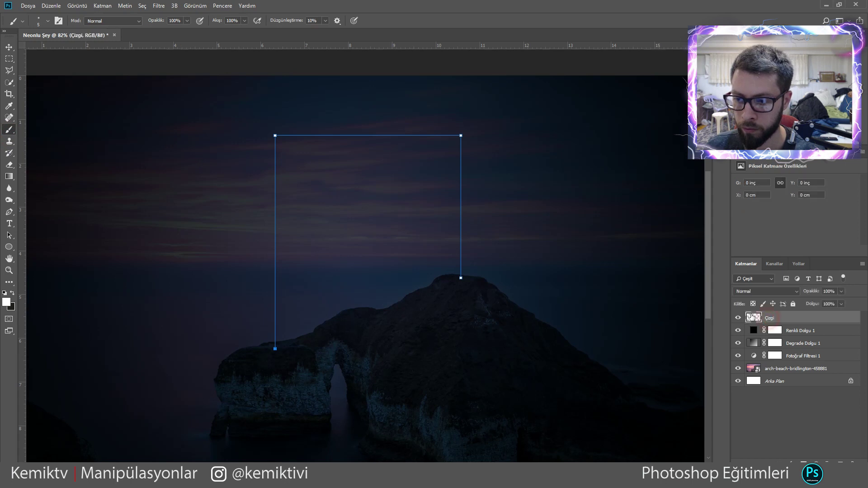
pyautogui.click(799, 265)
pyautogui.rightClick(800, 279)
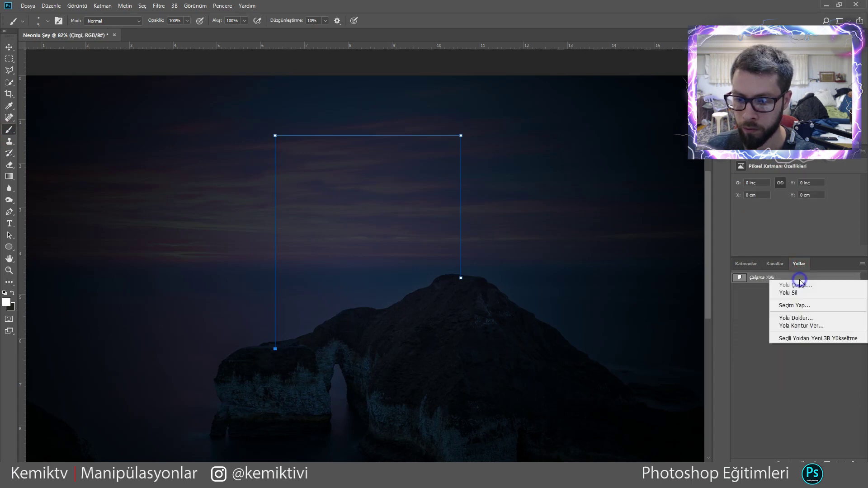
pyautogui.click(817, 325)
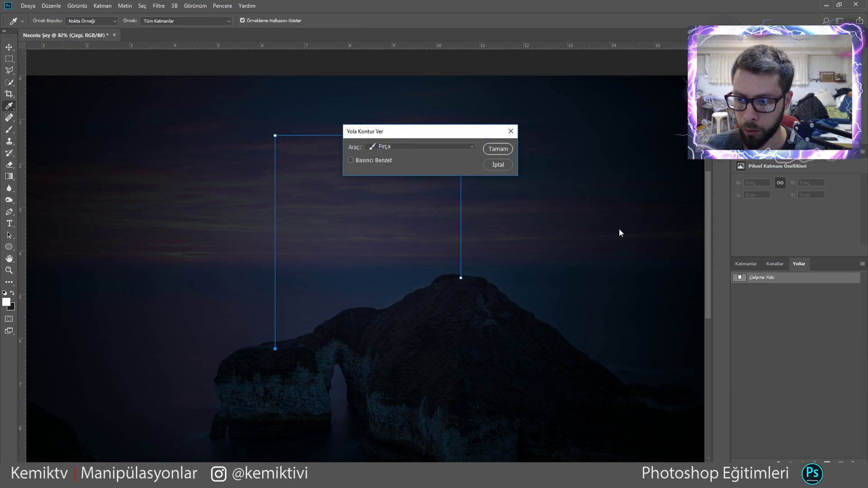
pyautogui.click(500, 149)
# Step: Select the Fotoğraf Filtresi 1 adjustment layer with the Move tool active
pyautogui.click(9, 46)
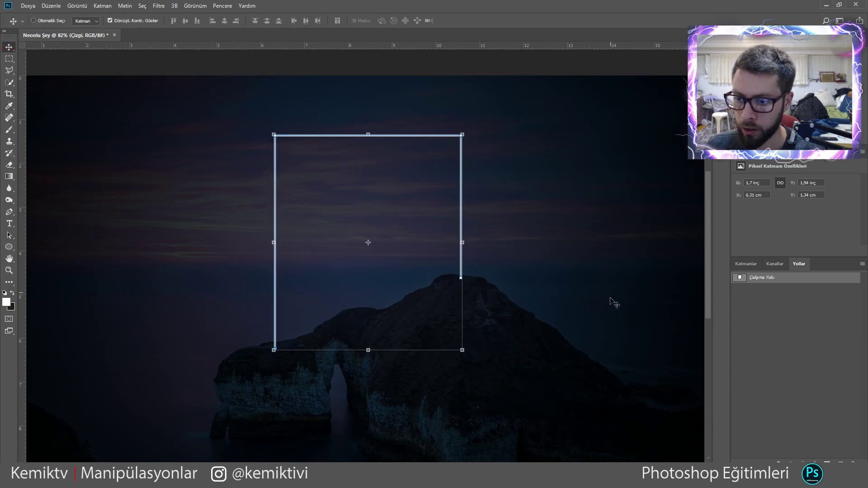
pyautogui.click(746, 263)
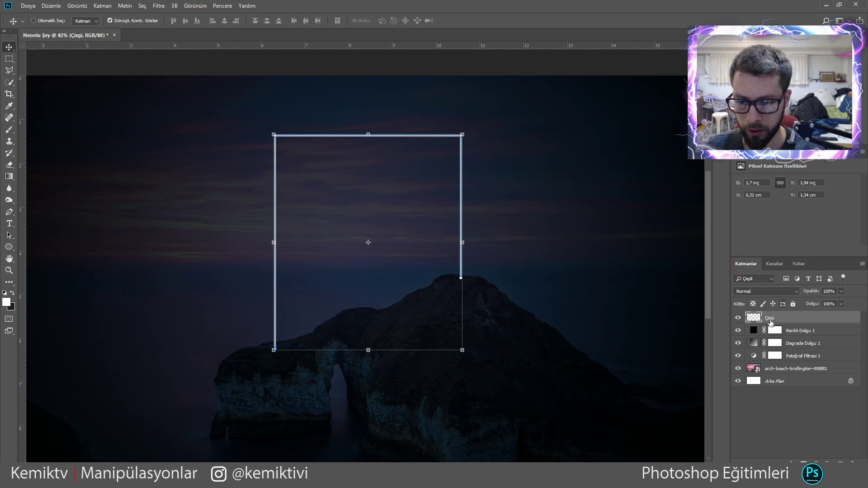
pyautogui.click(802, 362)
# Step: Hide the work path outline and select the Çizgi layer
pyautogui.scroll(-1, 543, 257)
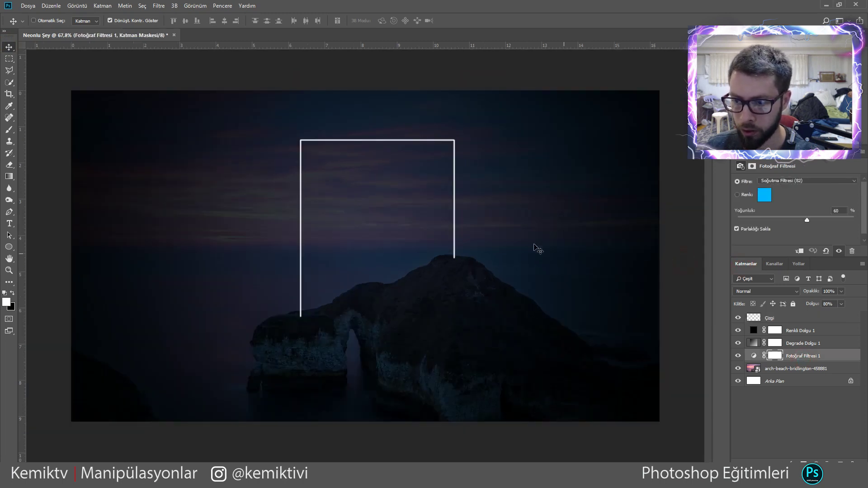
pyautogui.scroll(1, 419, 259)
pyautogui.scroll(2, 470, 254)
pyautogui.scroll(1, 470, 254)
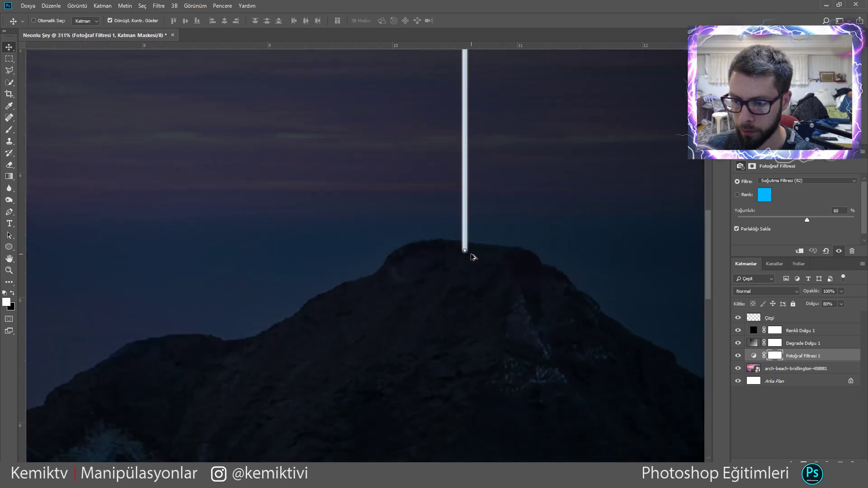
pyautogui.scroll(-1, 470, 254)
pyautogui.scroll(-1, 470, 254)
pyautogui.scroll(1, 173, 367)
pyautogui.scroll(1, 172, 367)
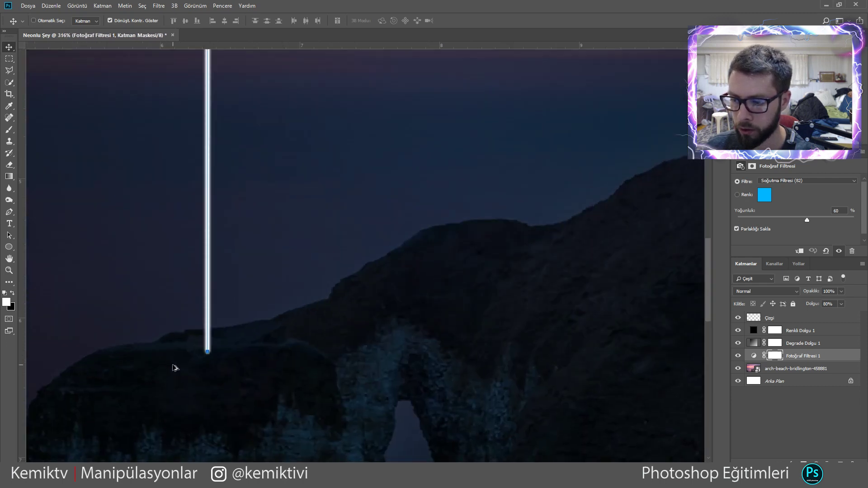
pyautogui.scroll(1, 172, 367)
pyautogui.scroll(-2, 172, 367)
pyautogui.scroll(-1, 175, 364)
pyautogui.scroll(-1, 275, 365)
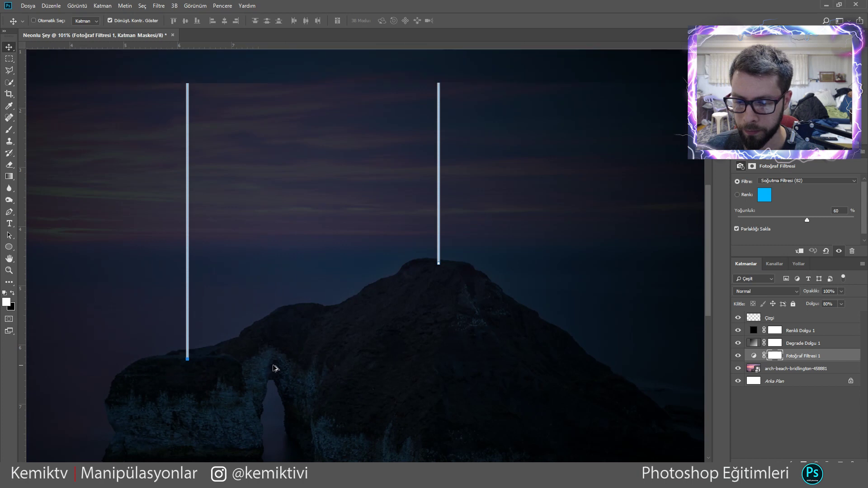
pyautogui.scroll(-1, 427, 366)
pyautogui.hotkey('ctrl', 'h')
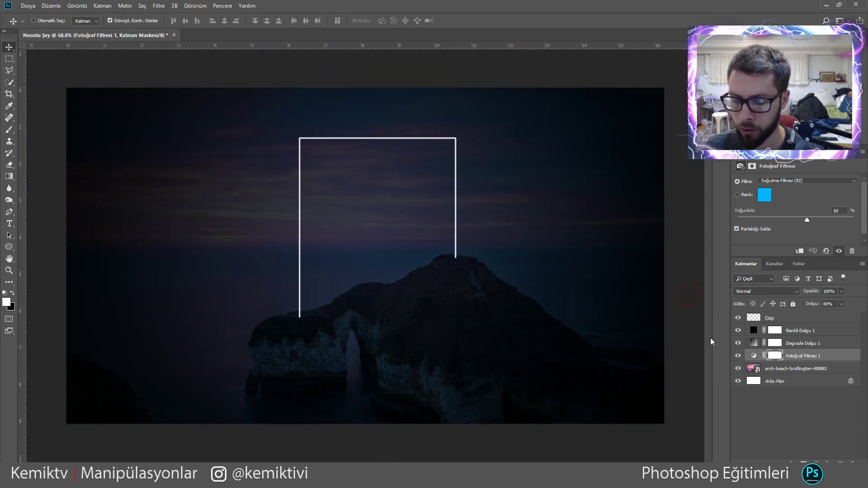
pyautogui.click(786, 319)
pyautogui.moveTo(791, 319); pyautogui.dragTo(839, 455)
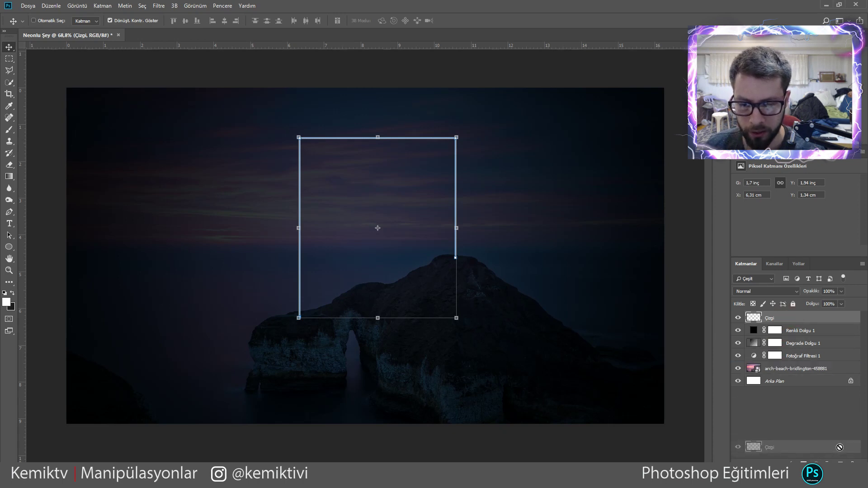
pyautogui.moveTo(839, 455); pyautogui.dragTo(811, 321)
# Step: Give the Çizgi layer a red Screen-mode outer glow, 7 px at 90% opacity
pyautogui.doubleClick(811, 321)
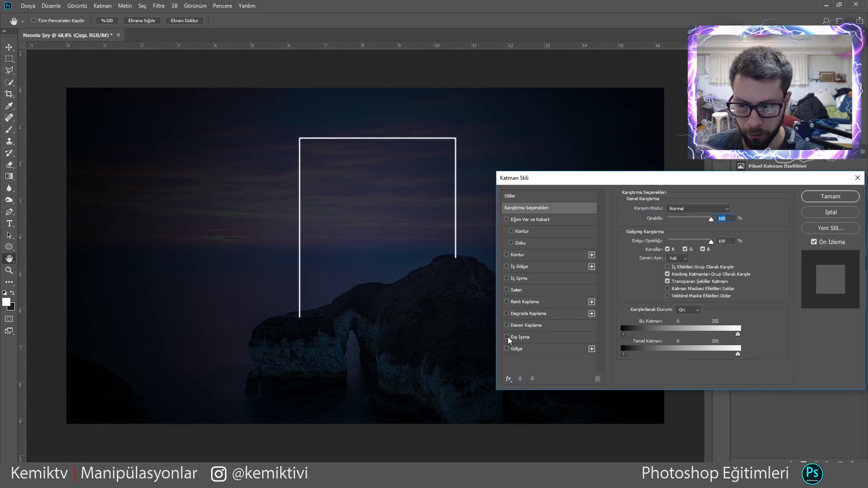
pyautogui.click(507, 337)
pyautogui.click(526, 339)
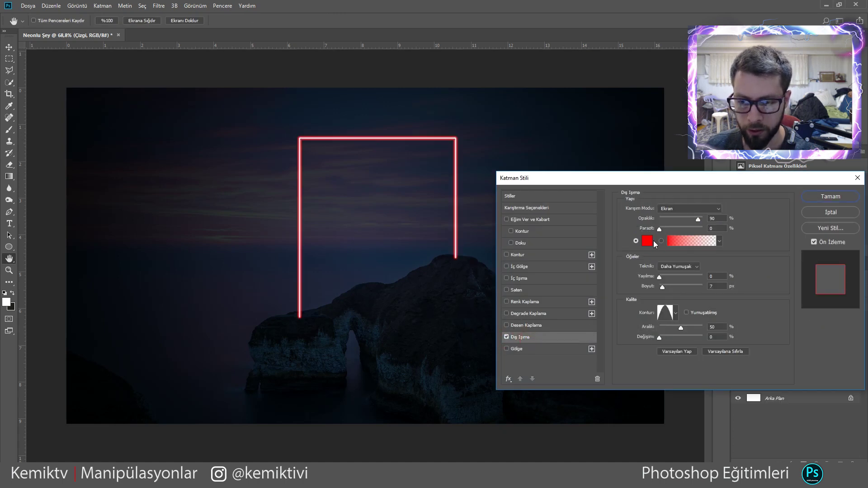
pyautogui.click(822, 197)
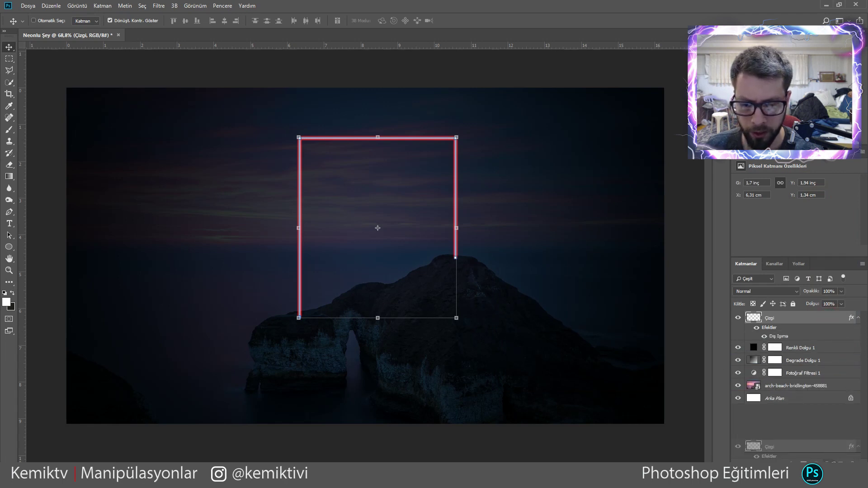
# Step: Duplicate Çizgi into Çizgi kopya, review its outer glow contour unchanged, and select the copy
pyautogui.moveTo(830, 320); pyautogui.dragTo(831, 462)
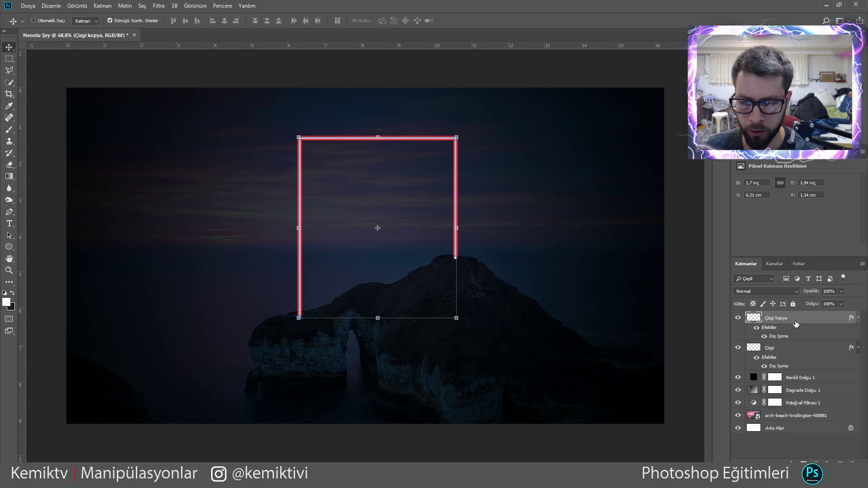
pyautogui.doubleClick(785, 352)
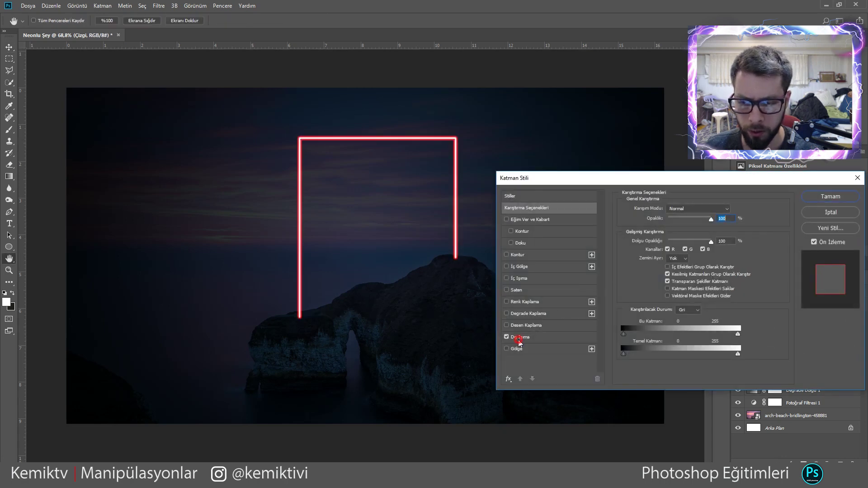
pyautogui.click(520, 336)
pyautogui.click(668, 312)
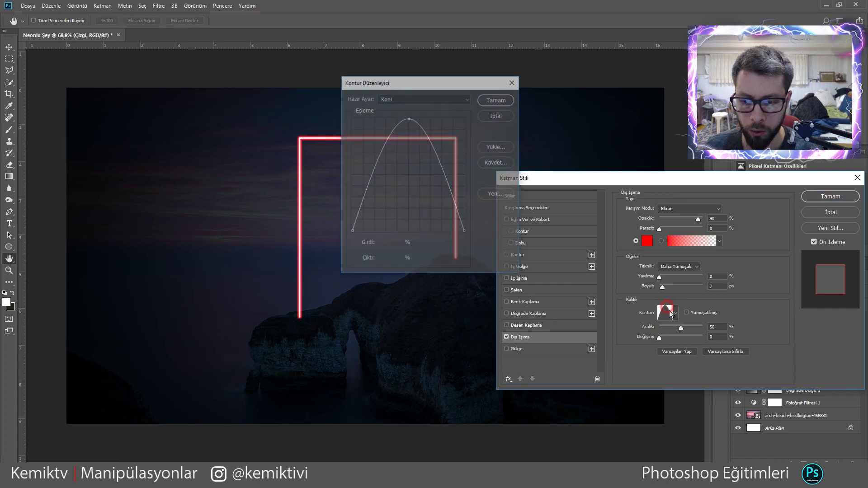
pyautogui.click(485, 116)
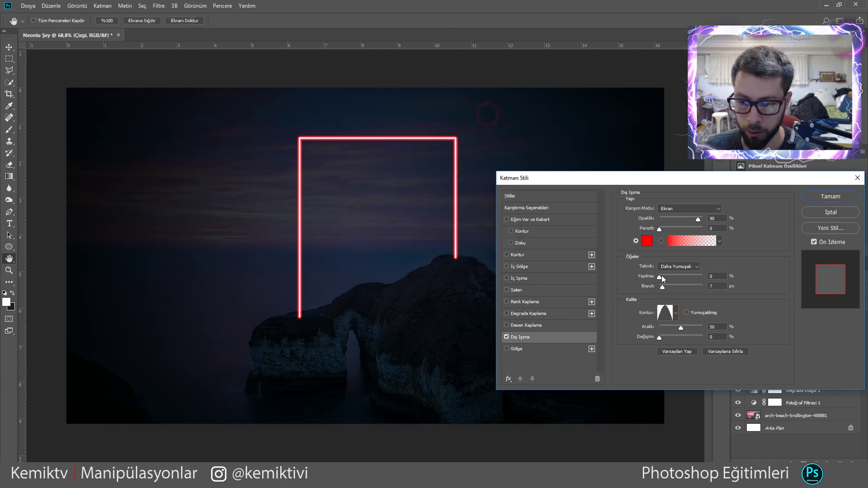
pyautogui.click(675, 311)
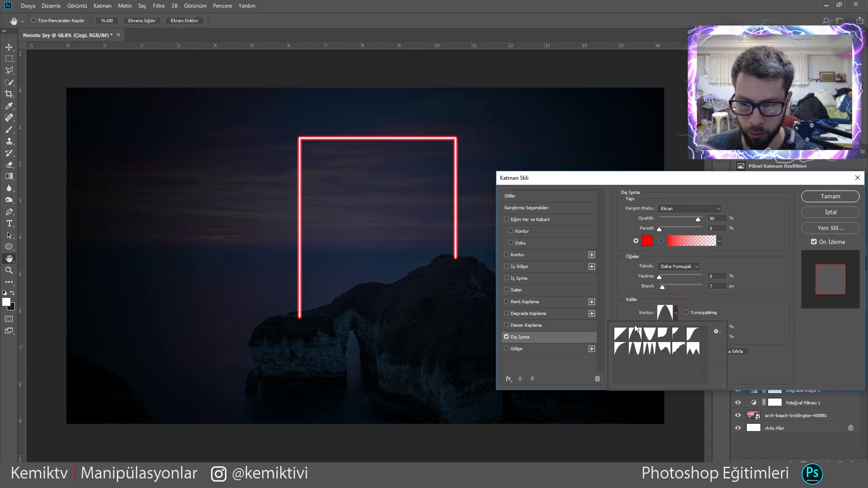
pyautogui.click(733, 307)
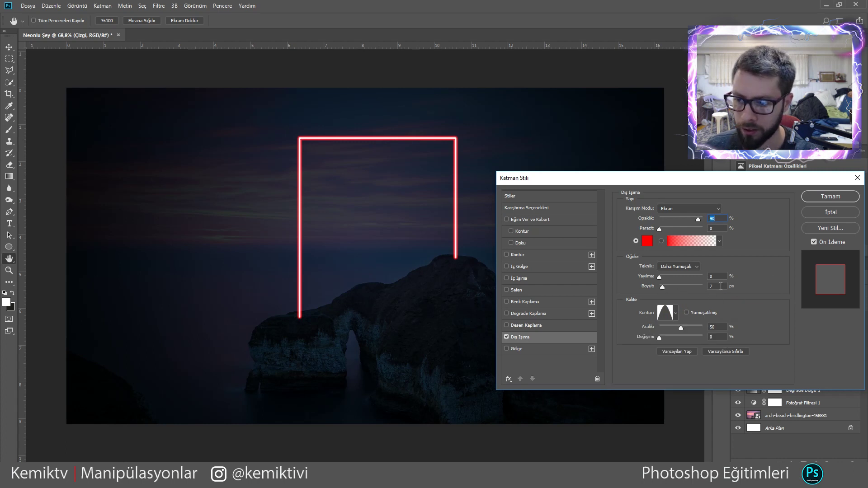
pyautogui.click(830, 196)
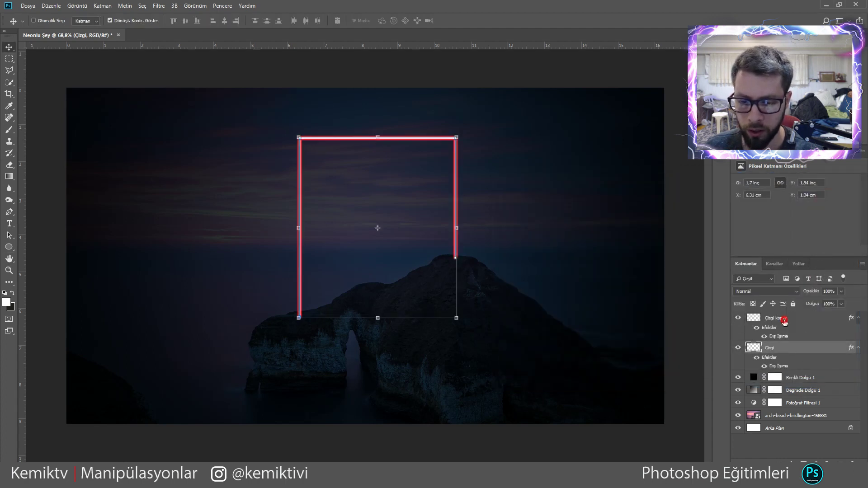
pyautogui.click(784, 319)
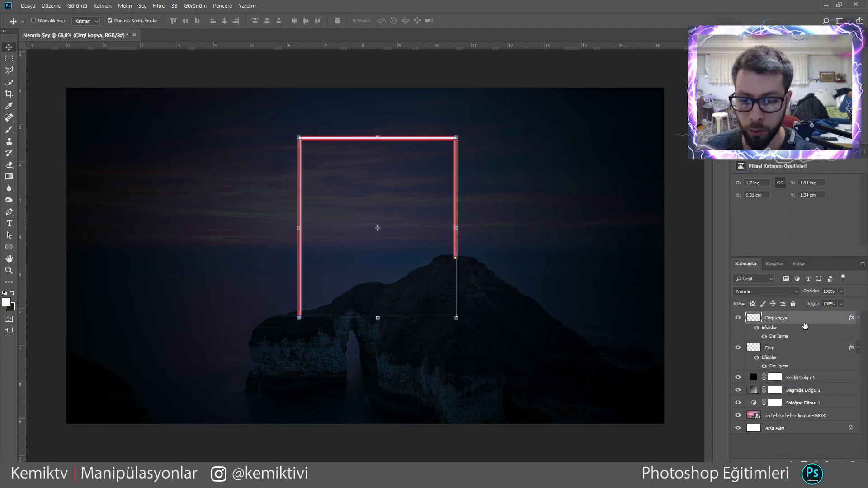
# Step: Apply a 3,0-pixel Gaussian blur (Gauss Bulanıklığı) to the Çizgi kopya layer
pyautogui.click(158, 5)
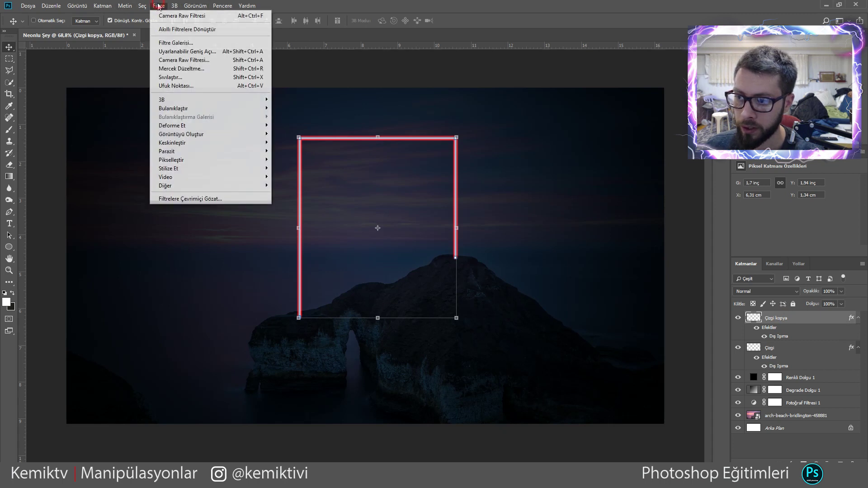
pyautogui.moveTo(173, 107)
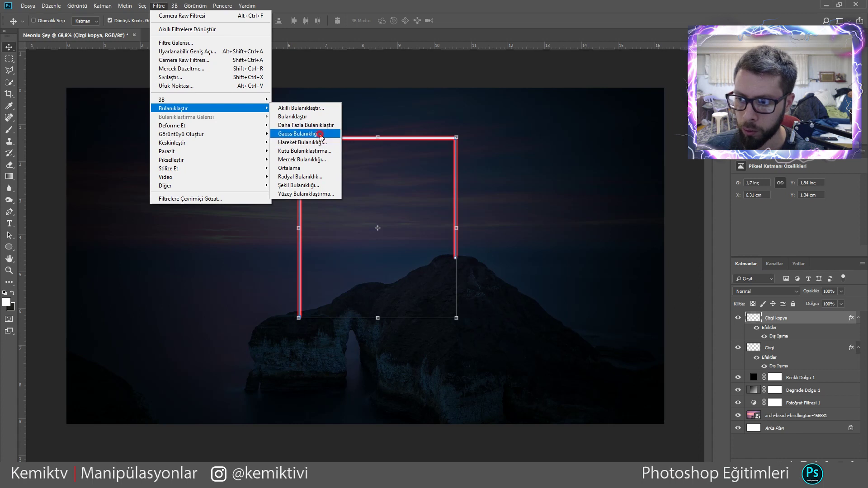
pyautogui.click(320, 135)
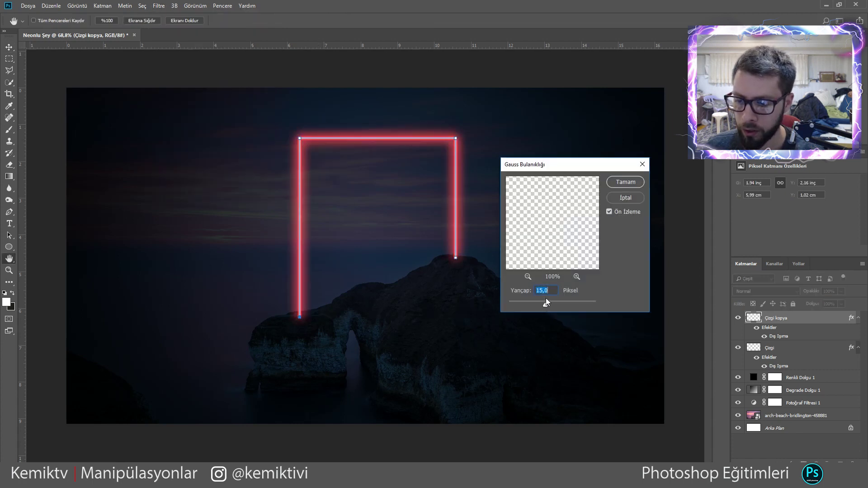
pyautogui.moveTo(546, 306); pyautogui.dragTo(522, 310)
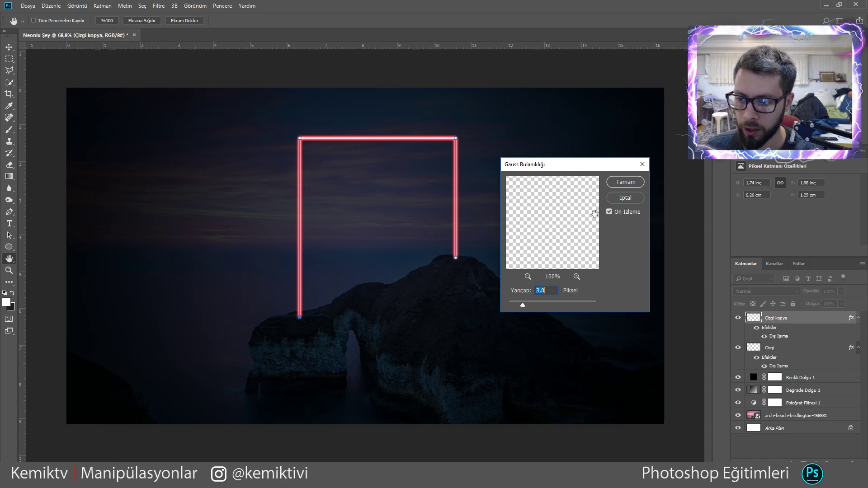
pyautogui.click(626, 183)
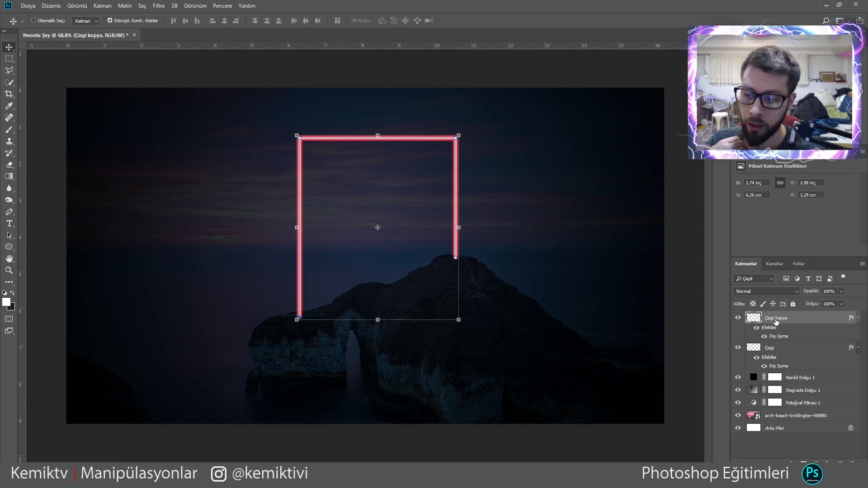
# Step: Duplicate the blurred Çizgi kopya layer with Ctrl+J into Çizgi kopya 2
pyautogui.moveTo(829, 407); pyautogui.dragTo(833, 459)
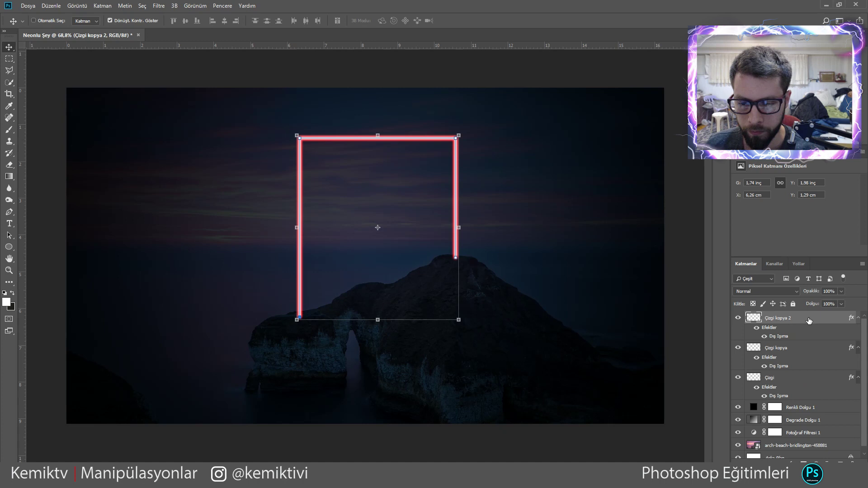
pyautogui.press('ctrl')
pyautogui.hotkey('ctrl', 'z')
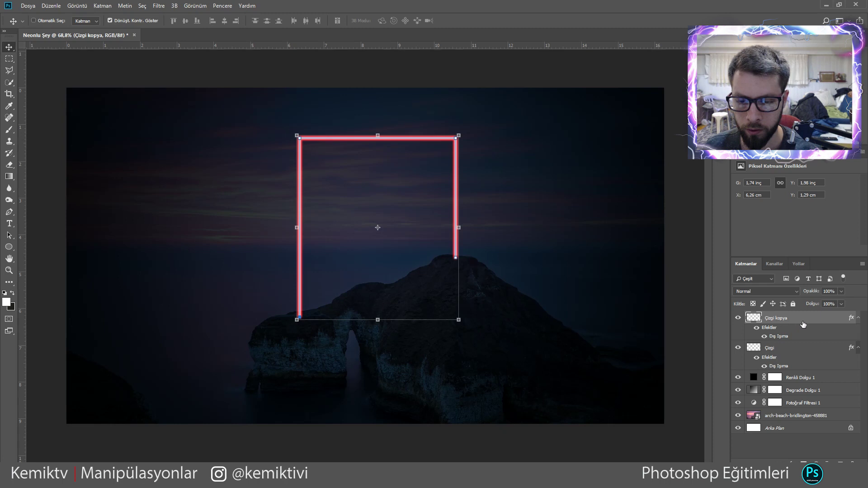
pyautogui.hotkey('ctrl', 'j')
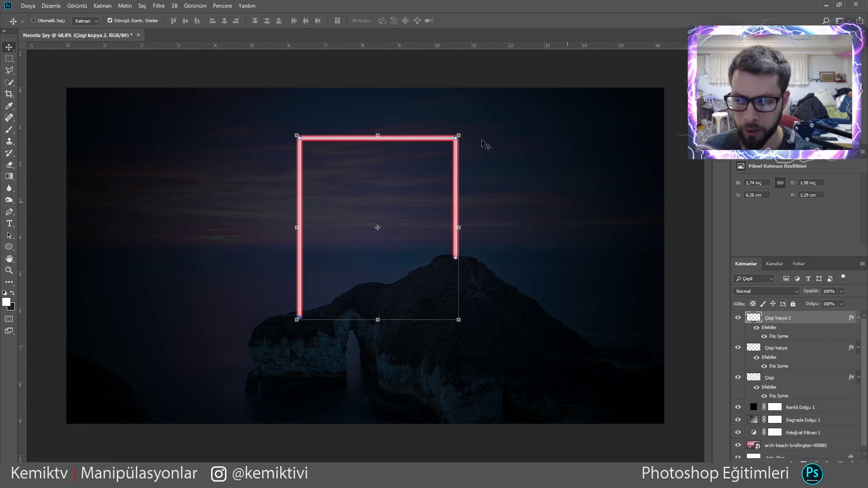
# Step: Blur Çizgi kopya 2 with a 15-pixel Gaussian blur and add an empty new layer
pyautogui.click(159, 6)
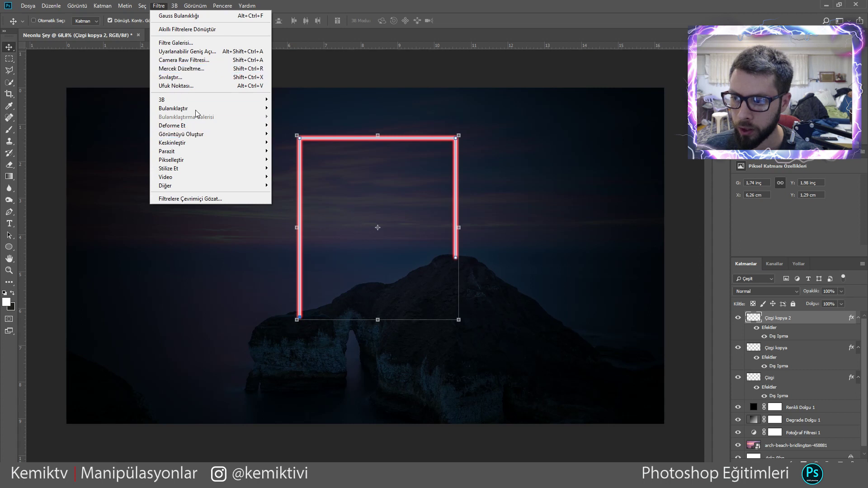
pyautogui.moveTo(174, 107)
pyautogui.click(308, 133)
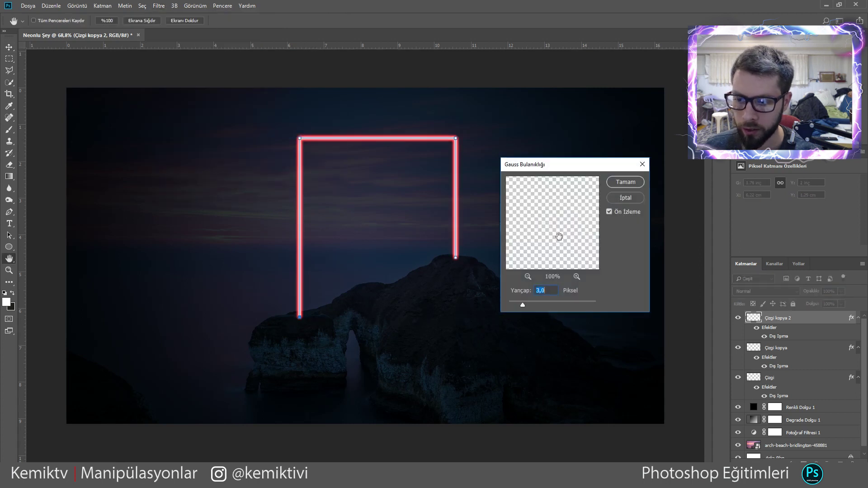
pyautogui.write('15')
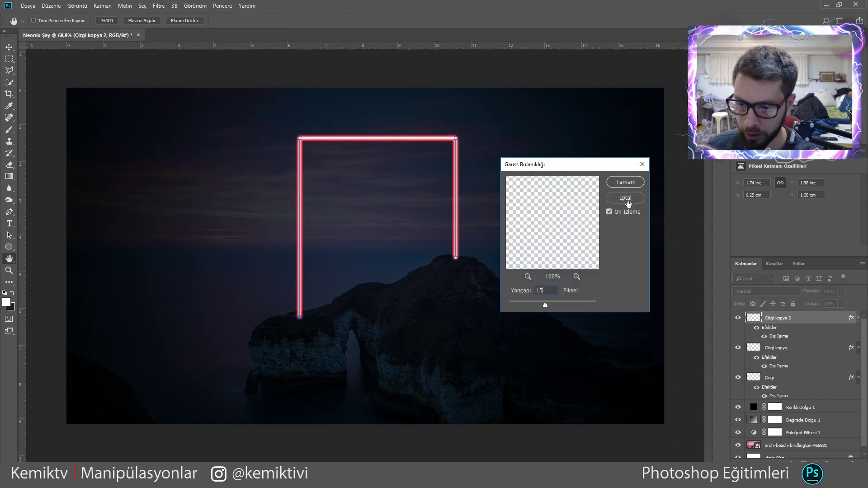
pyautogui.click(632, 185)
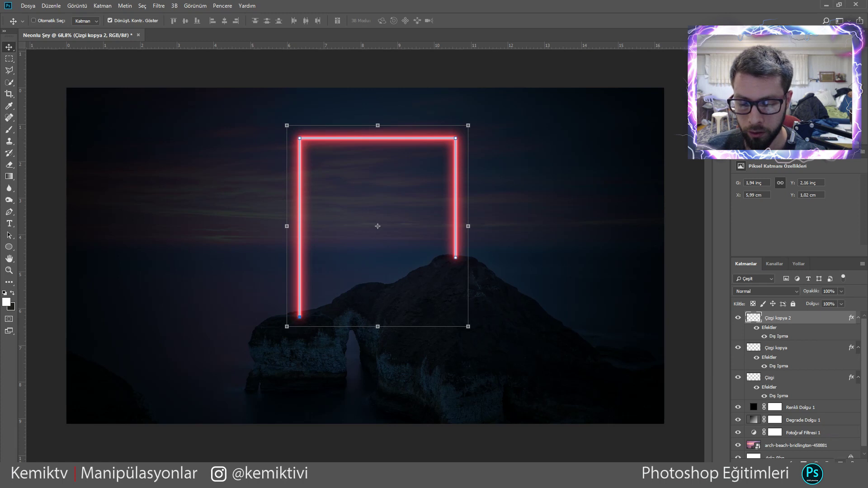
pyautogui.click(841, 461)
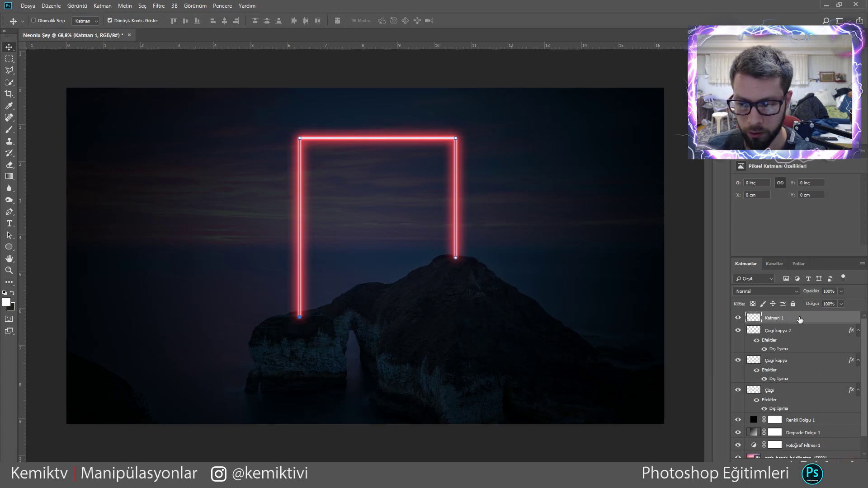
# Step: Delete the empty extra layers and undo a trial gradient map adjustment
pyautogui.moveTo(800, 319); pyautogui.dragTo(841, 461)
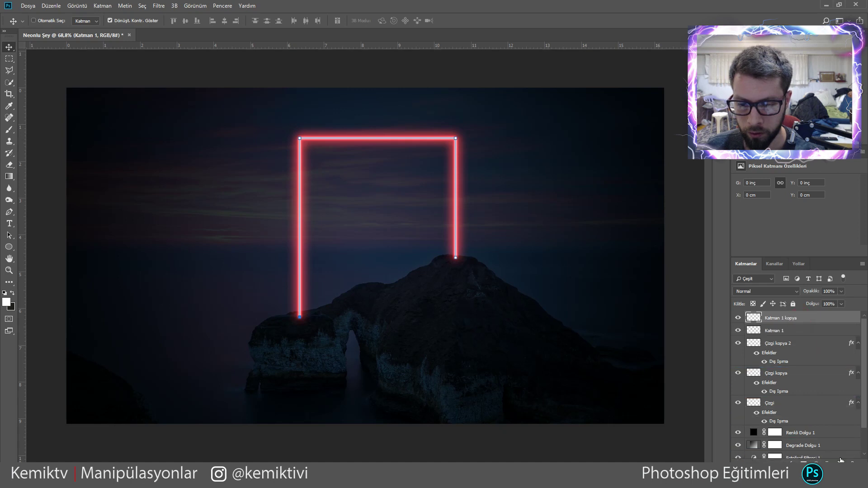
pyautogui.press('Delete')
pyautogui.press('Delete')
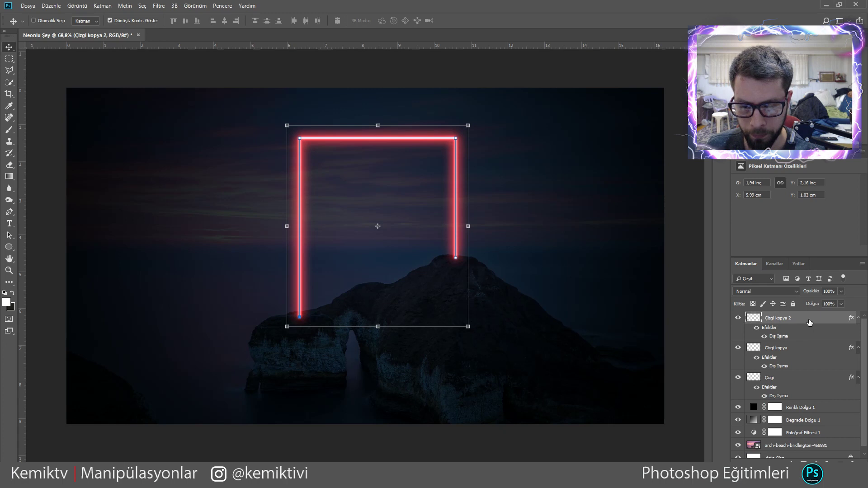
pyautogui.click(159, 5)
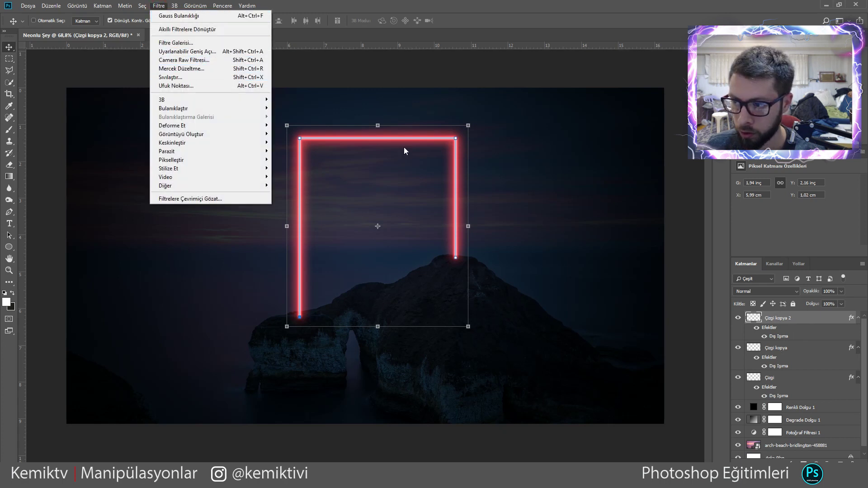
pyautogui.click(520, 194)
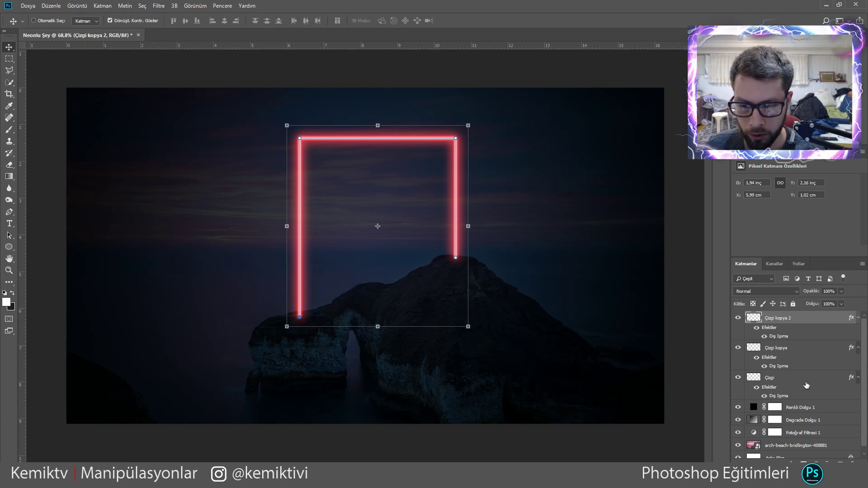
pyautogui.click(814, 461)
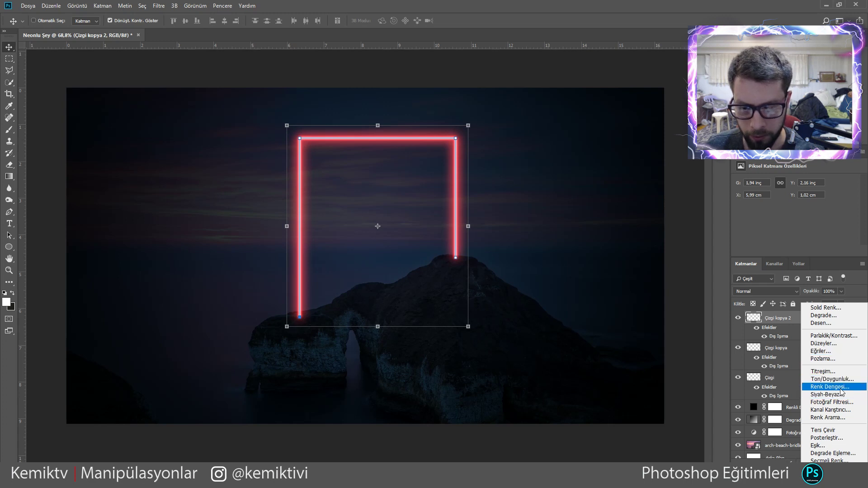
pyautogui.click(837, 455)
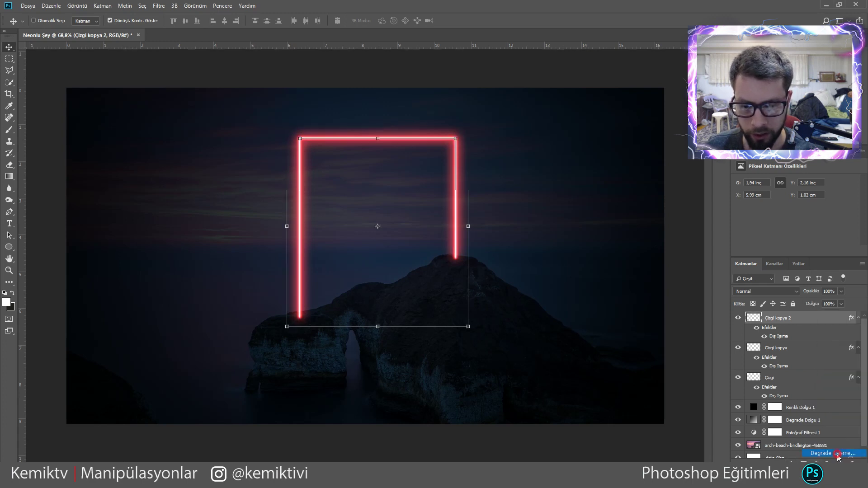
pyautogui.hotkey('ctrl', 'z')
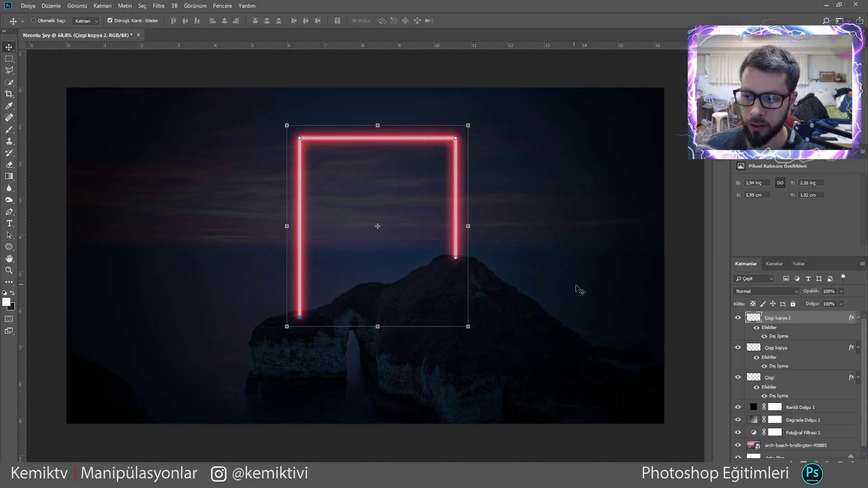
# Step: Delete the leftover Çalışma Yolu work path and return to the Katmanlar panel
pyautogui.click(799, 264)
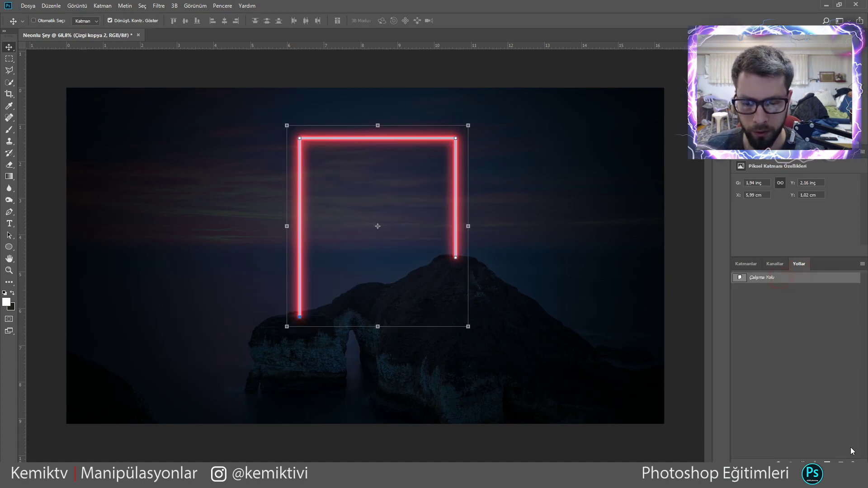
pyautogui.click(853, 464)
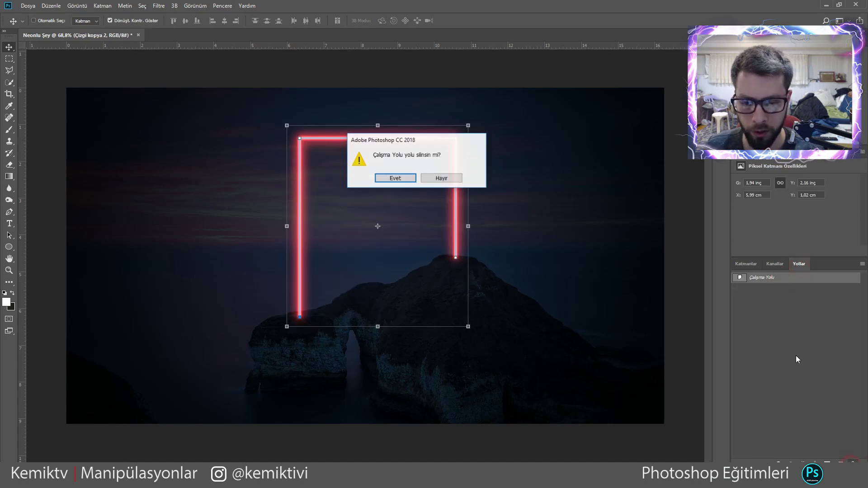
pyautogui.click(390, 177)
pyautogui.click(746, 263)
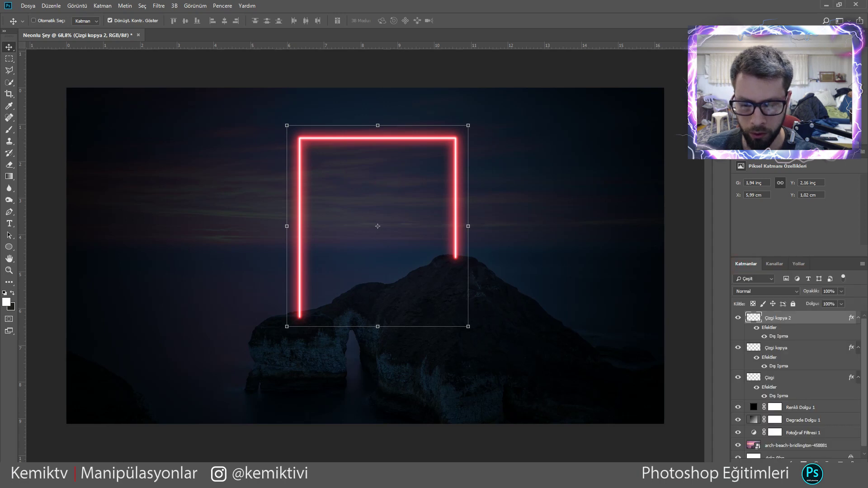
pyautogui.click(816, 463)
# Step: Add a Degrade Eşleme gradient map and set its light stop to #ff0000
pyautogui.click(818, 449)
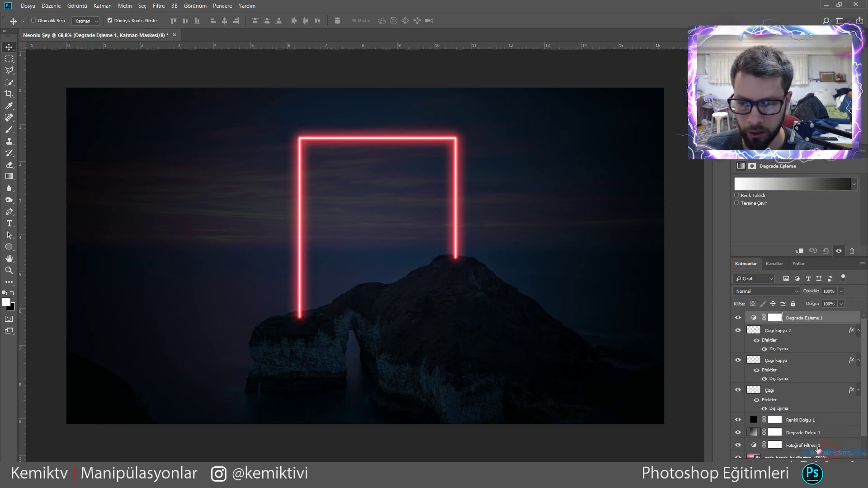
pyautogui.click(751, 183)
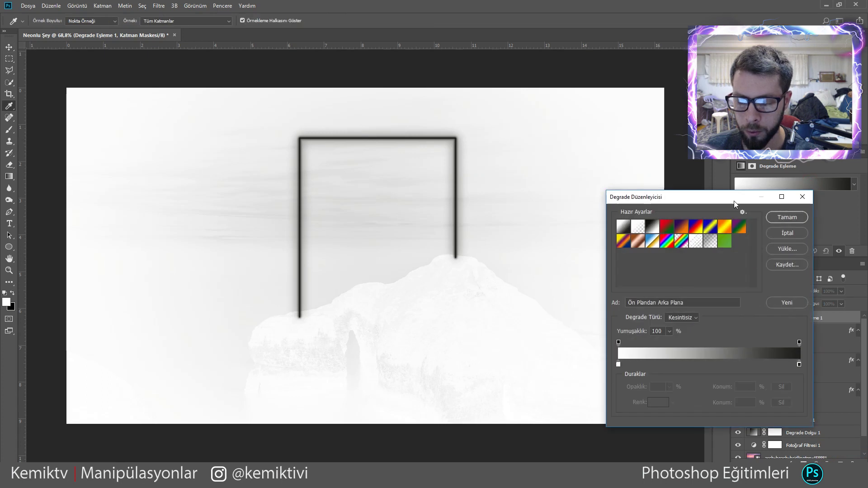
pyautogui.doubleClick(618, 365)
pyautogui.write('ff0000')
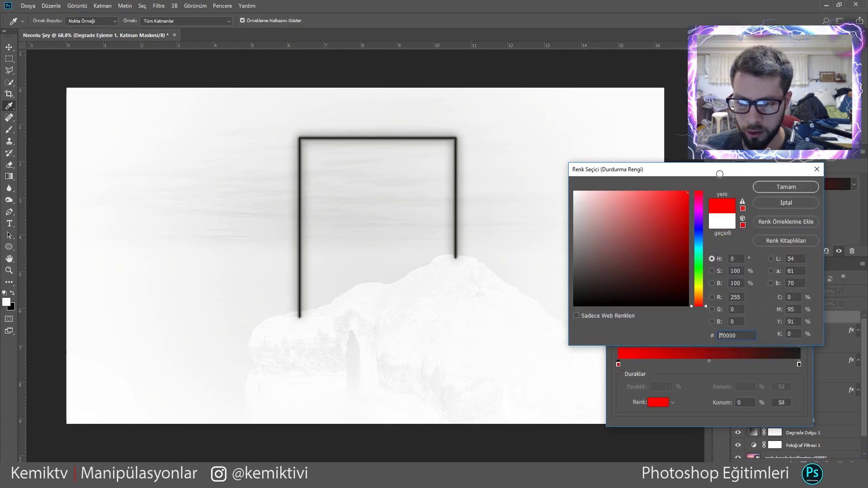
pyautogui.click(785, 191)
# Step: Set the dark stop to #180000, move it to 50%, and apply the gradient
pyautogui.click(799, 364)
pyautogui.click(657, 403)
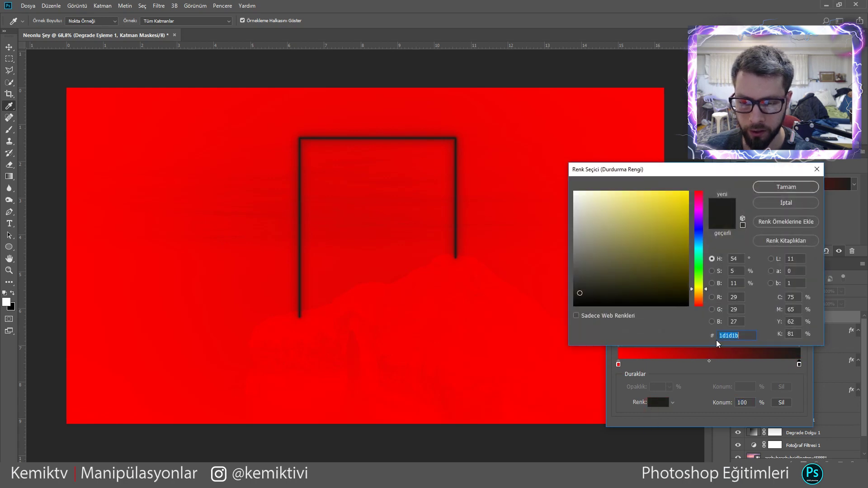
pyautogui.write('18')
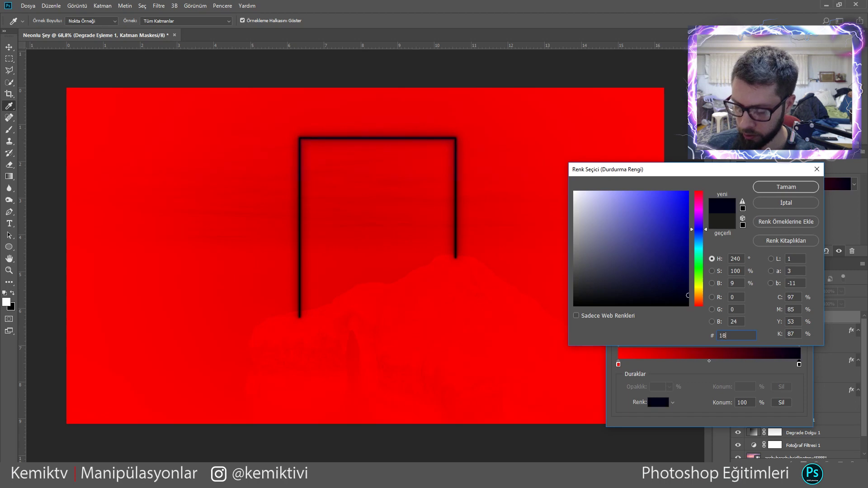
pyautogui.write('000')
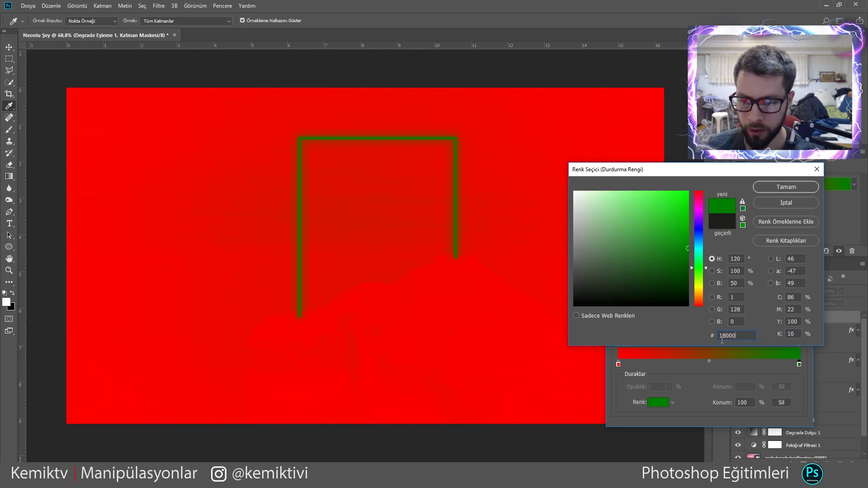
pyautogui.write('0')
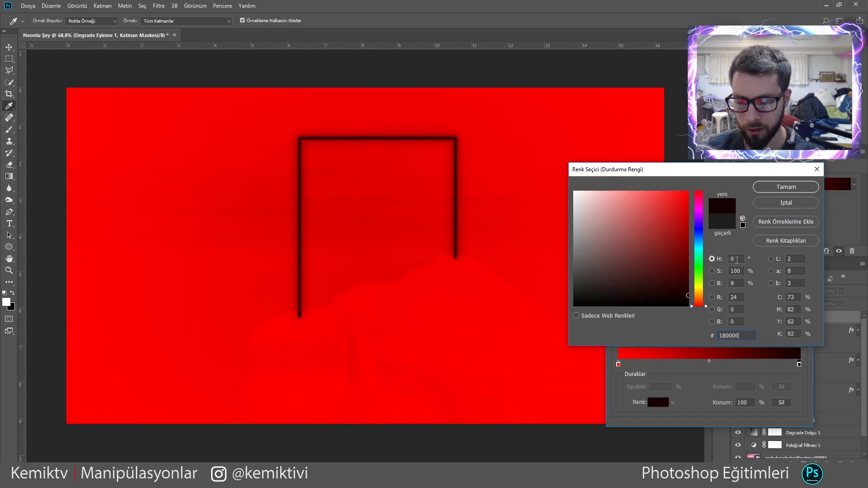
pyautogui.click(770, 188)
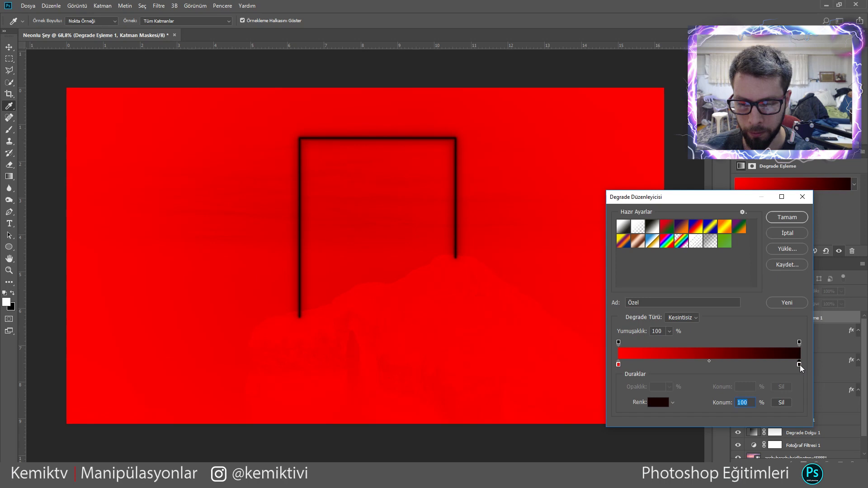
pyautogui.moveTo(799, 364); pyautogui.dragTo(707, 363)
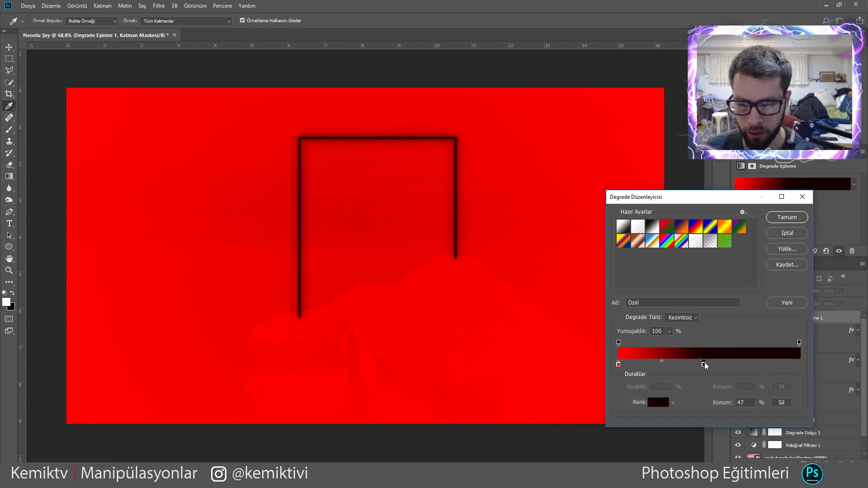
pyautogui.moveTo(710, 364); pyautogui.dragTo(710, 365)
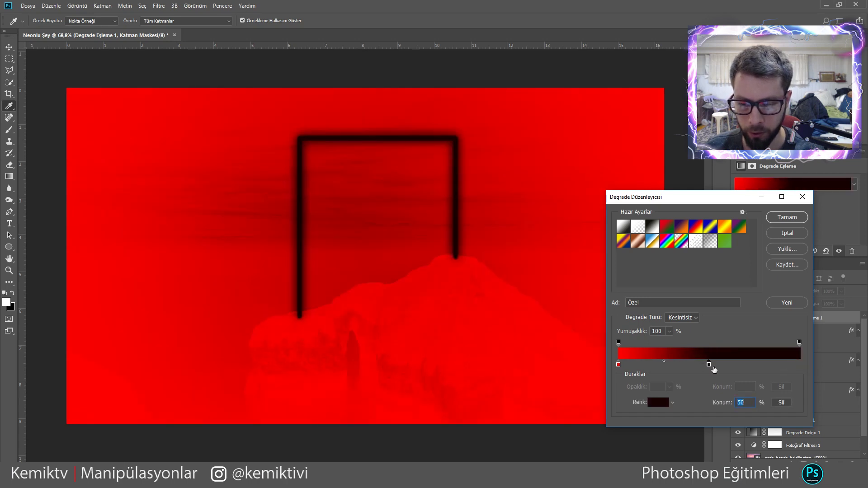
pyautogui.click(787, 220)
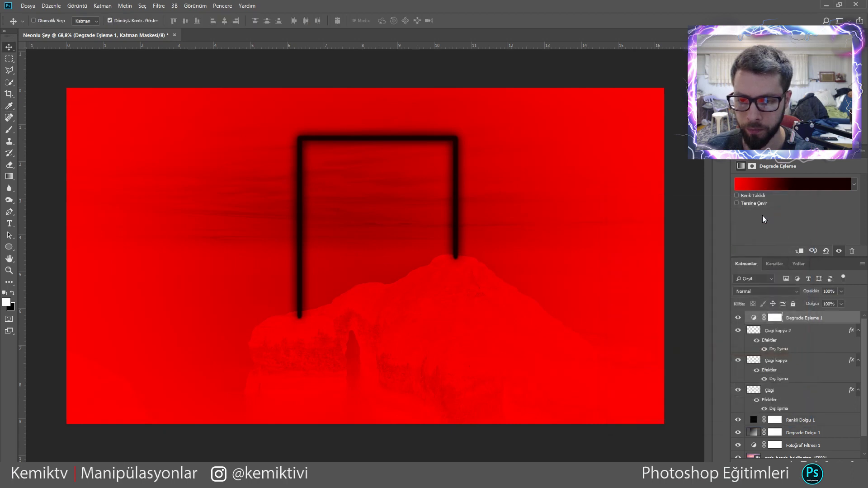
# Step: Move Degrade Eşleme 1 below the Renkli Dolgu 1 black fill, leaving Reverse off
pyautogui.click(736, 204)
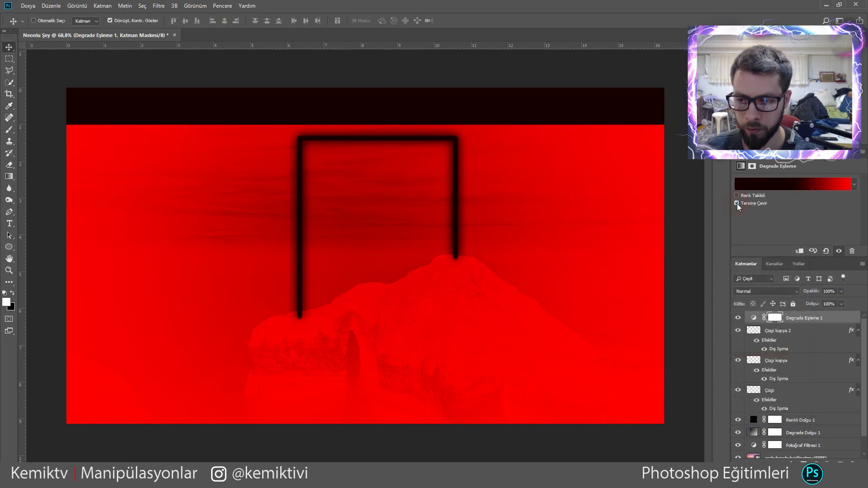
pyautogui.click(737, 204)
pyautogui.moveTo(794, 317)
pyautogui.mouseDown()
pyautogui.moveTo(803, 430)
pyautogui.moveTo(797, 425)
pyautogui.mouseUp()
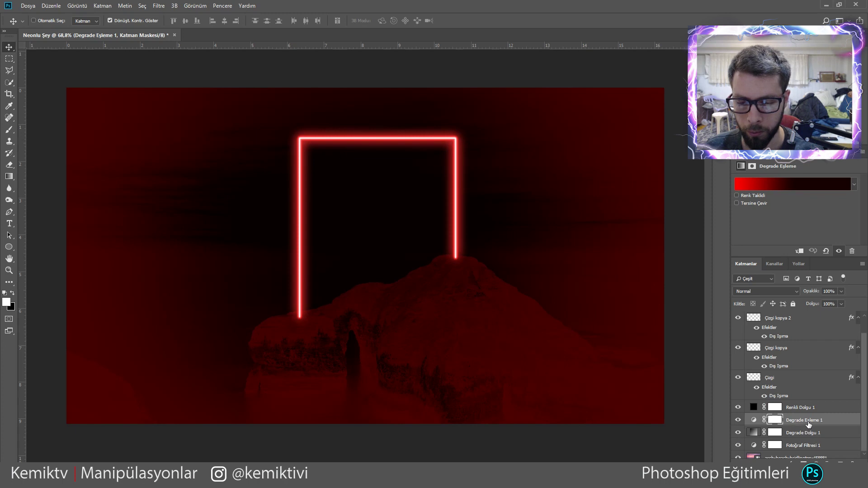
pyautogui.scroll(-1, 808, 424)
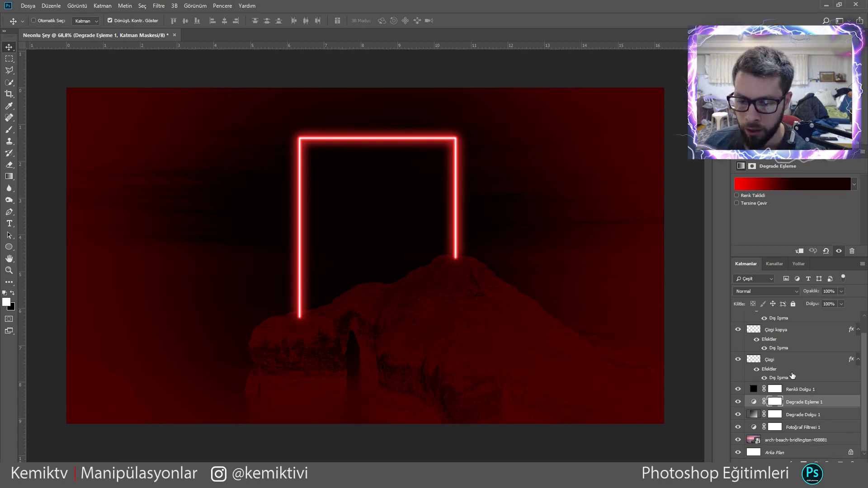
# Step: Cancel the gradient map's mask refinement and reopen its Gradient Editor
pyautogui.click(753, 402)
pyautogui.doubleClick(774, 402)
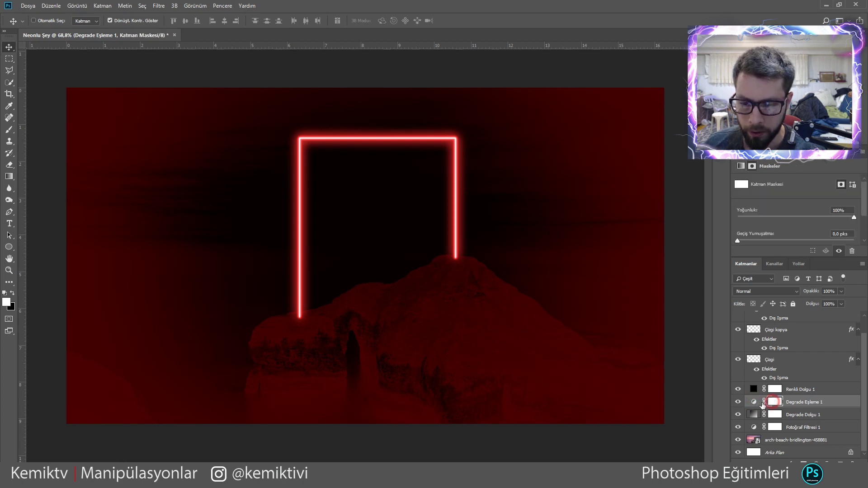
pyautogui.click(844, 457)
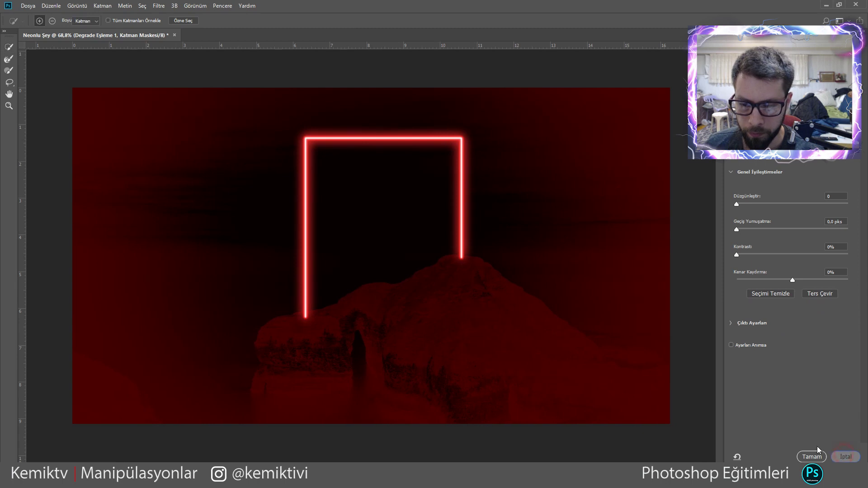
pyautogui.click(752, 401)
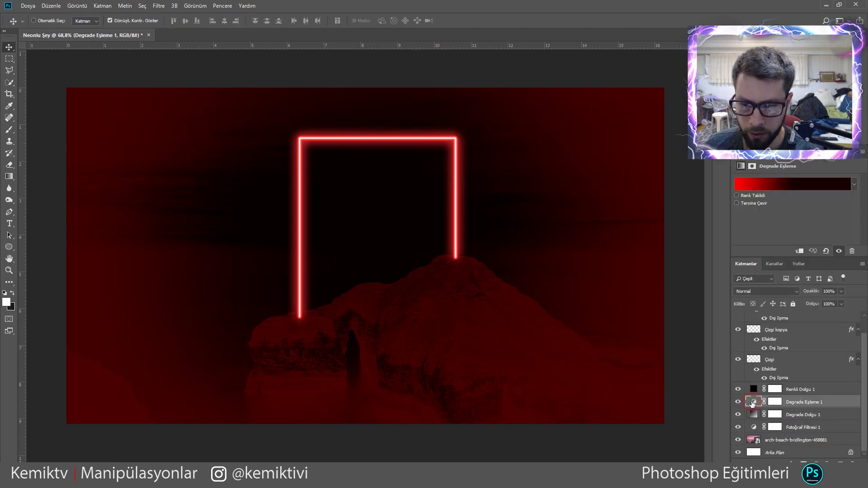
pyautogui.click(777, 185)
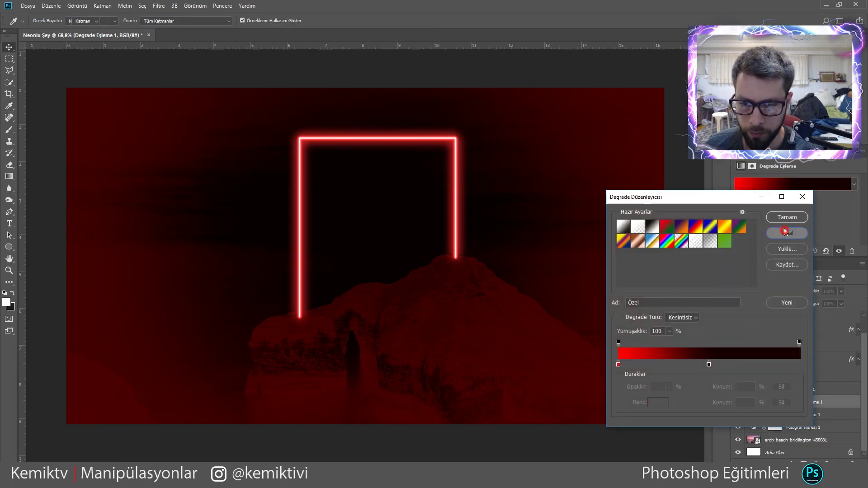
# Step: Turn on Dither for the Degrade Eşleme 1 gradient map, keeping Reverse off
pyautogui.click(786, 233)
pyautogui.click(752, 196)
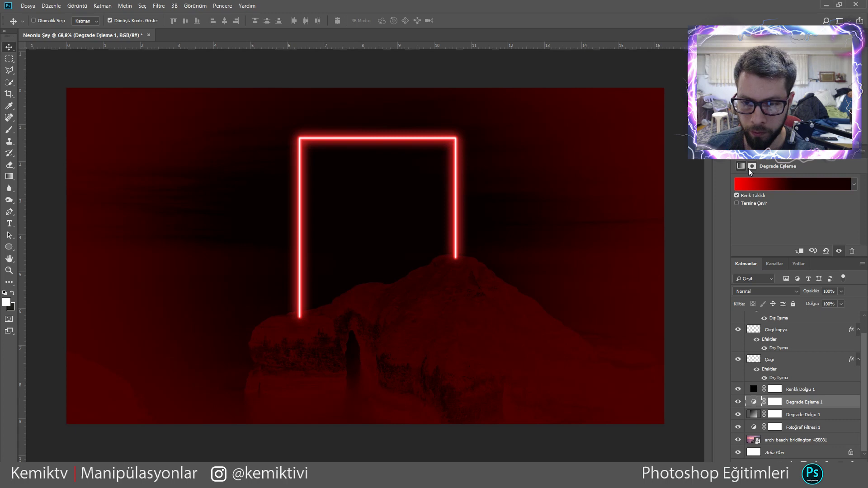
pyautogui.click(809, 185)
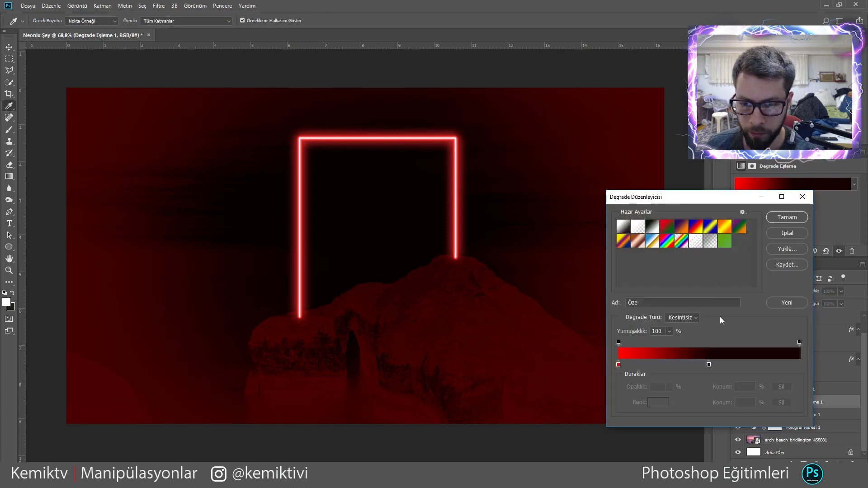
pyautogui.click(788, 236)
pyautogui.click(737, 202)
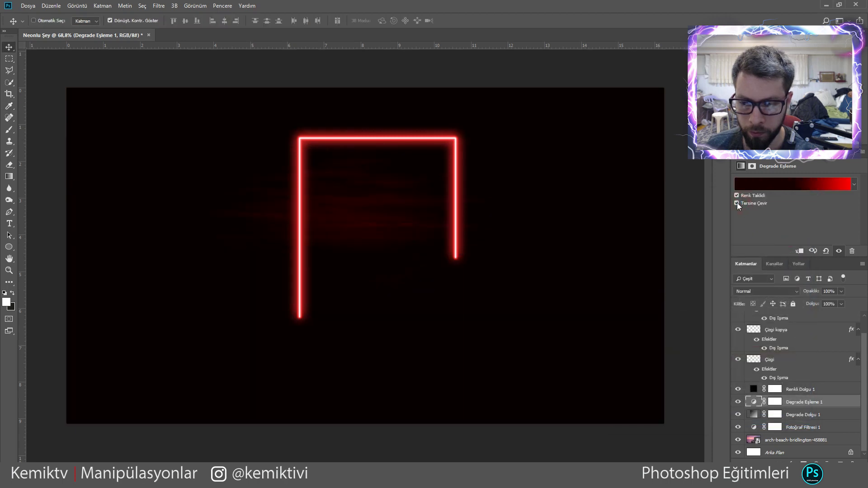
pyautogui.click(737, 203)
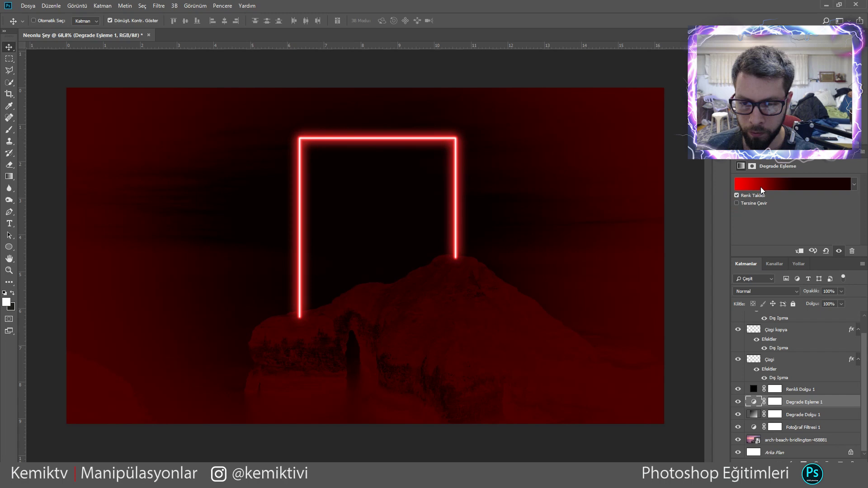
pyautogui.click(760, 186)
# Step: Set the left stop to #180000 and the 50% stop to #ff0000, then apply
pyautogui.doubleClick(618, 364)
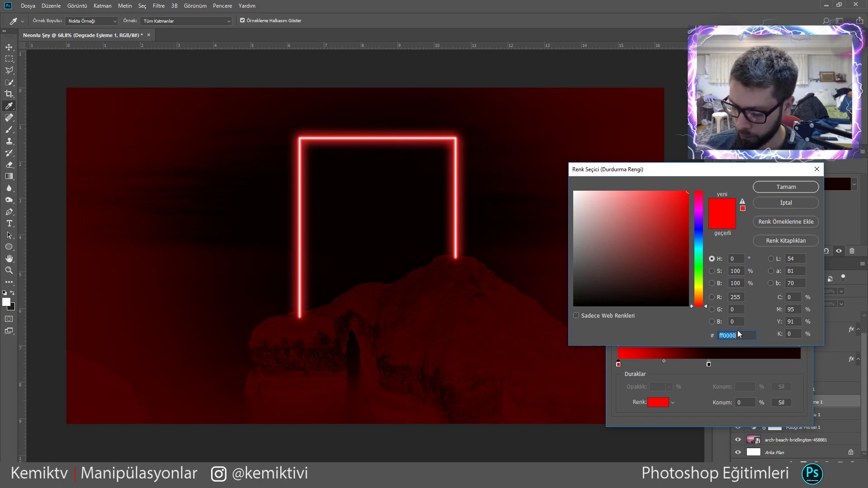
pyautogui.write('10')
pyautogui.press('BackSpace')
pyautogui.press('BackSpace')
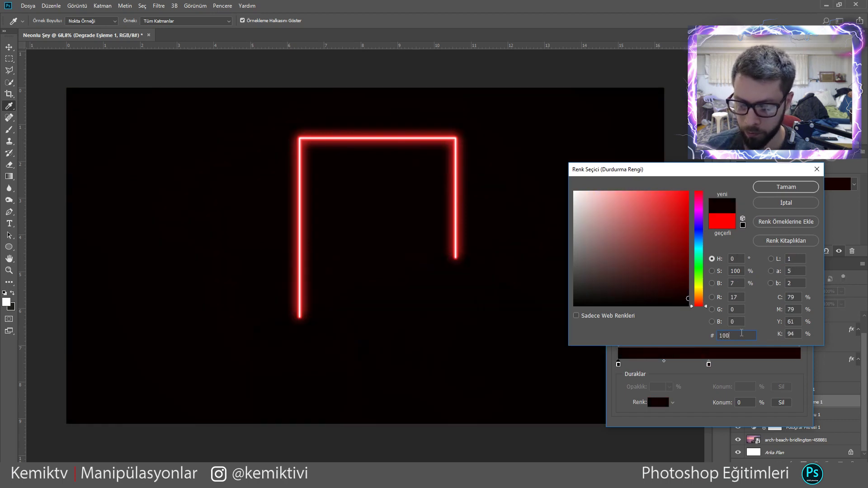
pyautogui.write('180')
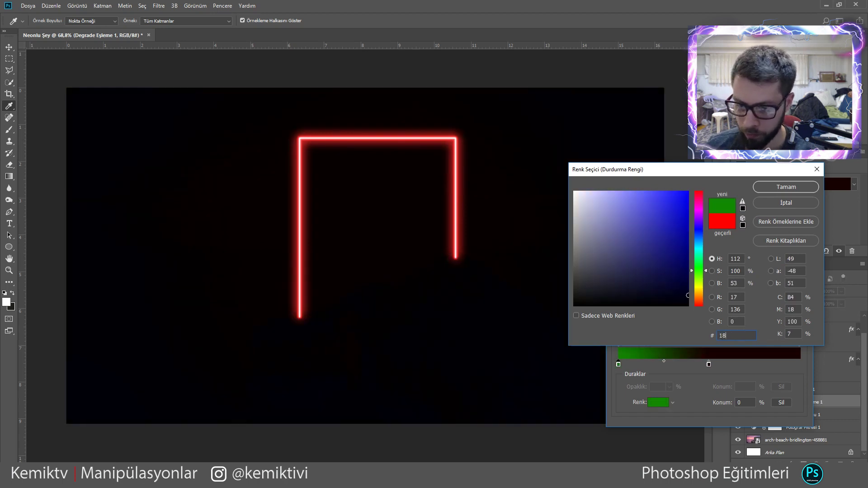
pyautogui.write('00')
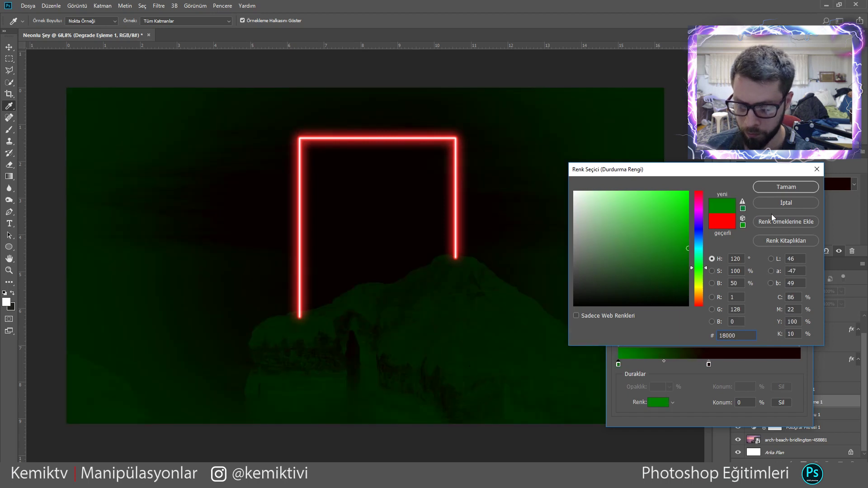
pyautogui.write('0')
pyautogui.click(785, 187)
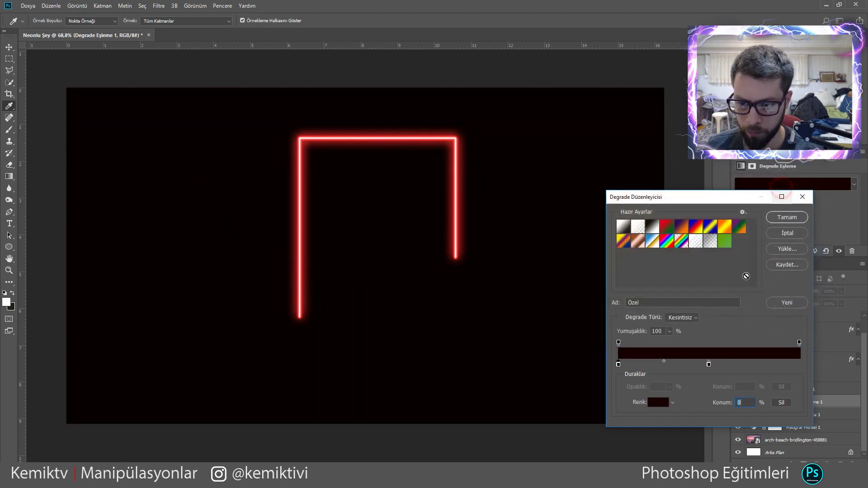
pyautogui.doubleClick(708, 364)
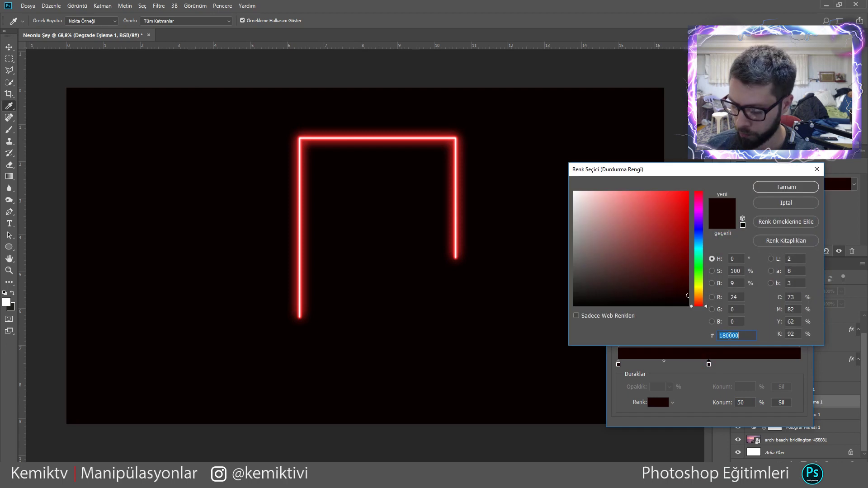
pyautogui.write('ff0000')
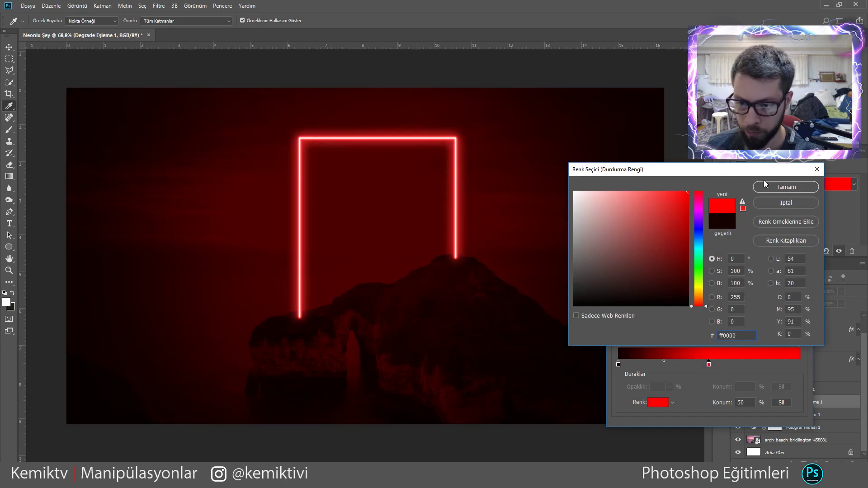
pyautogui.click(787, 186)
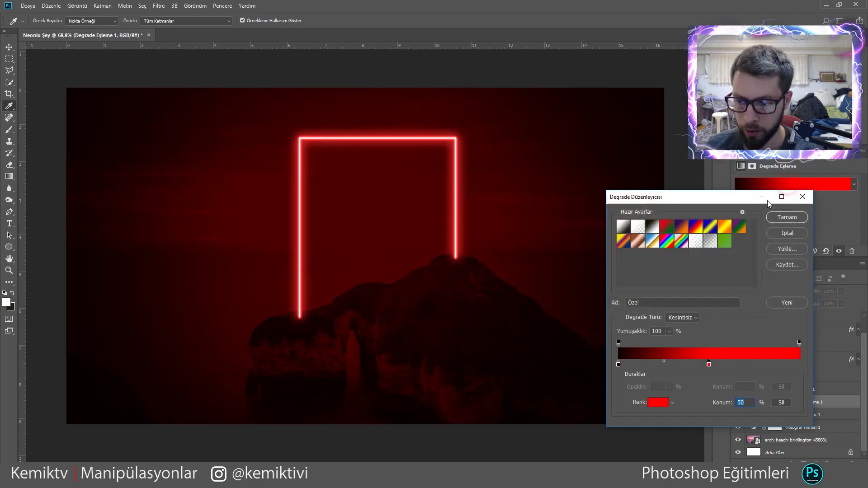
pyautogui.click(780, 219)
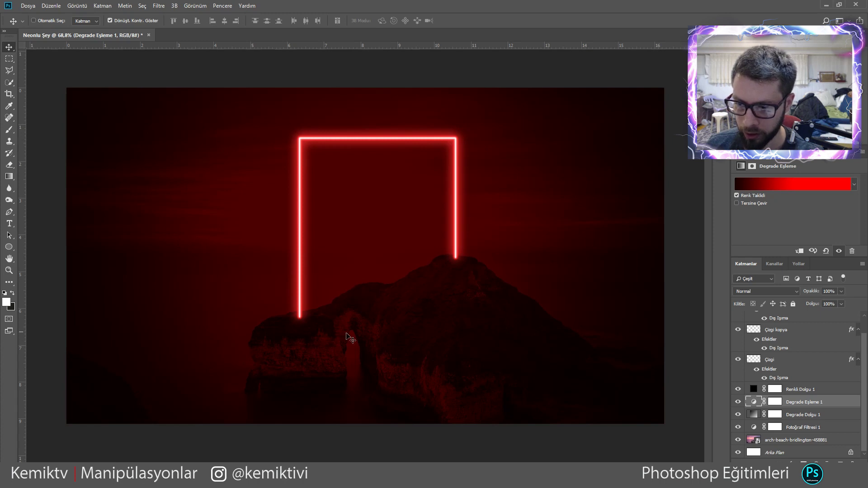
pyautogui.click(775, 401)
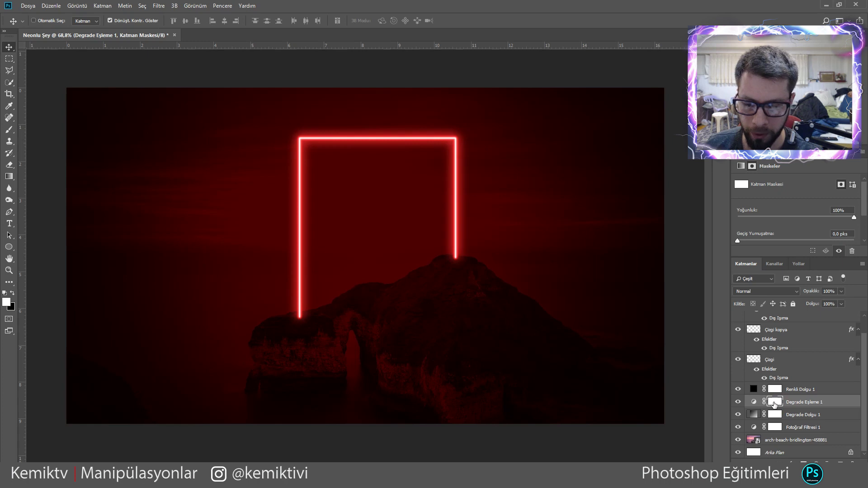
pyautogui.click(76, 5)
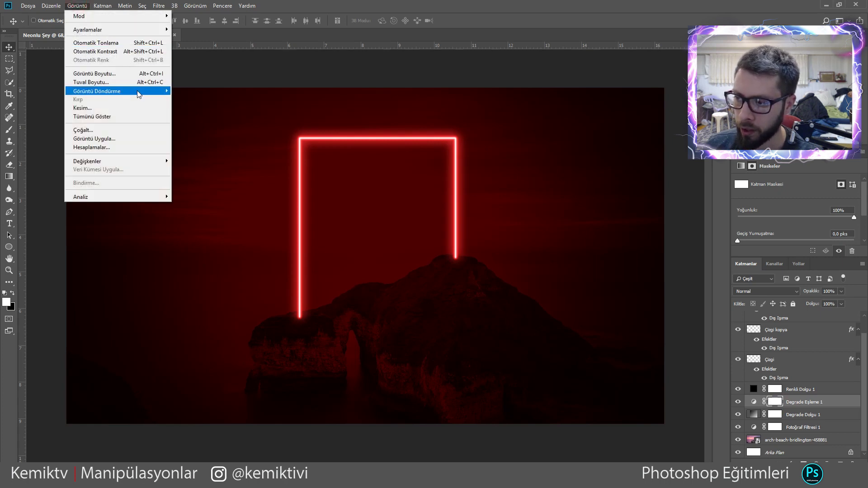
pyautogui.moveTo(88, 30)
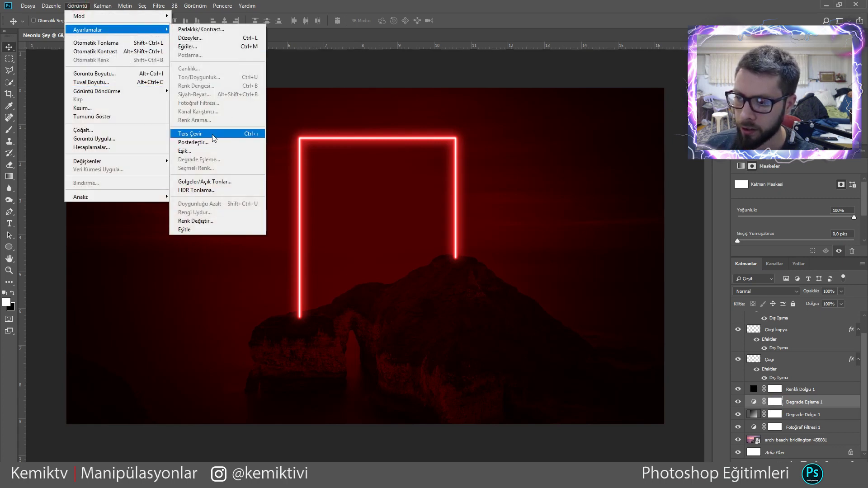
# Step: Invert the Degrade Eşleme 1 mask to black and set a 200 px brush
pyautogui.click(214, 134)
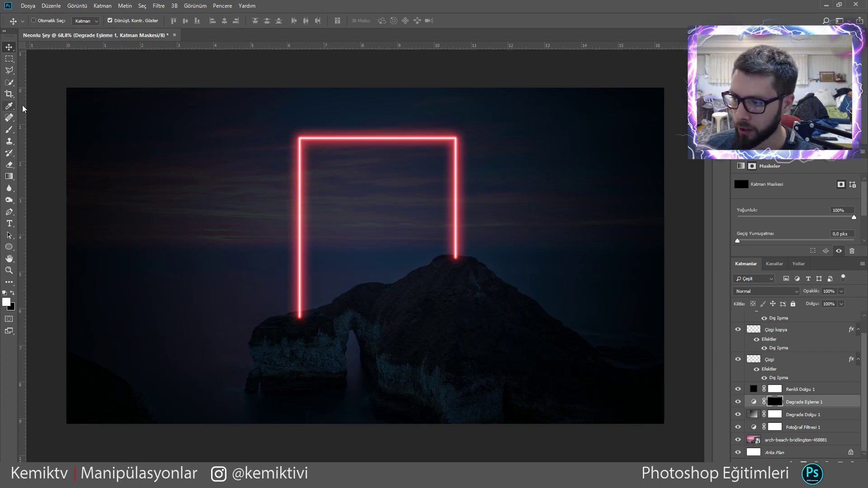
pyautogui.click(9, 130)
pyautogui.rightClick(445, 291)
pyautogui.doubleClick(533, 300)
pyautogui.write('2')
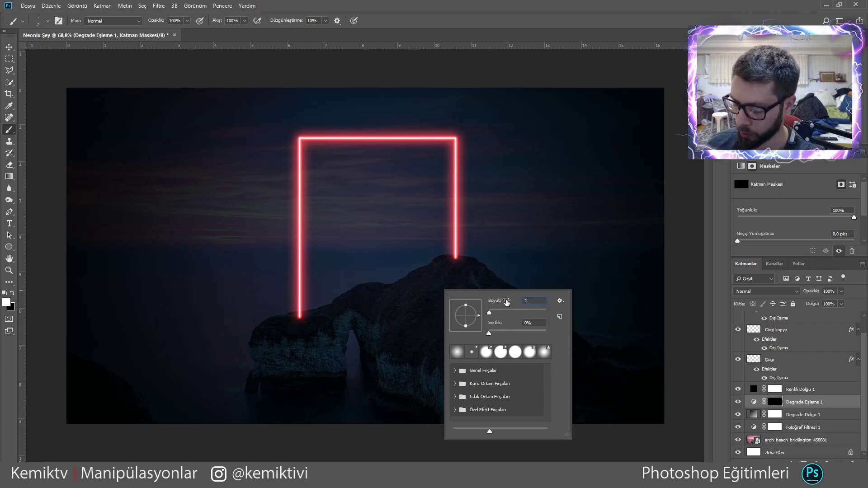
pyautogui.write('00')
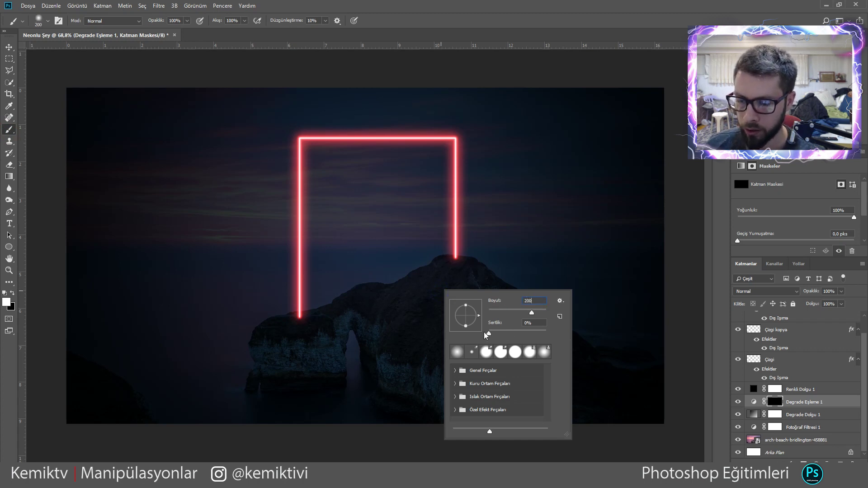
# Step: Paint red glow onto the mountain, arch, arch opening and left rock through the mask
pyautogui.click(415, 289)
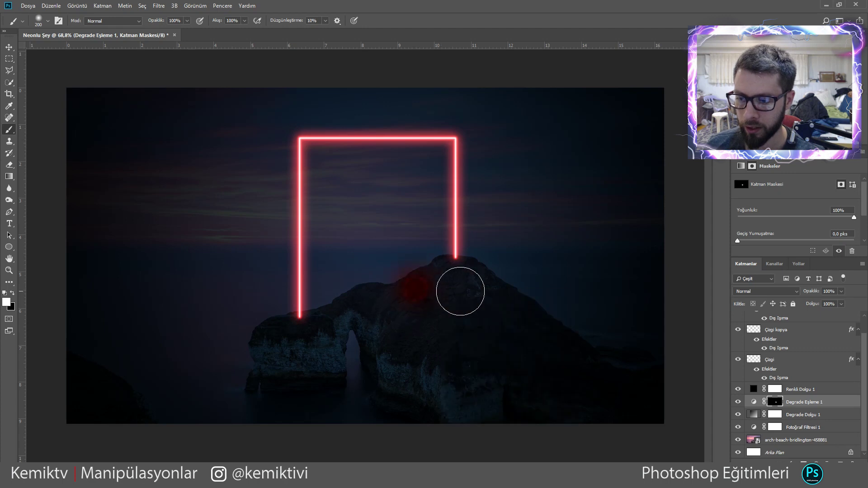
pyautogui.hotkey('ctrl', 'z')
pyautogui.moveTo(438, 291); pyautogui.dragTo(364, 323)
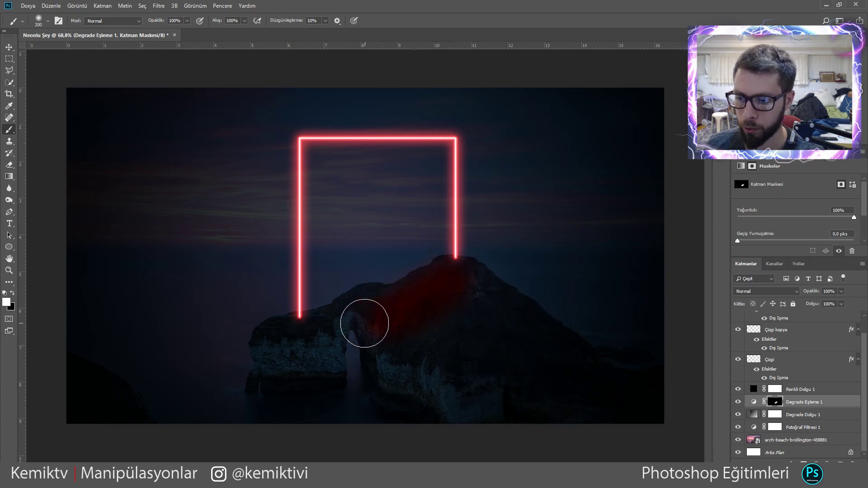
pyautogui.click(362, 320)
pyautogui.moveTo(333, 330); pyautogui.dragTo(301, 339)
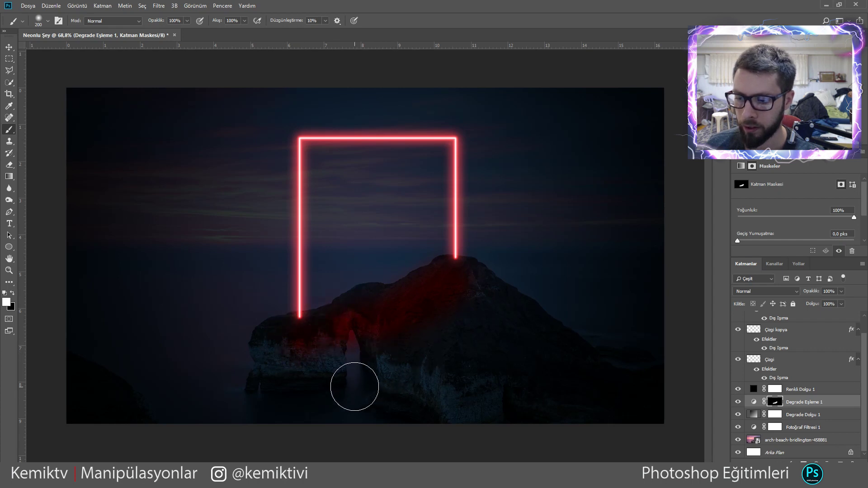
pyautogui.click(360, 385)
pyautogui.moveTo(297, 416); pyautogui.dragTo(290, 397)
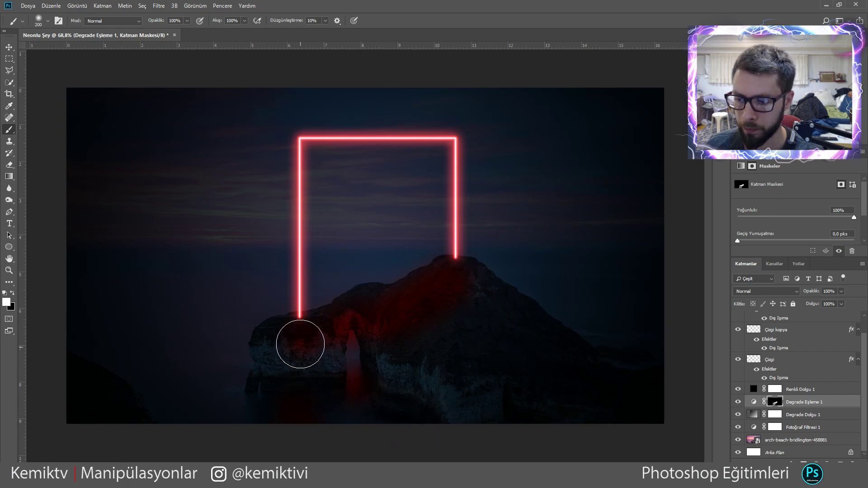
pyautogui.moveTo(287, 340)
pyautogui.mouseDown()
pyautogui.moveTo(333, 342)
pyautogui.moveTo(279, 341)
pyautogui.mouseUp()
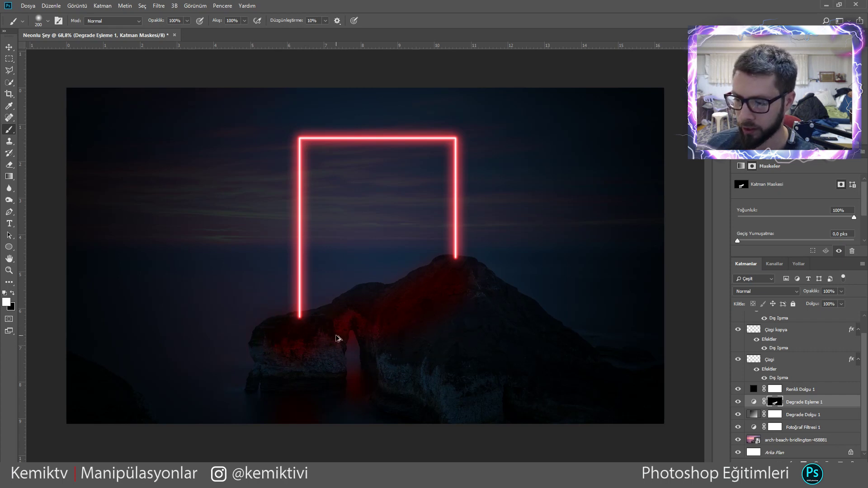
pyautogui.click(282, 326)
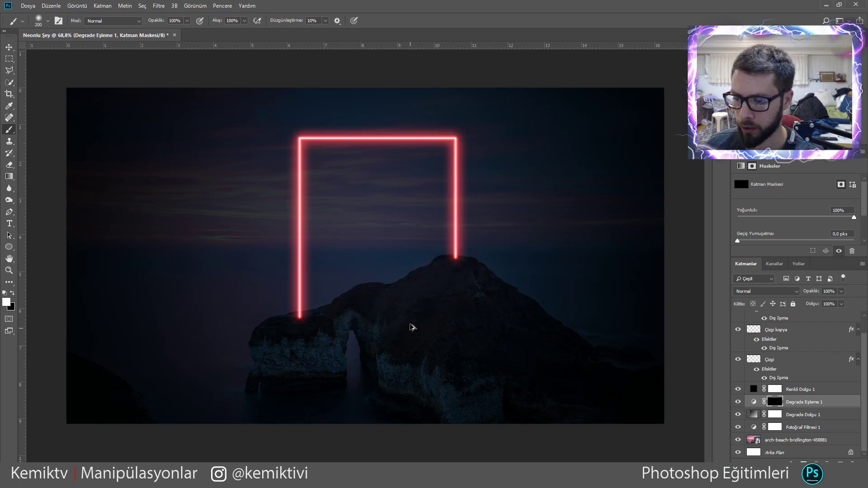
# Step: Paint soft glow across the central rock and the left rock on the mask
pyautogui.click(387, 309)
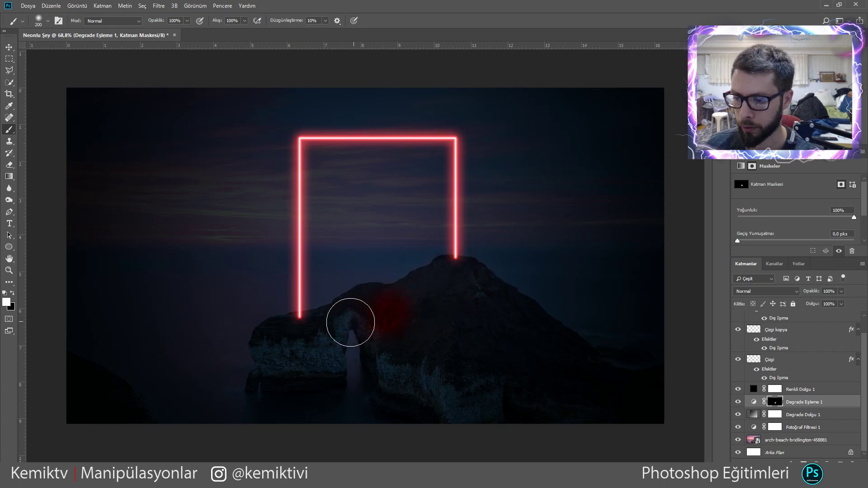
pyautogui.click(325, 328)
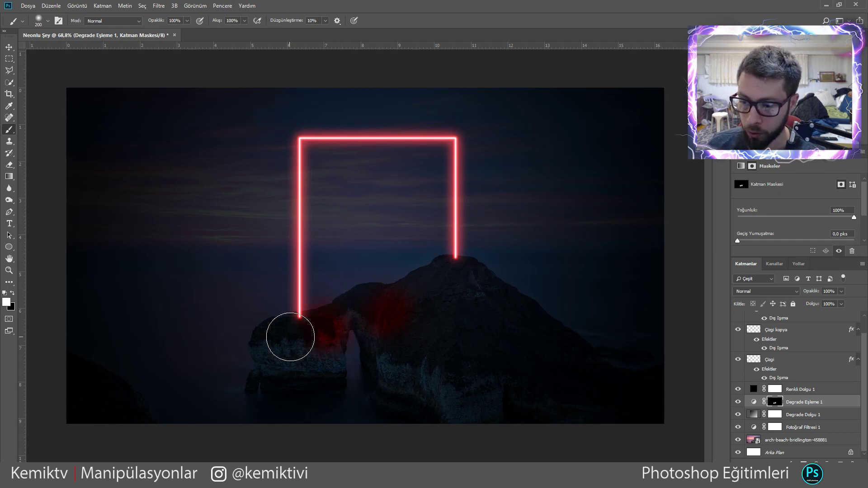
pyautogui.moveTo(332, 342); pyautogui.dragTo(278, 335)
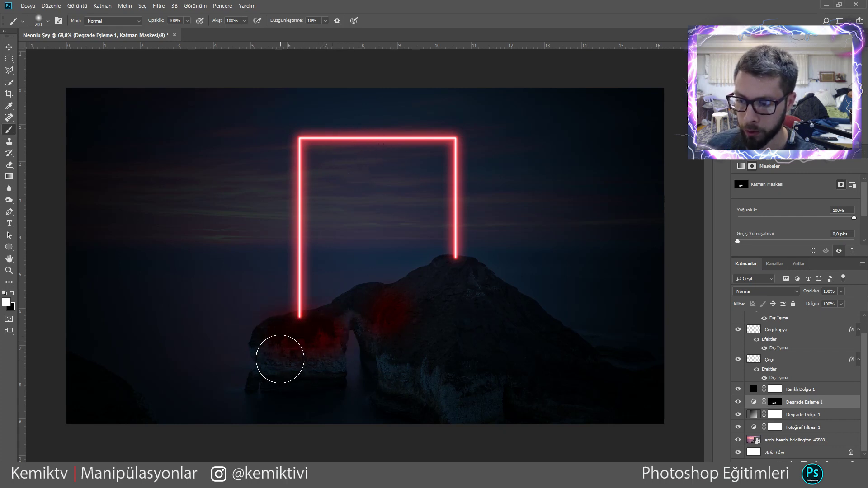
pyautogui.moveTo(279, 343); pyautogui.dragTo(274, 340)
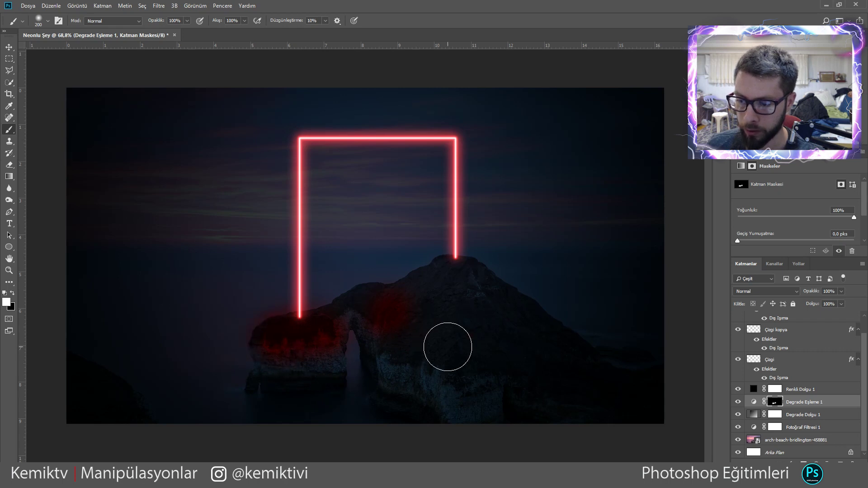
pyautogui.click(410, 302)
pyautogui.moveTo(454, 291); pyautogui.dragTo(471, 285)
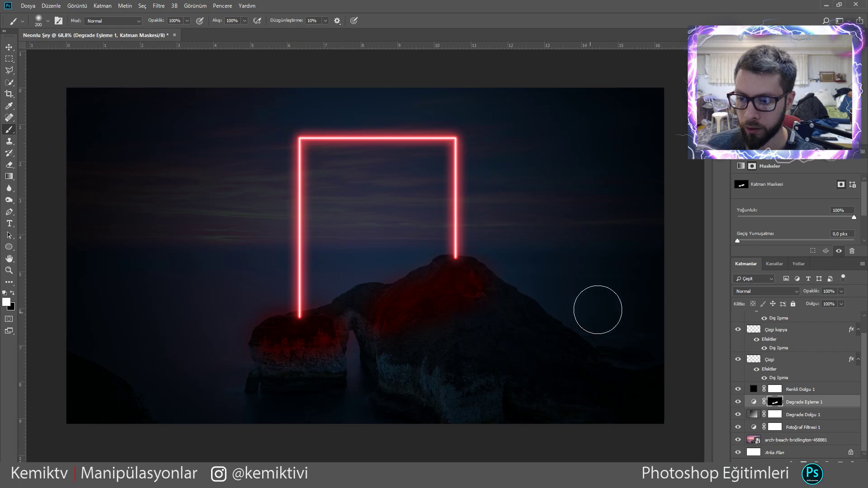
# Step: Add glow at the arch base and a faint reflection below it, briefly previewing the mask
pyautogui.moveTo(360, 406); pyautogui.dragTo(359, 390)
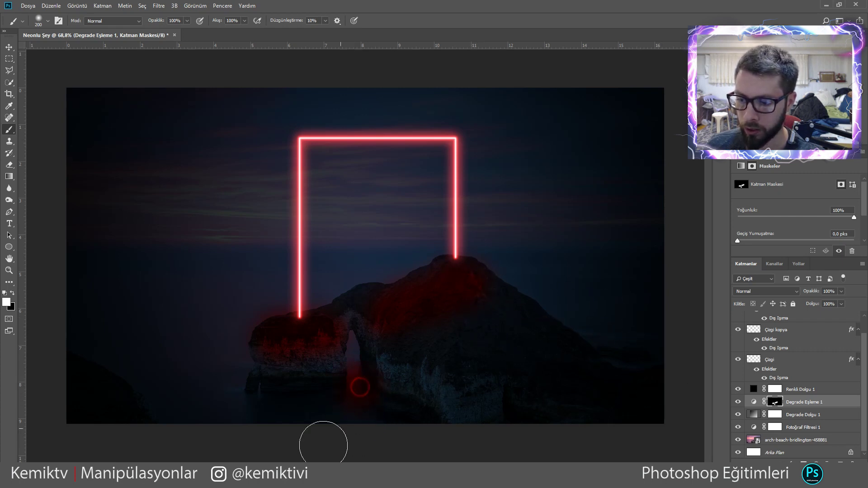
pyautogui.click(294, 409)
pyautogui.press('\\')
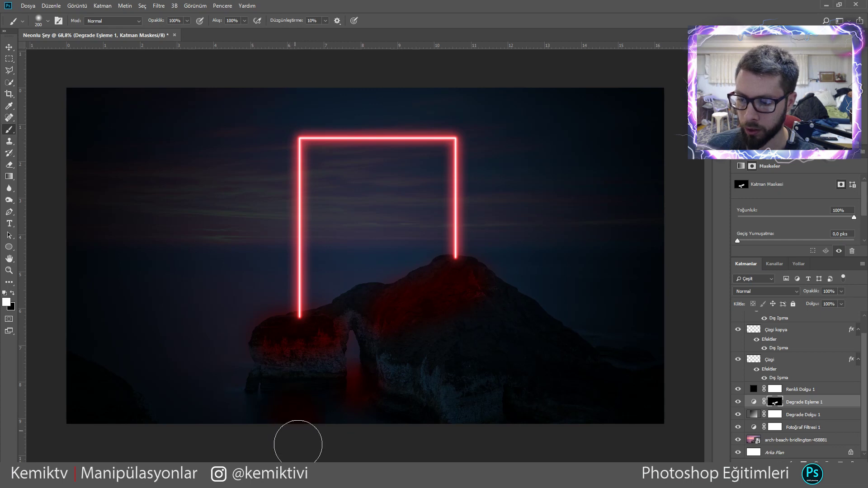
pyautogui.press('\\')
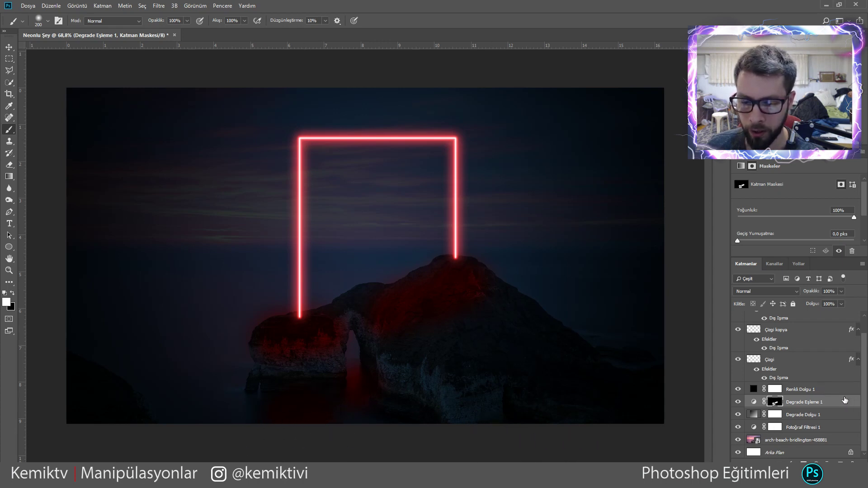
# Step: Switch the Degrade Eşleme 1 gradient map's blend mode to Ekran (Screen)
pyautogui.click(825, 392)
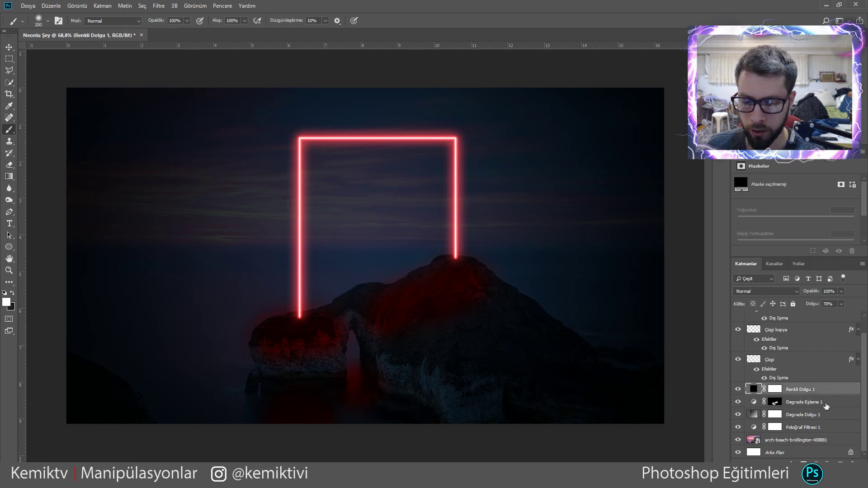
pyautogui.click(753, 402)
pyautogui.click(771, 292)
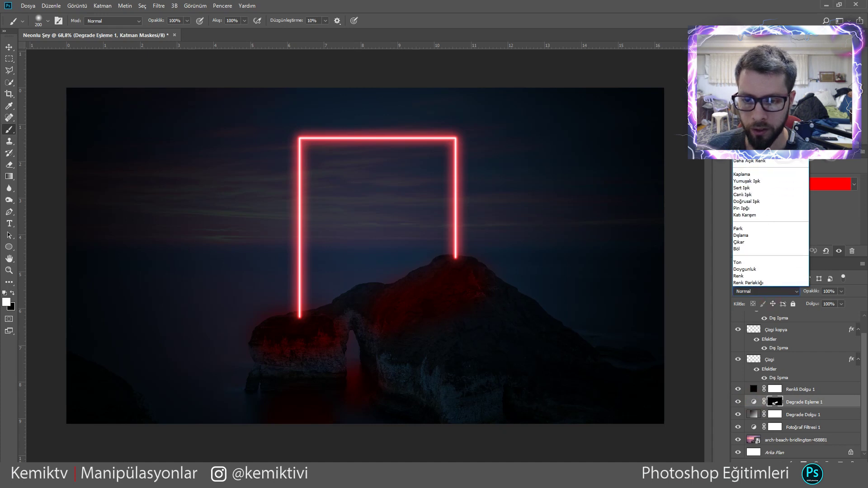
pyautogui.click(746, 140)
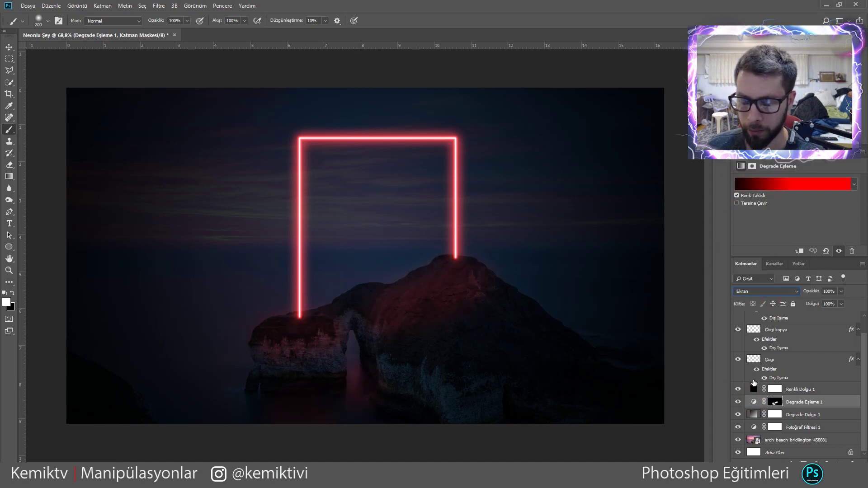
pyautogui.click(819, 392)
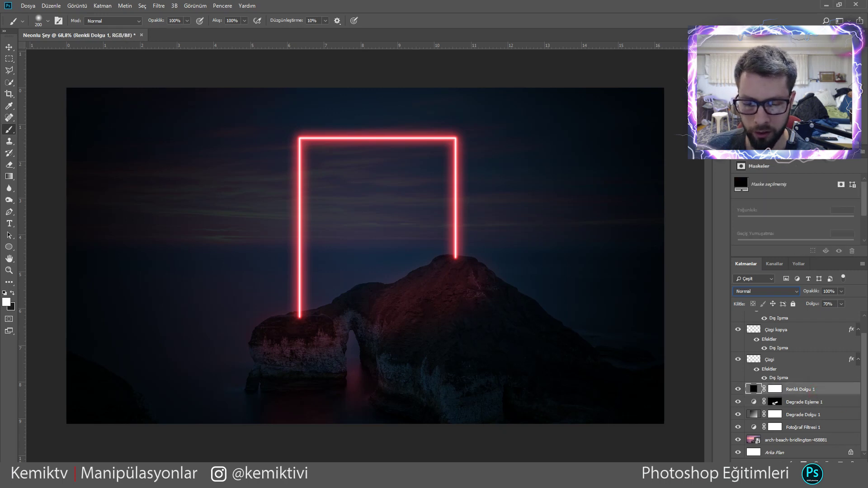
pyautogui.click(815, 462)
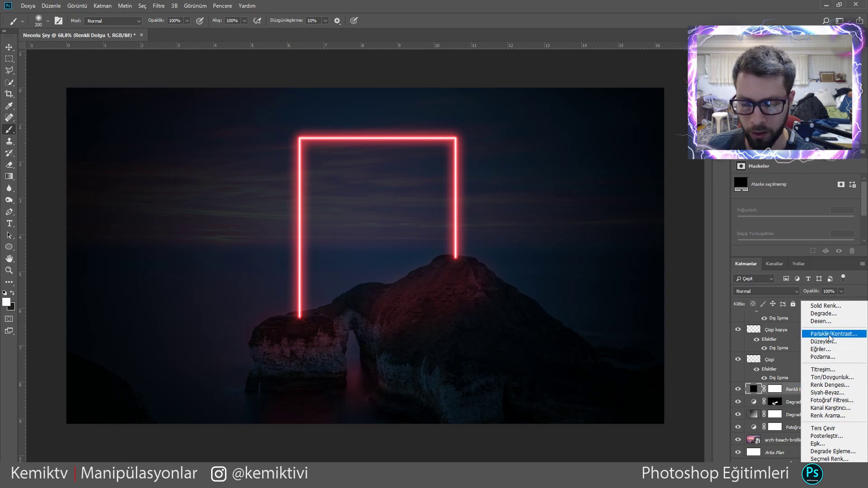
# Step: Add a Parlaklık/Kontrast layer above the arch photo with Parlaklık set to 150
pyautogui.click(829, 335)
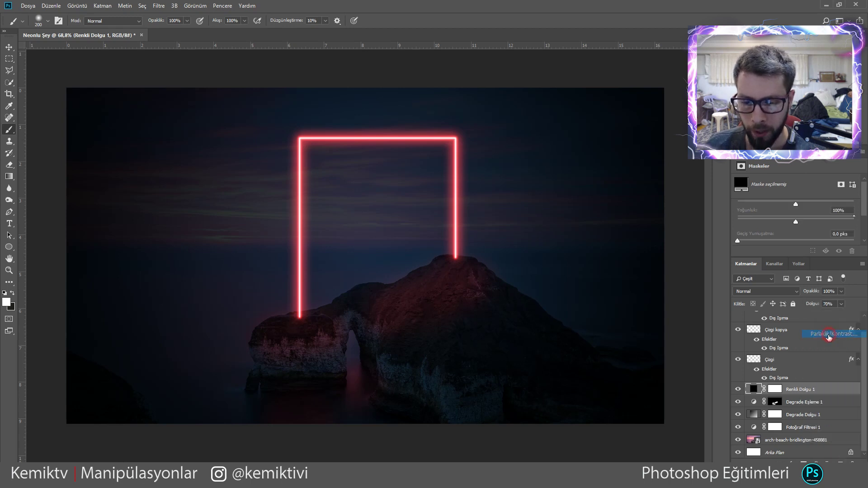
pyautogui.moveTo(797, 393); pyautogui.dragTo(791, 445)
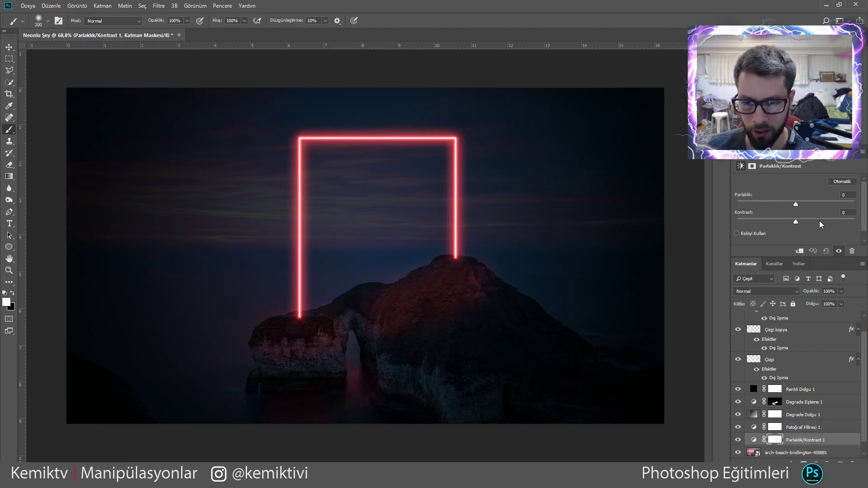
pyautogui.moveTo(796, 204); pyautogui.dragTo(854, 204)
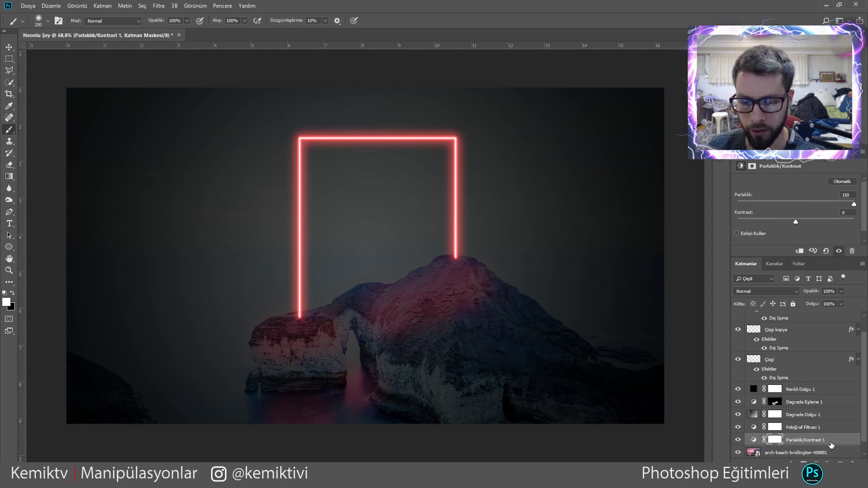
pyautogui.click(774, 442)
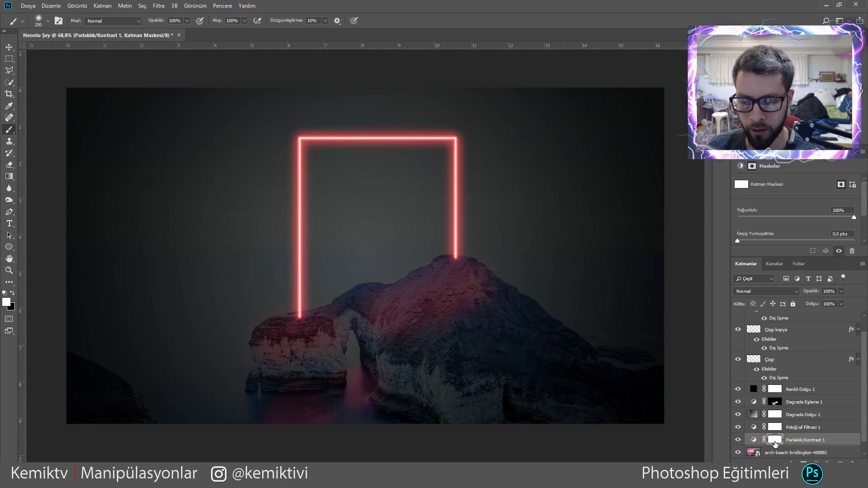
pyautogui.click(77, 6)
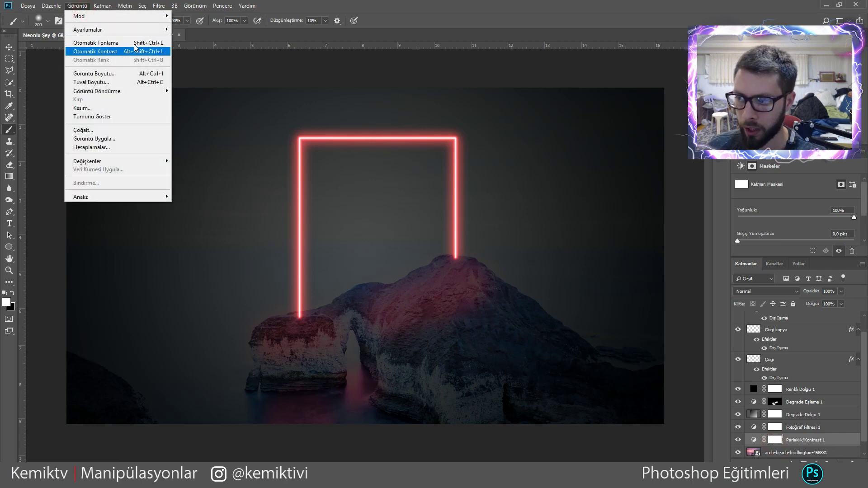
# Step: Invert the Parlaklık/Kontrast mask to black, undoing two test reveal strokes
pyautogui.click(213, 134)
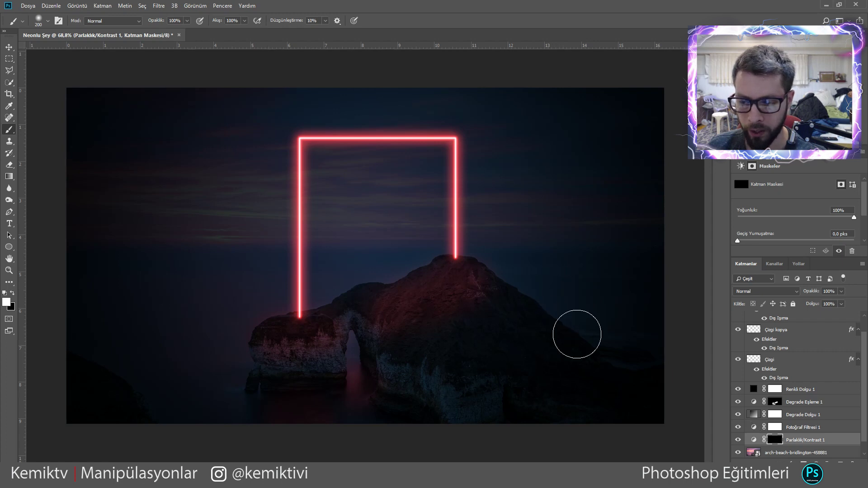
pyautogui.moveTo(449, 285); pyautogui.dragTo(281, 339)
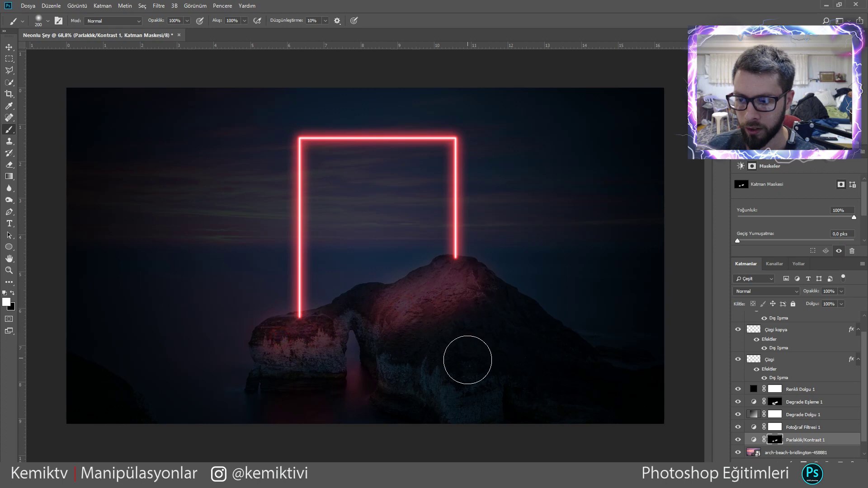
pyautogui.moveTo(366, 387); pyautogui.dragTo(373, 385)
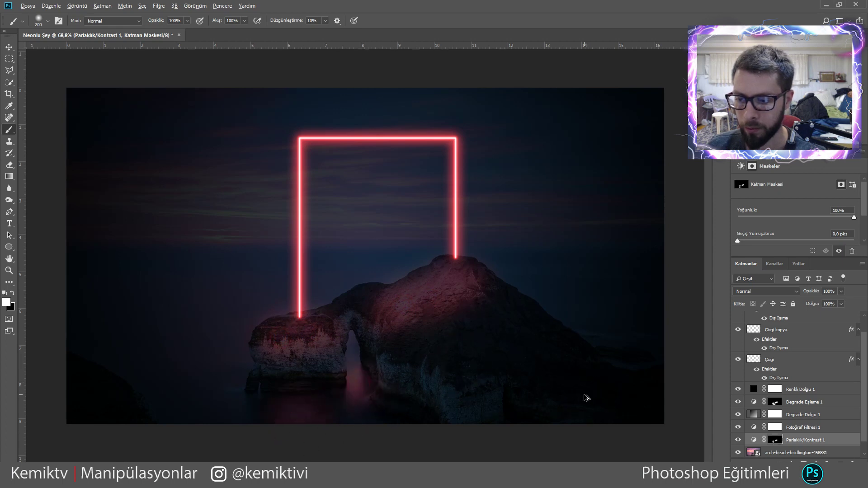
pyautogui.hotkey('ctrl', 'z')
pyautogui.hotkey('ctrl', 'z')
pyautogui.hotkey('ctrl', 'z')
pyautogui.hotkey('ctrl', 'z')
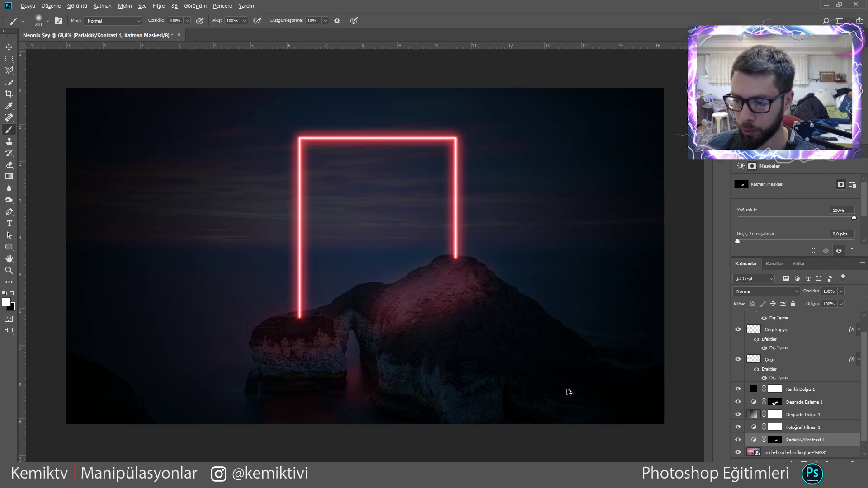
pyautogui.hotkey('ctrl', 'z')
pyautogui.hotkey('ctrl', 'z')
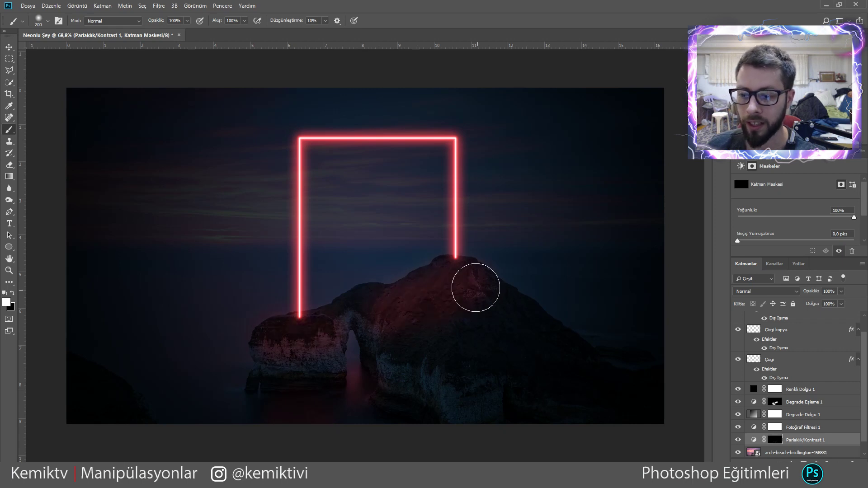
# Step: Set the brush size to 100 px and undo a test stroke on the central rock
pyautogui.rightClick(445, 265)
pyautogui.moveTo(511, 286); pyautogui.dragTo(523, 286)
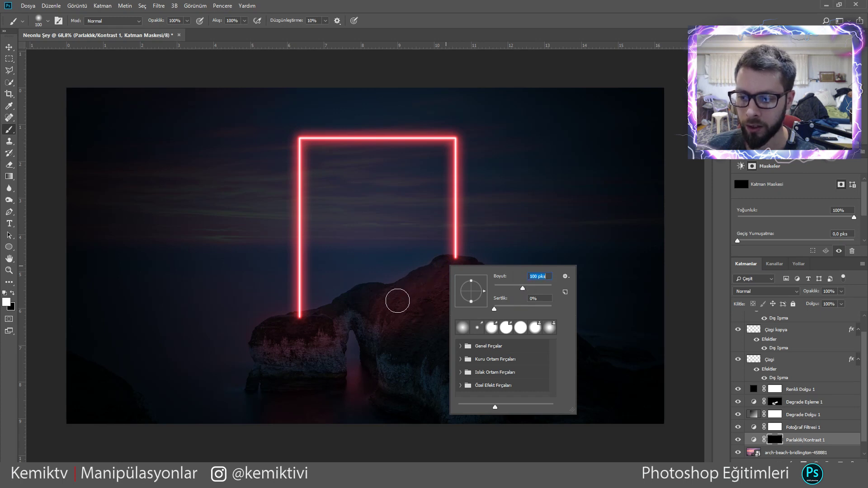
pyautogui.click(499, 23)
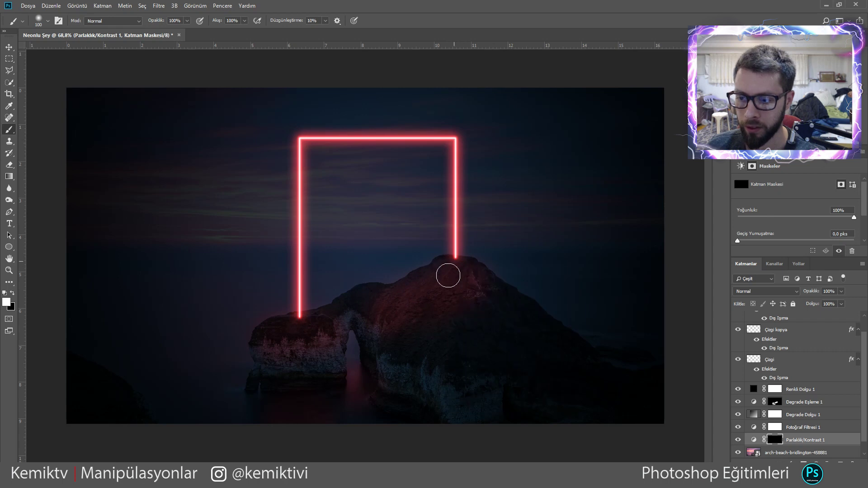
pyautogui.click(449, 267)
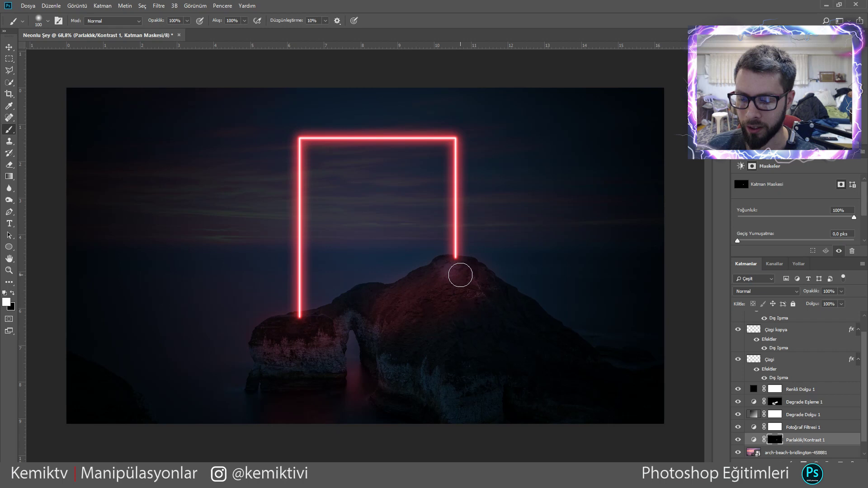
pyautogui.hotkey('ctrl', 'z')
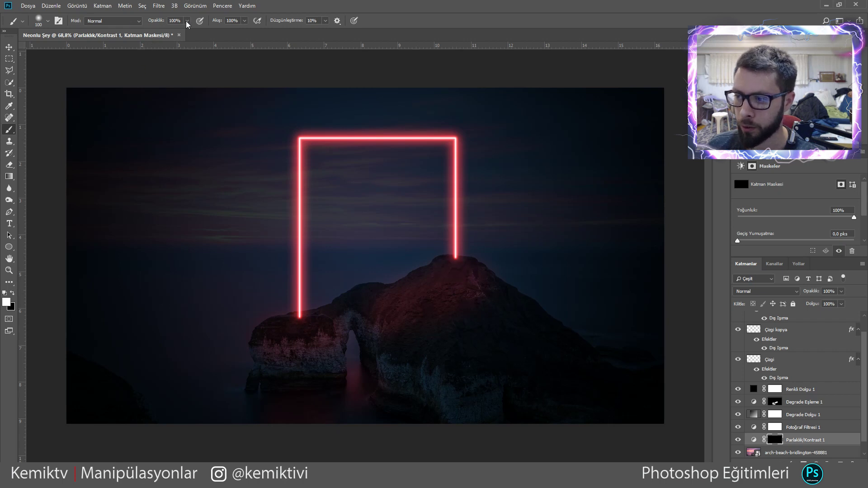
# Step: Lower brush opacity and softly reveal brightening on the central, left and lower rocks
pyautogui.moveTo(177, 31); pyautogui.dragTo(161, 34)
pyautogui.click(450, 273)
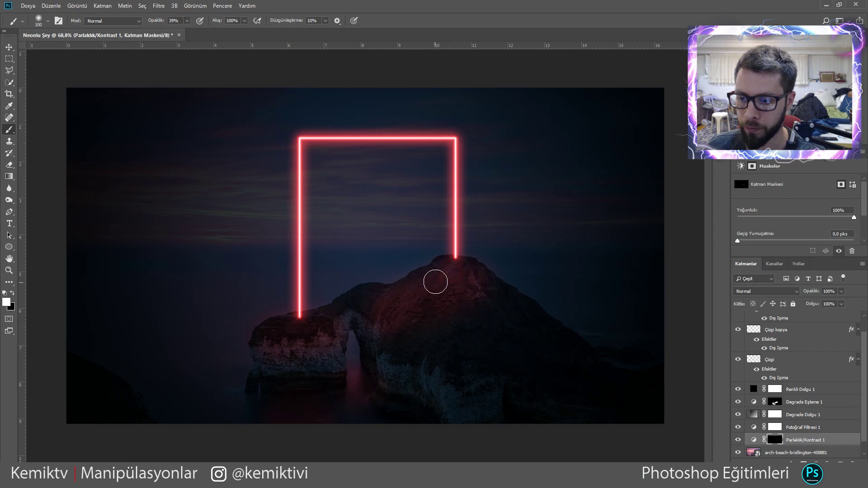
pyautogui.moveTo(427, 286); pyautogui.dragTo(327, 364)
pyautogui.moveTo(303, 327); pyautogui.dragTo(285, 324)
pyautogui.click(307, 316)
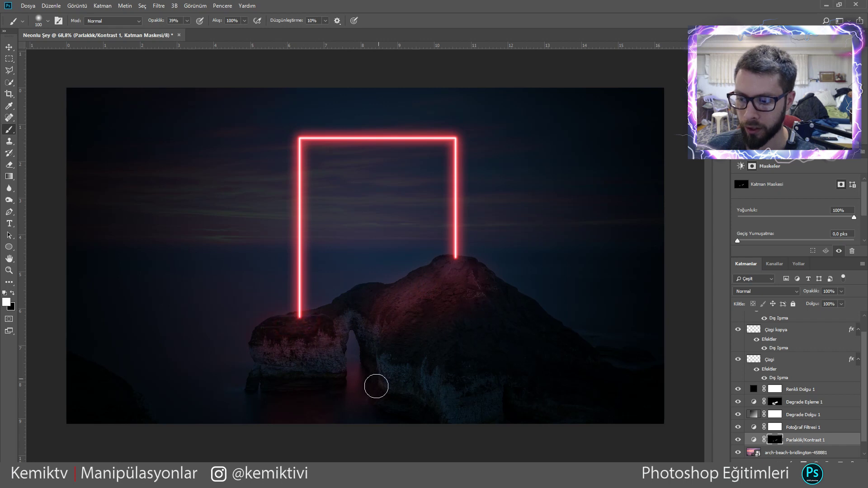
pyautogui.click(297, 411)
pyautogui.click(297, 405)
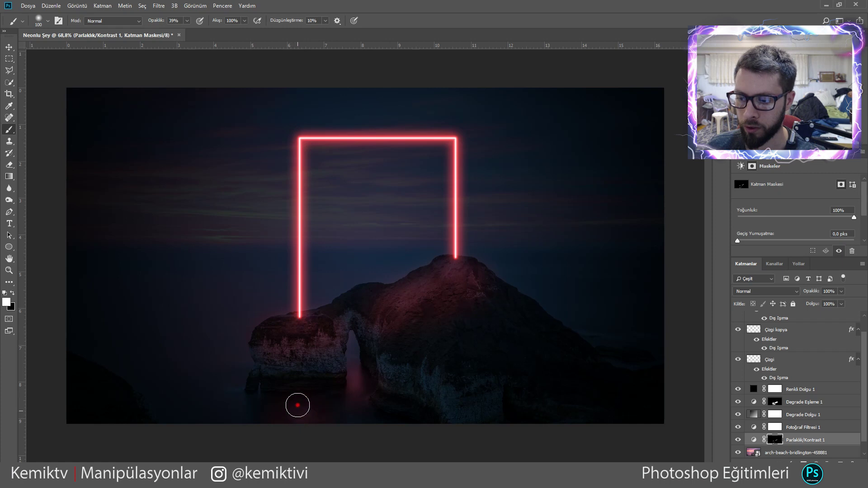
pyautogui.click(294, 402)
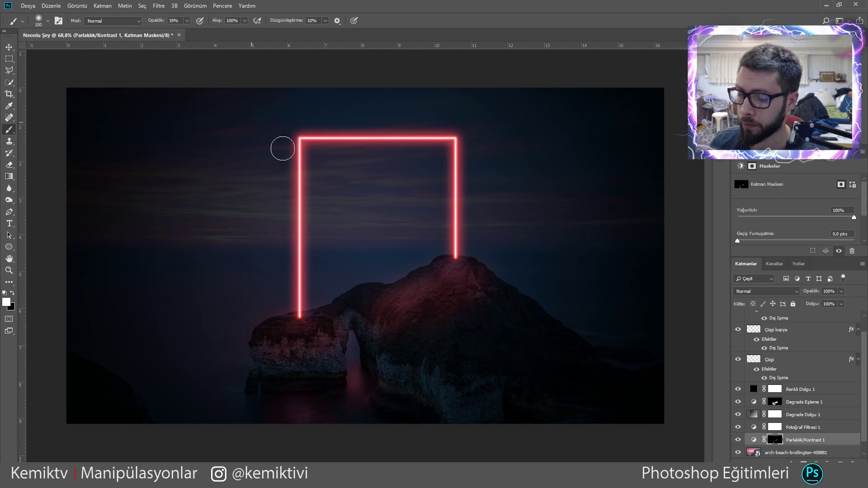
# Step: Enlarge the brush to 200 px and duplicate Çizgi kopya into Çizgi kopya 2
pyautogui.rightClick(231, 174)
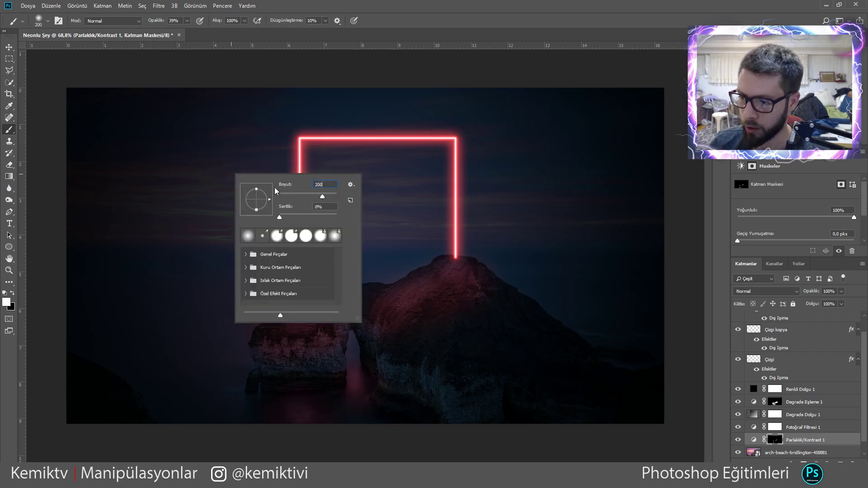
pyautogui.click(407, 20)
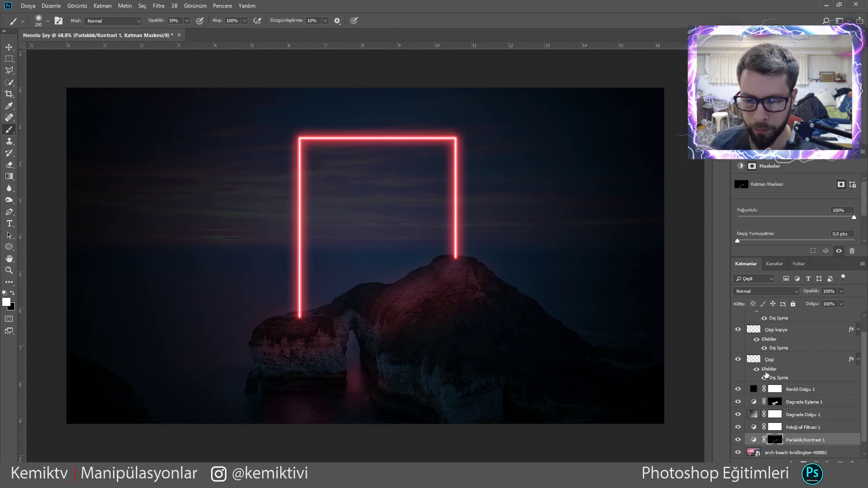
pyautogui.click(783, 332)
pyautogui.hotkey('ctrl', 'j')
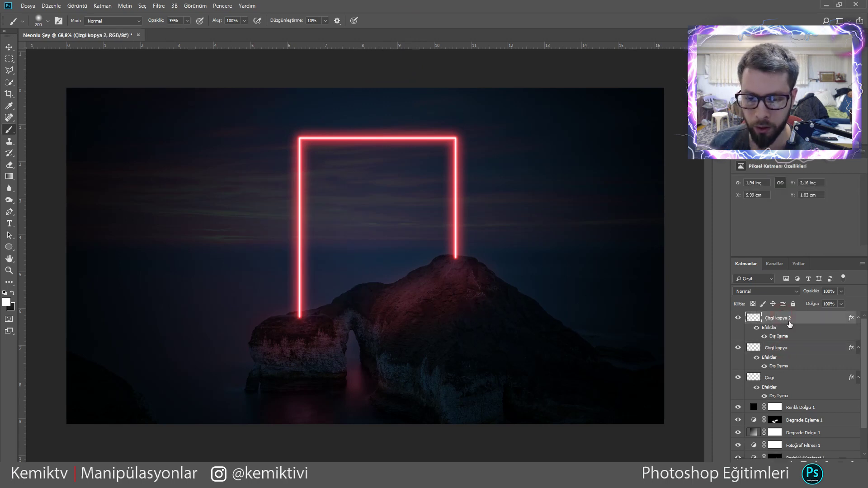
# Step: Create a new layer named Ayak and set the foreground colour to #ff0000
pyautogui.click(838, 460)
pyautogui.write('Ayak')
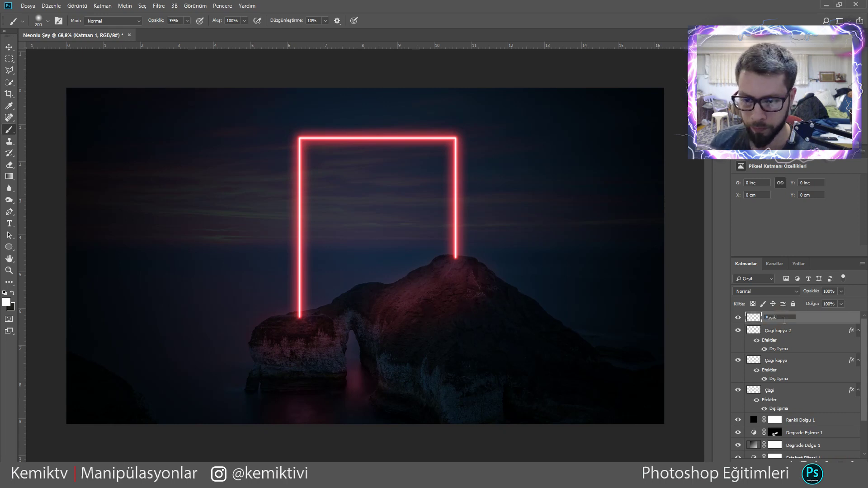
pyautogui.click(823, 340)
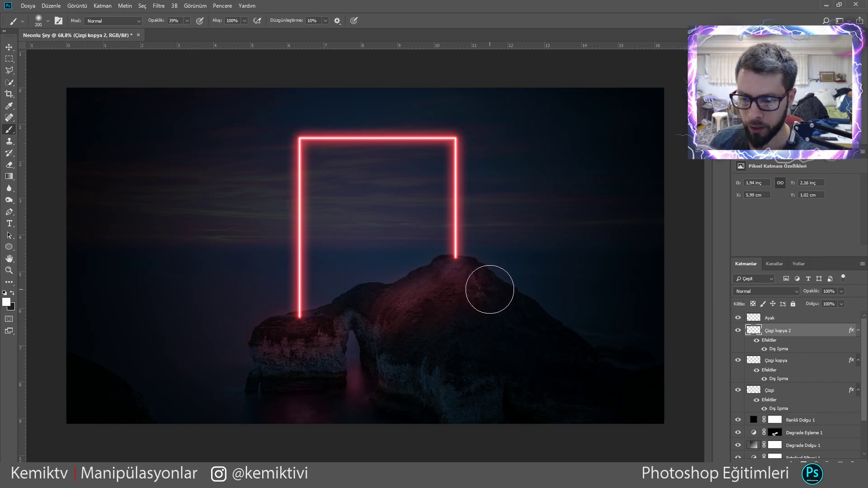
pyautogui.click(757, 316)
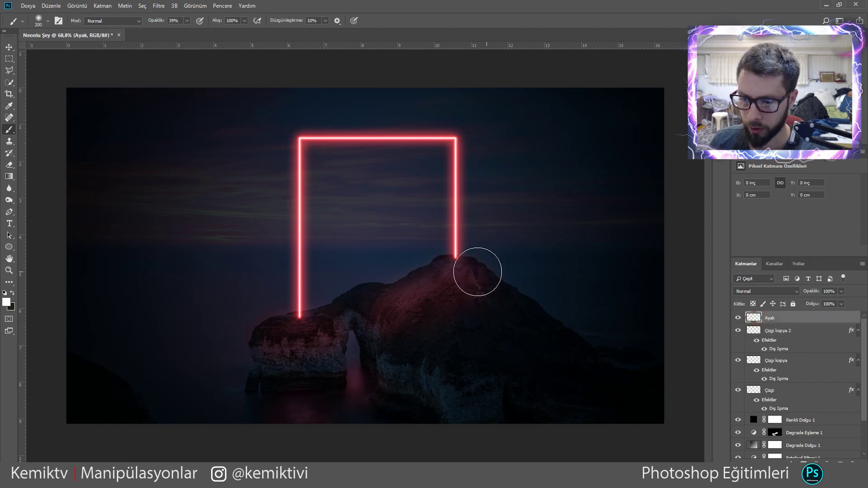
pyautogui.click(5, 303)
pyautogui.moveTo(625, 220); pyautogui.dragTo(738, 170)
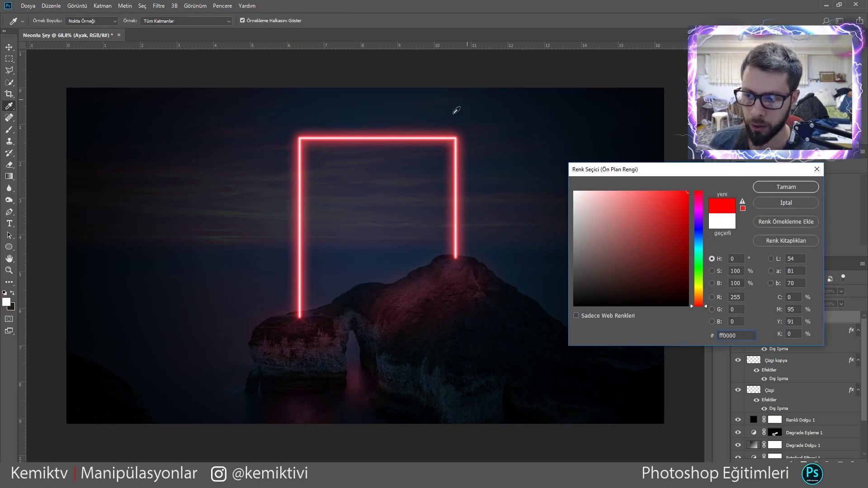
pyautogui.click(782, 189)
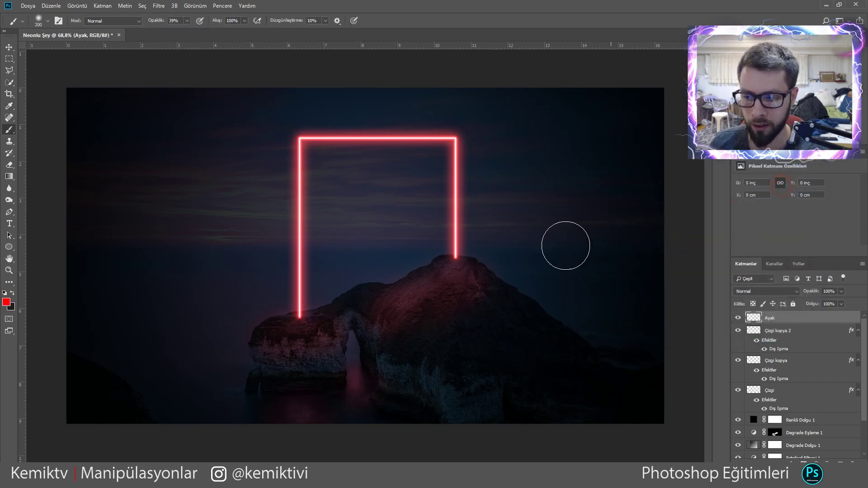
# Step: Paint a soft red dot at 100% opacity and move it to the right beam's base
pyautogui.click(518, 226)
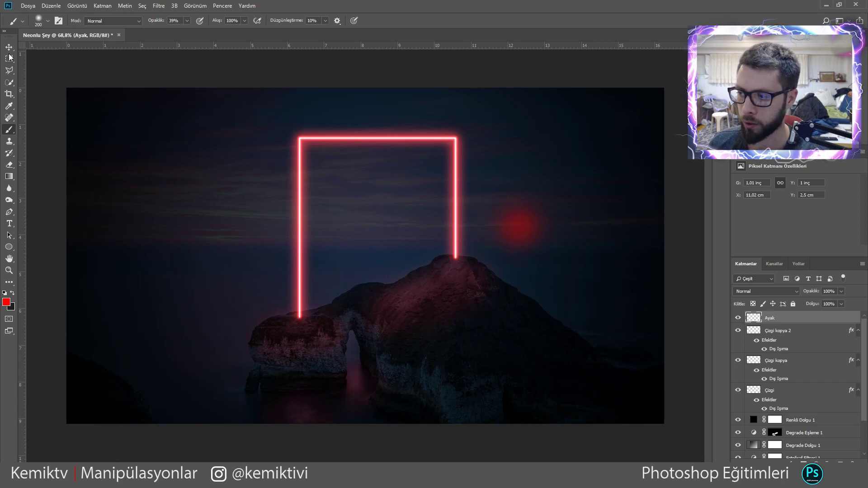
pyautogui.hotkey('ctrl', 'z')
pyautogui.click(187, 21)
pyautogui.click(556, 205)
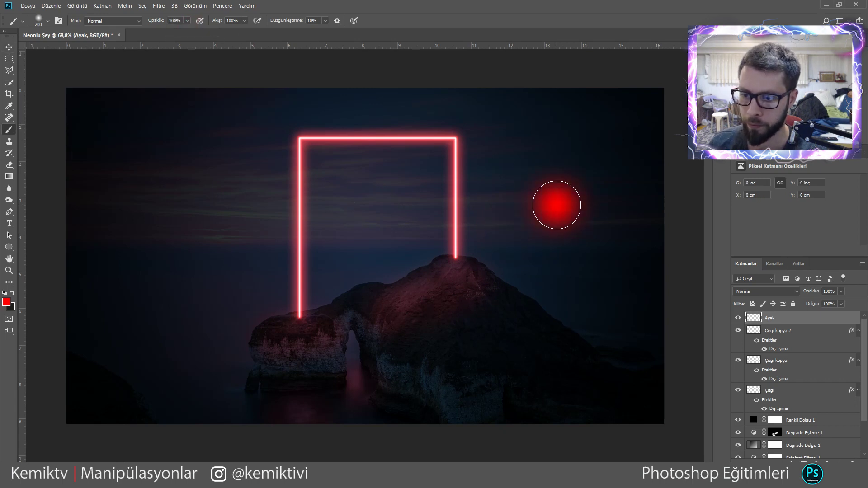
pyautogui.press('v')
pyautogui.rightClick(545, 293)
pyautogui.moveTo(556, 225); pyautogui.dragTo(456, 293)
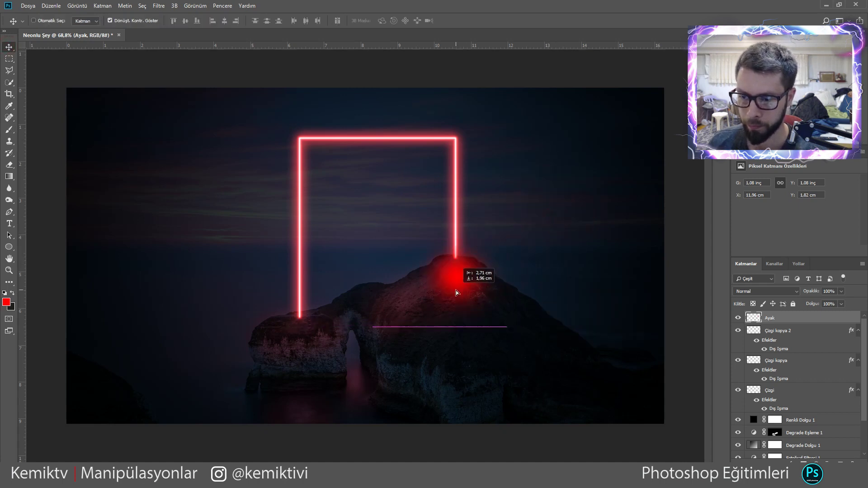
# Step: Squash the Ayak glow into a small ellipse and Alt-copy it to the left beam's base
pyautogui.scroll(3, 457, 285)
pyautogui.moveTo(479, 174)
pyautogui.mouseDown()
pyautogui.moveTo(480, 309)
pyautogui.moveTo(490, 218)
pyautogui.mouseUp()
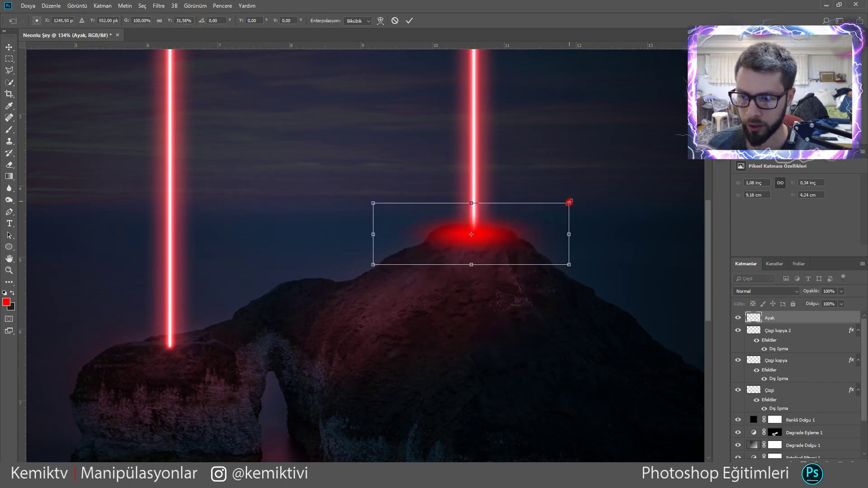
pyautogui.moveTo(569, 202); pyautogui.dragTo(533, 214)
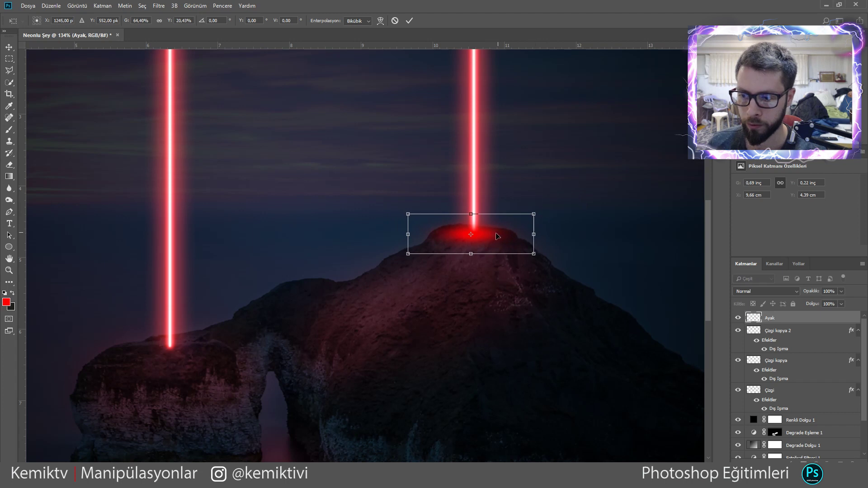
pyautogui.moveTo(492, 239); pyautogui.dragTo(495, 239)
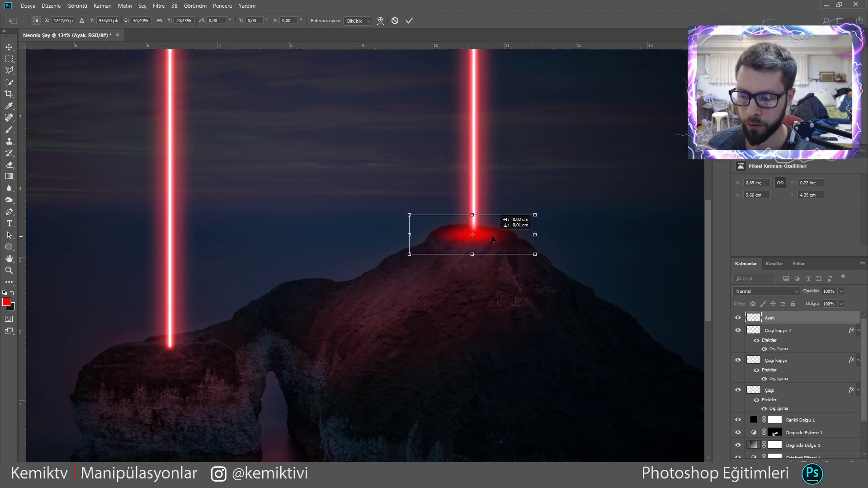
pyautogui.moveTo(472, 235); pyautogui.dragTo(466, 255)
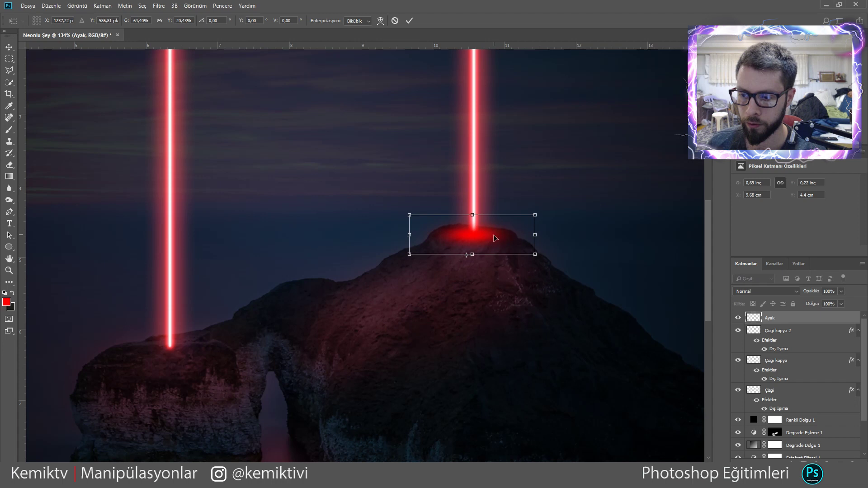
pyautogui.click(409, 21)
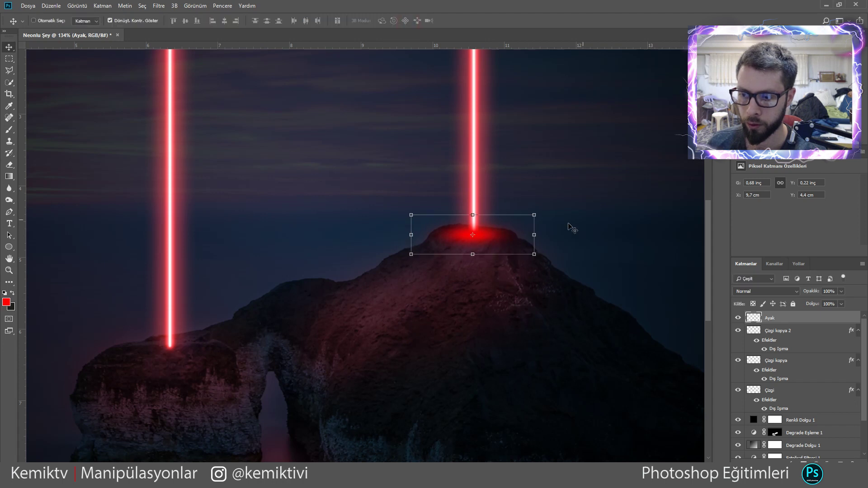
pyautogui.moveTo(487, 245); pyautogui.dragTo(195, 356)
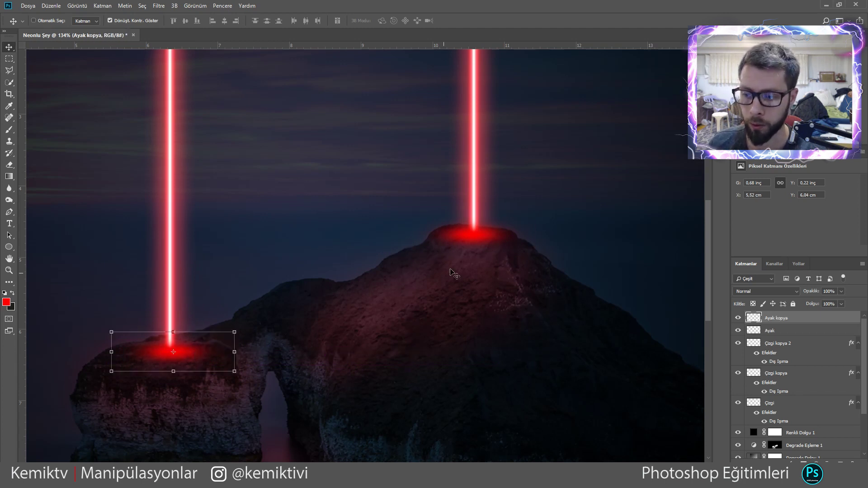
# Step: Set both Ayak glow layers to Ekran (Screen) blend with 80% fill
pyautogui.keyDown('shift'); pyautogui.click(791, 333); pyautogui.keyUp('shift')
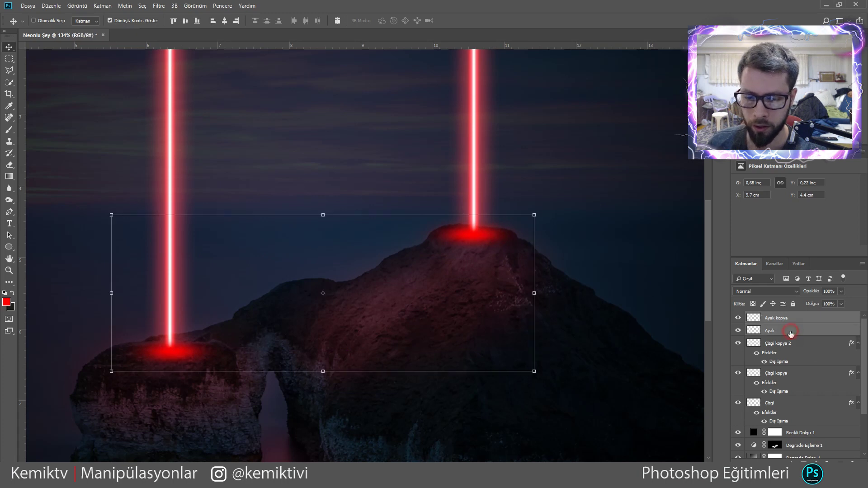
pyautogui.click(774, 293)
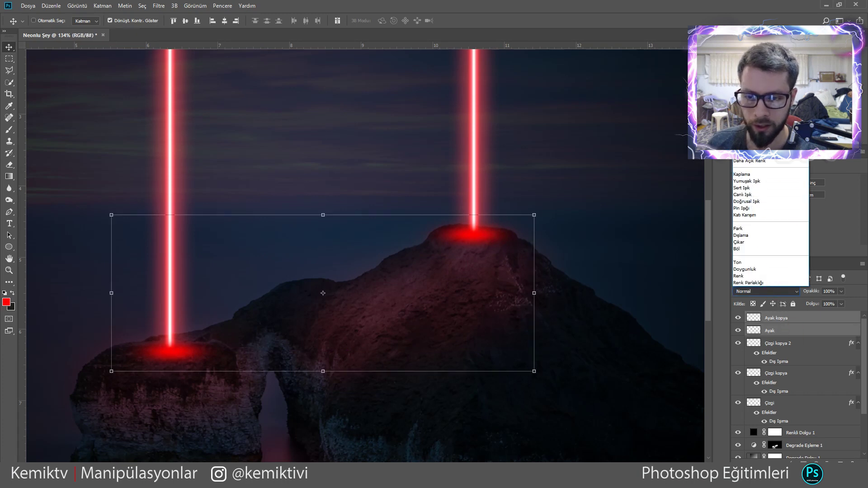
pyautogui.click(768, 207)
pyautogui.click(842, 306)
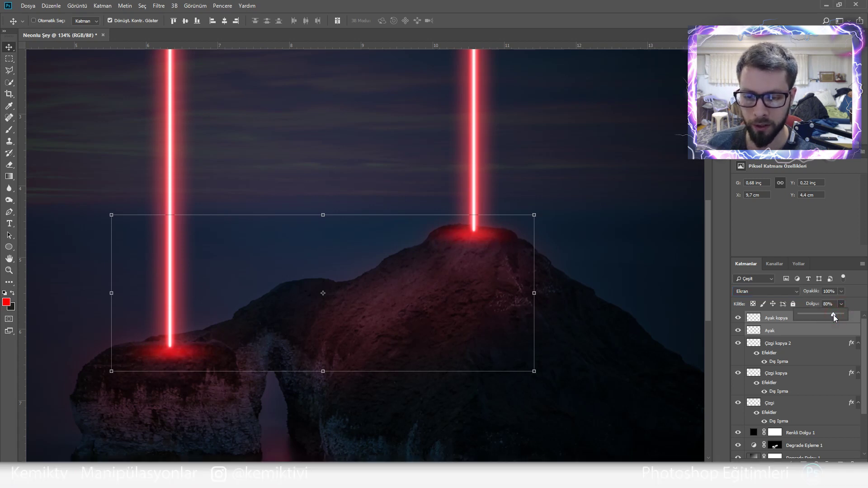
pyautogui.moveTo(834, 315); pyautogui.dragTo(834, 315)
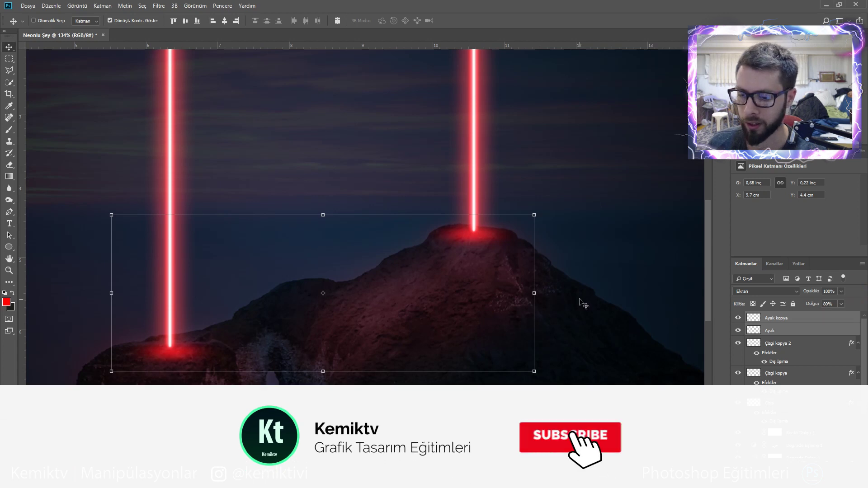
pyautogui.scroll(-3, 586, 297)
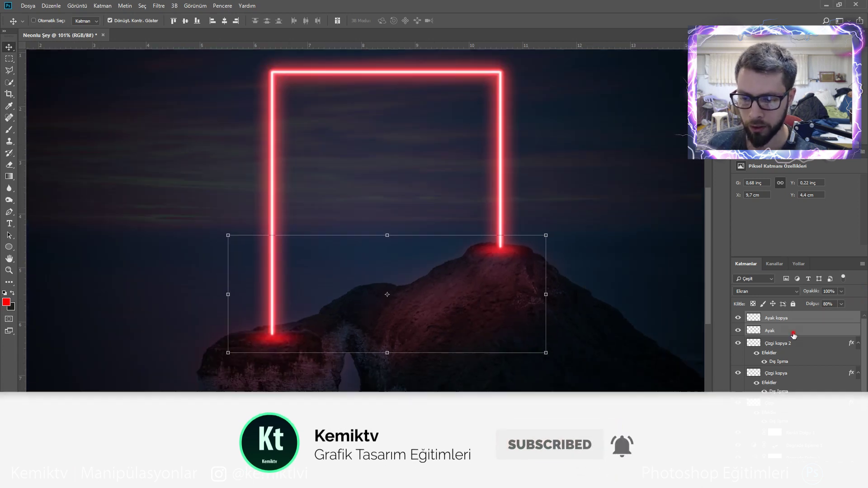
# Step: Enable Auto-Select and pick the Renkli Dolgu 1 layer by clicking the canvas
pyautogui.click(794, 330)
pyautogui.click(63, 22)
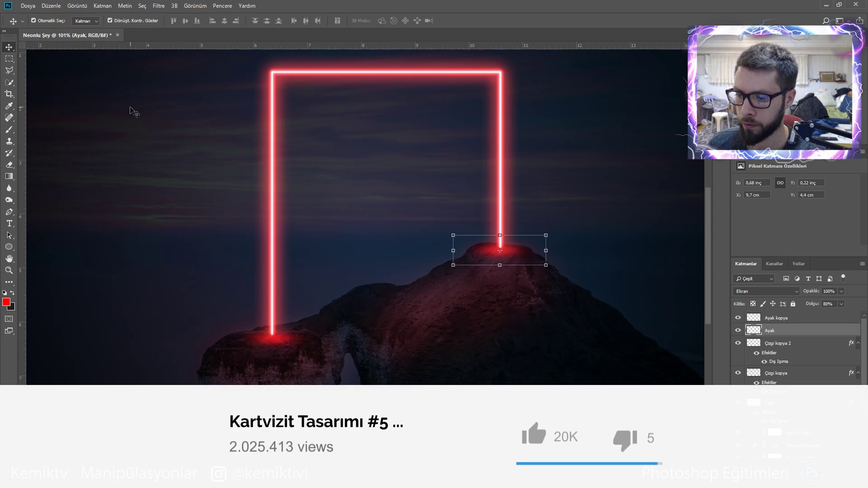
pyautogui.click(246, 213)
pyautogui.scroll(-2, 247, 214)
pyautogui.scroll(-1, 271, 224)
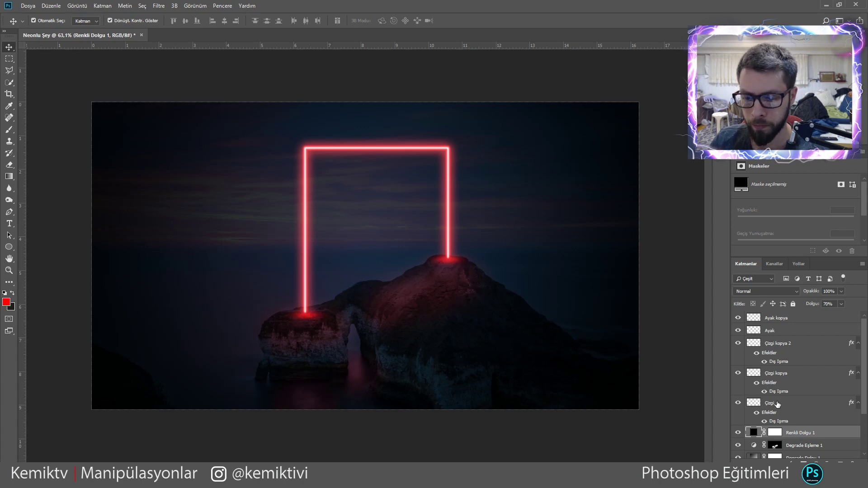
# Step: Place the galaxy-infinity-milky-way-110854 image into the composition, enlarged to cover the canvas
pyautogui.hotkey('alt', 'Tab')
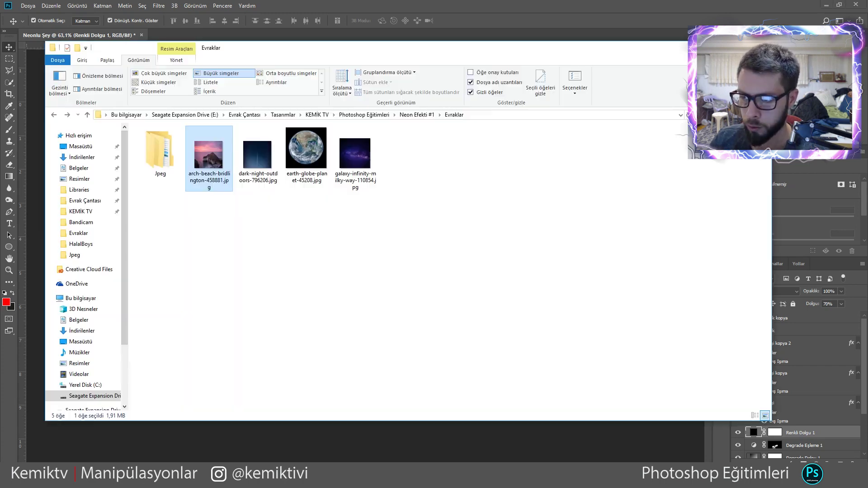
pyautogui.moveTo(346, 155); pyautogui.dragTo(282, 439)
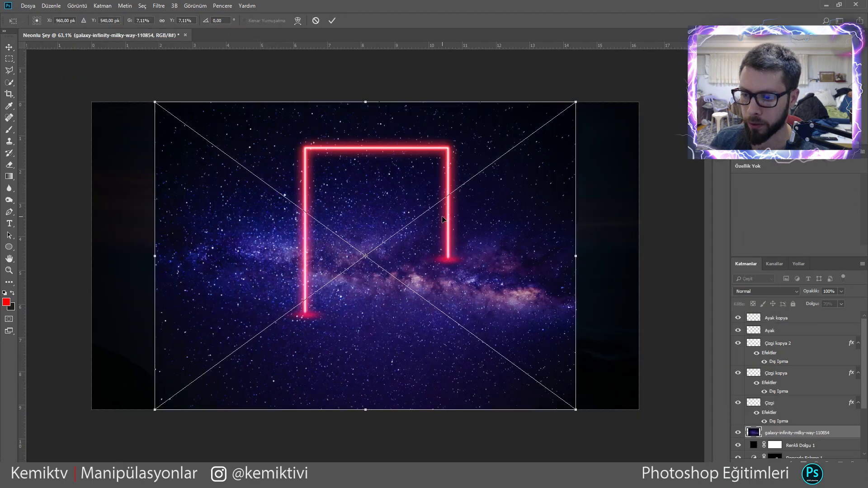
pyautogui.moveTo(578, 103); pyautogui.dragTo(676, 66)
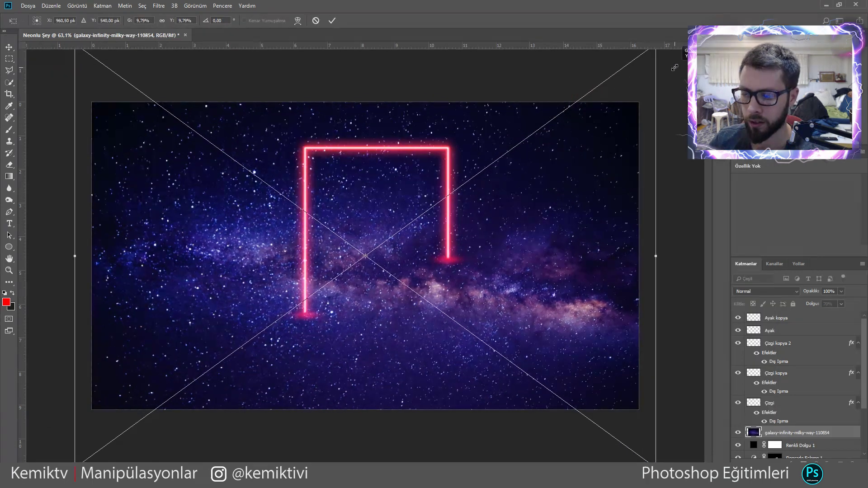
pyautogui.click(333, 21)
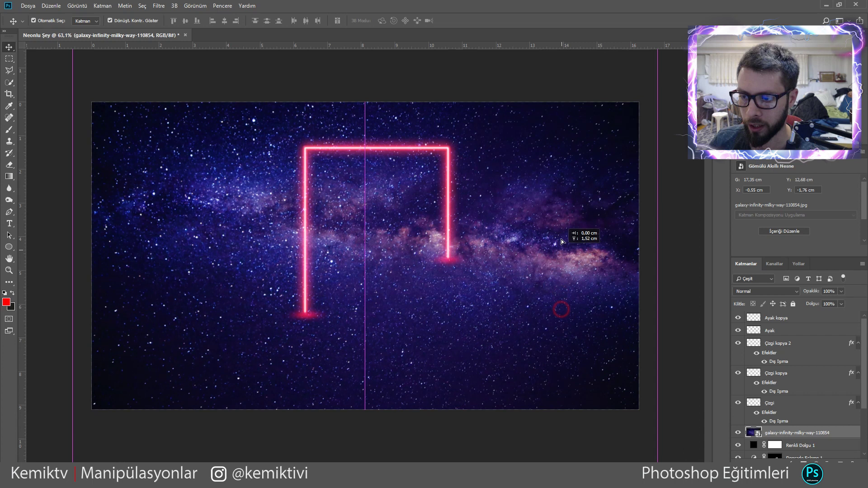
# Step: Move the galaxy image higher and shrink it slightly, committing the transform
pyautogui.moveTo(553, 336); pyautogui.dragTo(563, 248)
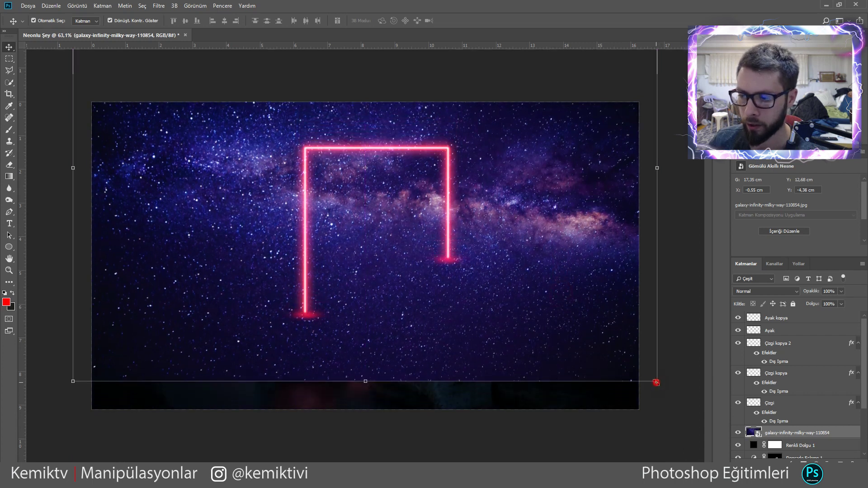
pyautogui.moveTo(656, 382); pyautogui.dragTo(642, 370)
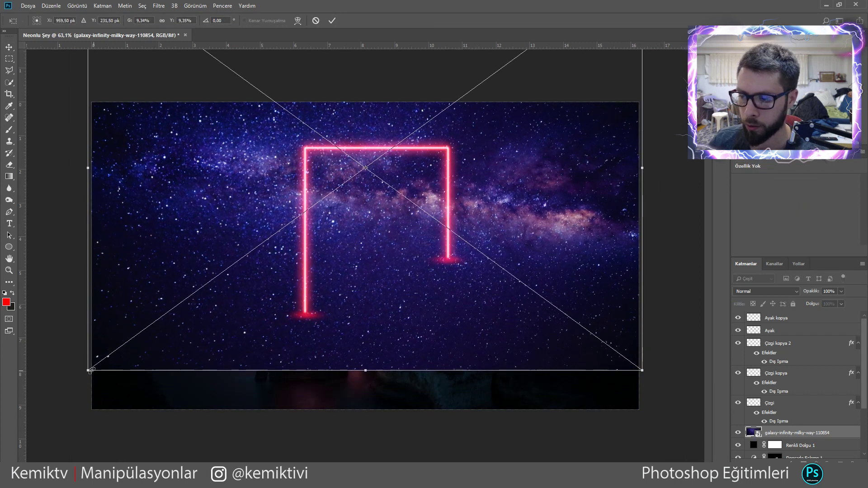
pyautogui.moveTo(90, 370); pyautogui.dragTo(92, 368)
pyautogui.click(332, 21)
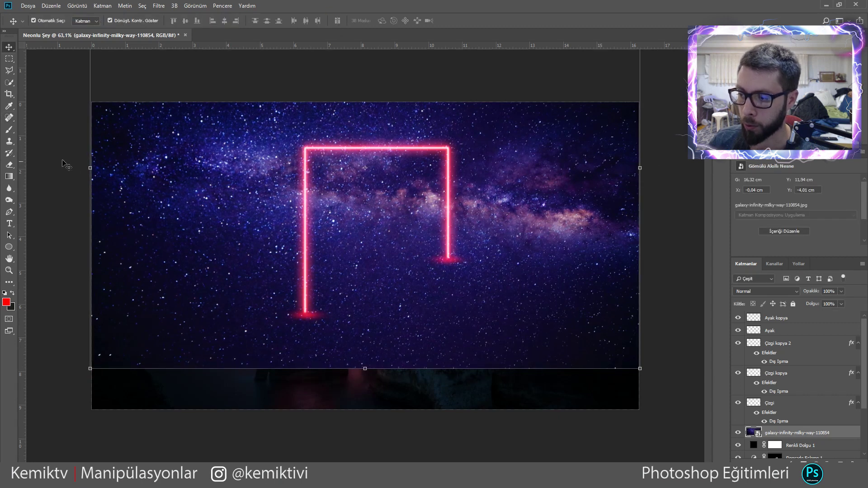
# Step: Mask the galaxy layer and erase its lower part with a 495-px brush to reveal the rock
pyautogui.click(9, 165)
pyautogui.rightClick(386, 267)
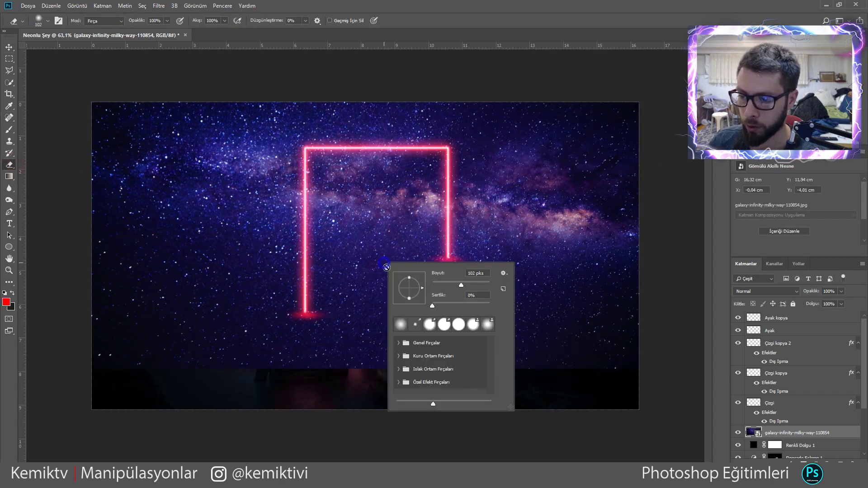
pyautogui.click(802, 433)
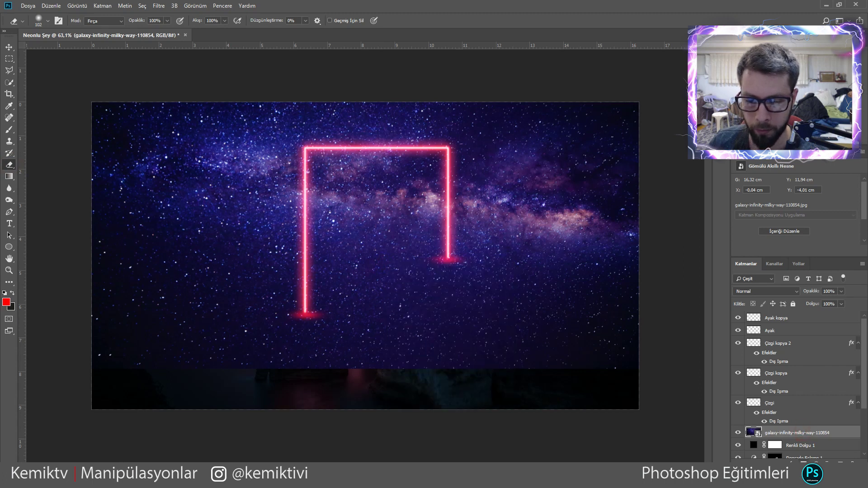
pyautogui.click(791, 468)
pyautogui.rightClick(611, 339)
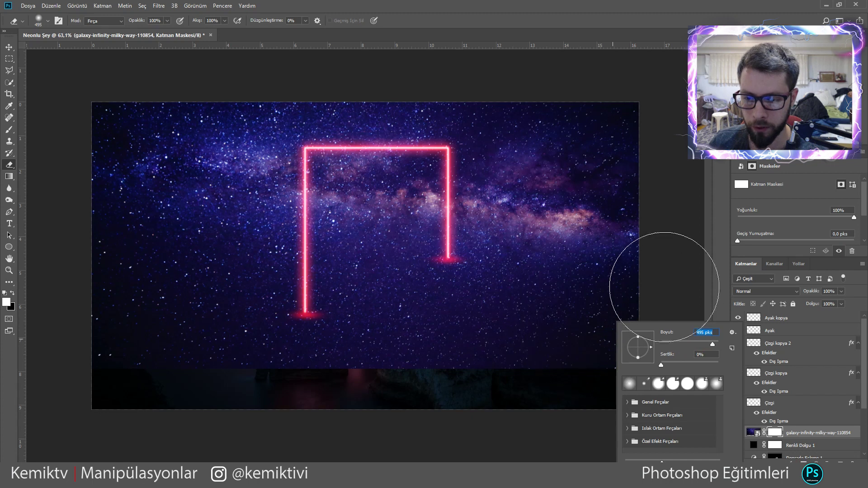
pyautogui.click(676, 297)
pyautogui.moveTo(667, 343)
pyautogui.mouseDown()
pyautogui.moveTo(394, 340)
pyautogui.moveTo(527, 313)
pyautogui.moveTo(457, 345)
pyautogui.moveTo(242, 350)
pyautogui.moveTo(120, 306)
pyautogui.moveTo(233, 324)
pyautogui.mouseUp()
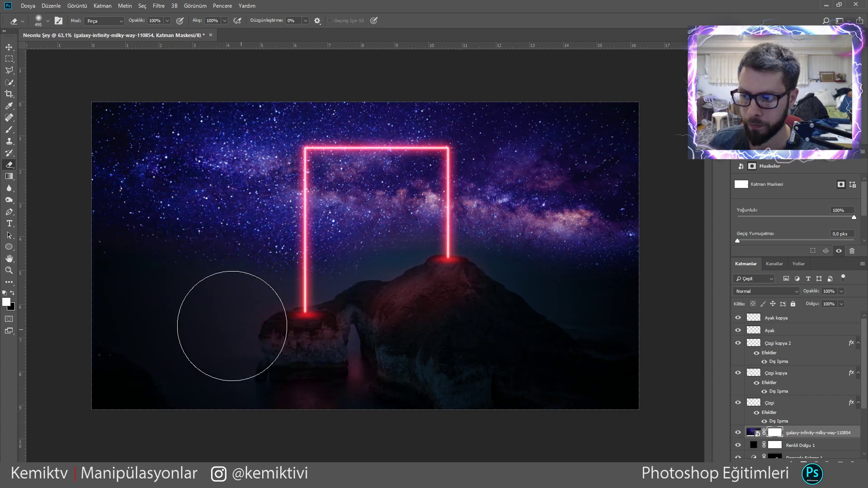
pyautogui.moveTo(399, 300); pyautogui.dragTo(481, 319)
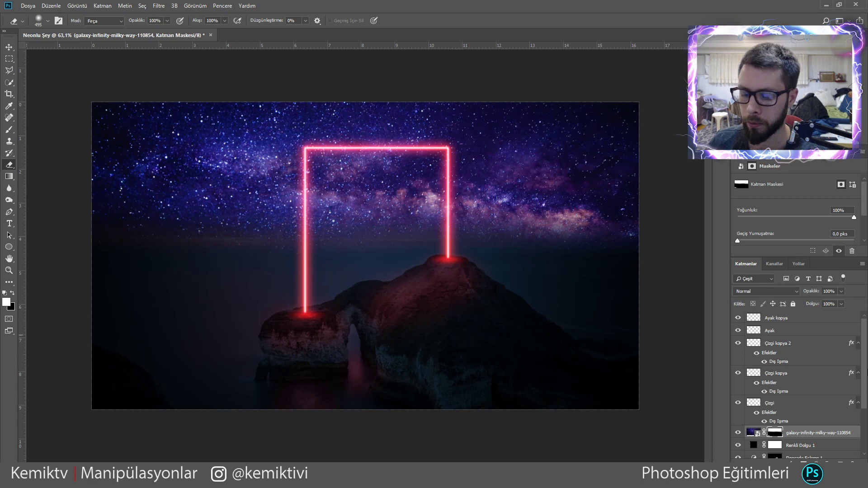
# Step: Try Multiply blending on the galaxy sky layer
pyautogui.click(772, 292)
pyautogui.scroll(-3, 771, 285)
pyautogui.scroll(-2, 771, 285)
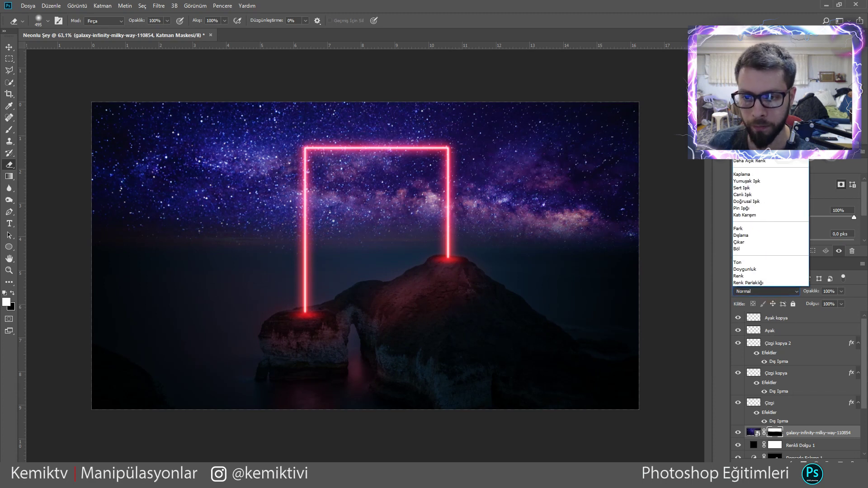
pyautogui.click(750, 99)
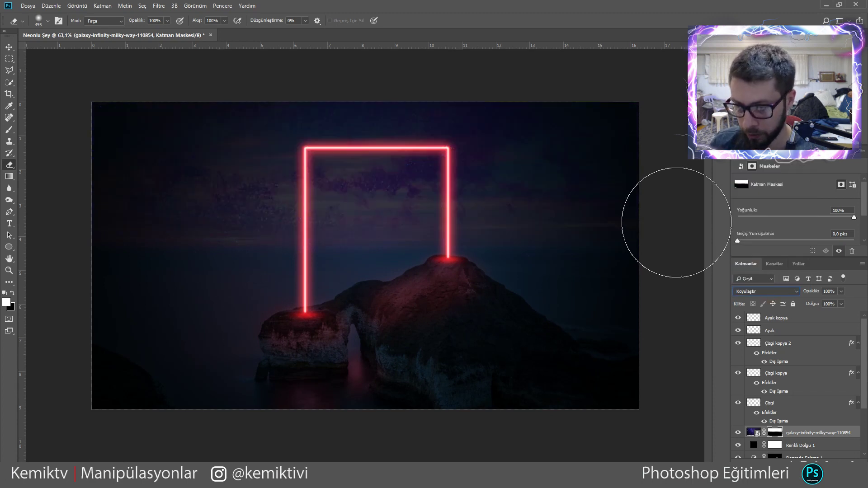
# Step: Compare other blend modes and settle the galaxy sky on Soft Light (Yumuşak Işık)
pyautogui.press('Down')
pyautogui.press('Down')
pyautogui.press('Down')
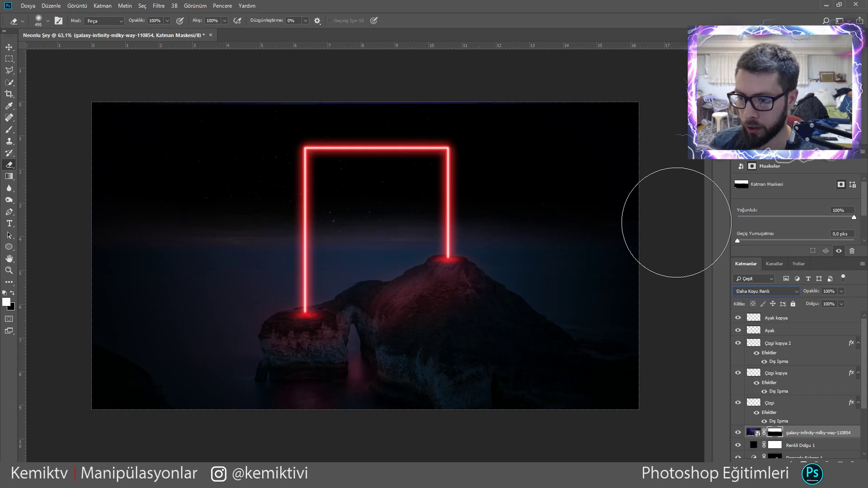
pyautogui.press('Down')
pyautogui.press('Down')
pyautogui.press('Down')
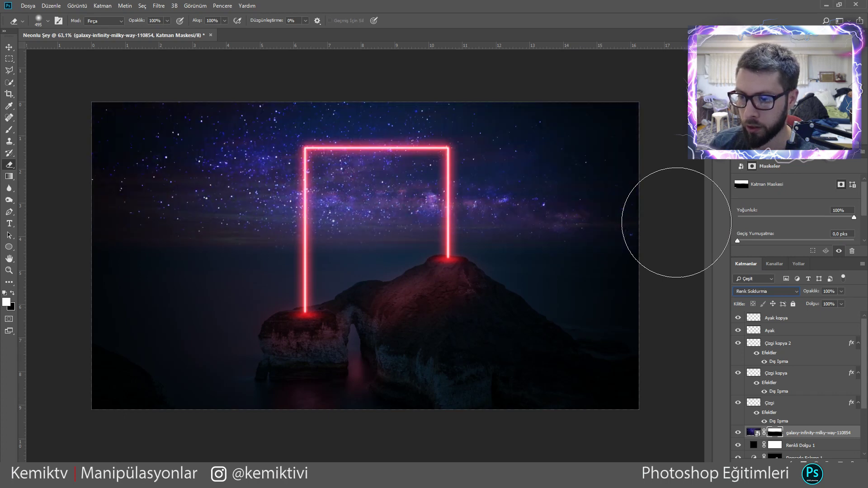
pyautogui.press('Down')
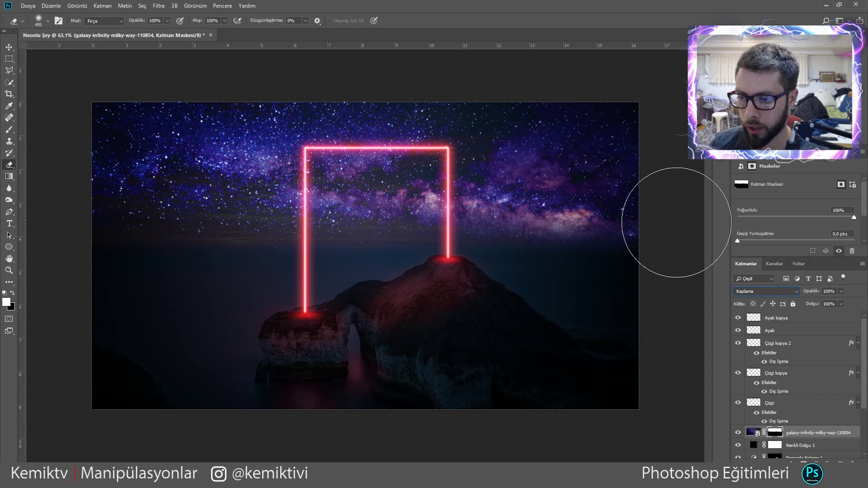
pyautogui.press('Down')
pyautogui.press('Down')
pyautogui.press('Down')
pyautogui.press('Down')
pyautogui.press('Down')
pyautogui.press('Down')
pyautogui.press('Down')
pyautogui.press('Down')
pyautogui.press('Up')
pyautogui.press('Up')
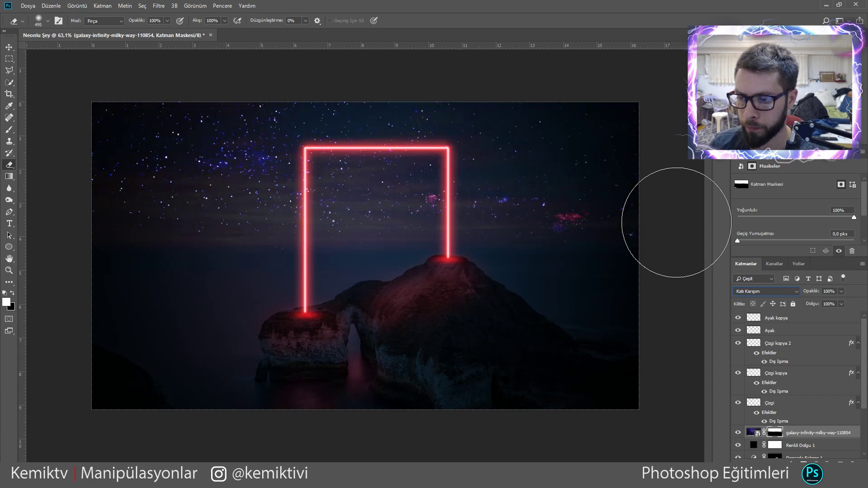
pyautogui.press('Down')
pyautogui.press('Down')
pyautogui.press('Down')
pyautogui.press('Down')
pyautogui.press('Down')
pyautogui.press('Down')
pyautogui.press('Down')
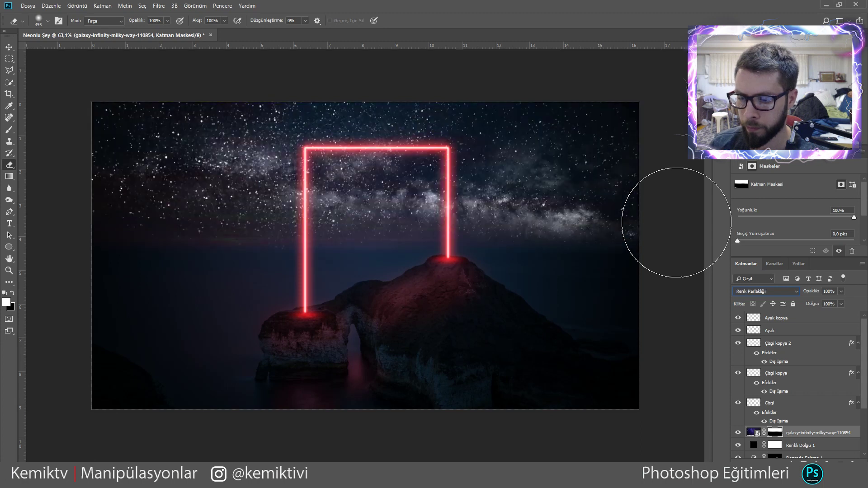
pyautogui.press('Up')
pyautogui.press('Up')
pyautogui.press('Up')
pyautogui.press('Up')
pyautogui.press('Up')
pyautogui.press('Up')
pyautogui.press('Up')
pyautogui.press('Up')
pyautogui.press('Down')
pyautogui.press('Down')
pyautogui.press('Down')
pyautogui.press('Down')
pyautogui.press('Down')
pyautogui.press('Down')
pyautogui.press('Down')
pyautogui.press('Down')
pyautogui.press('Down')
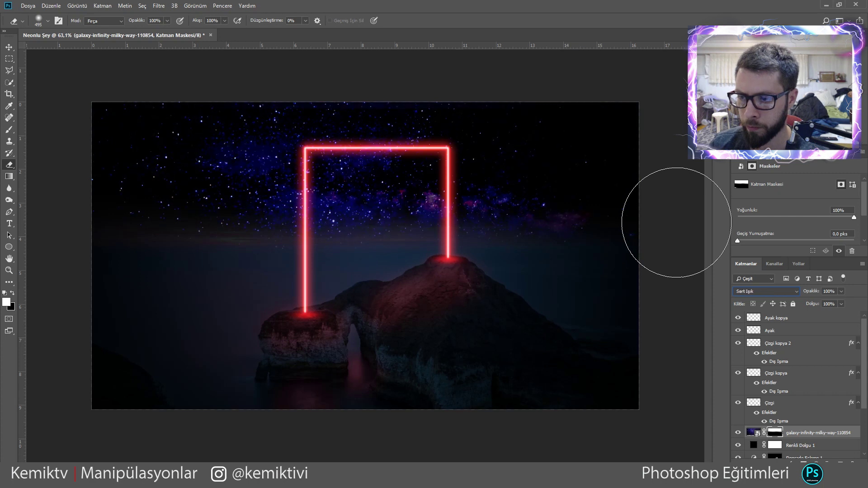
pyautogui.press('Up')
pyautogui.press('Up')
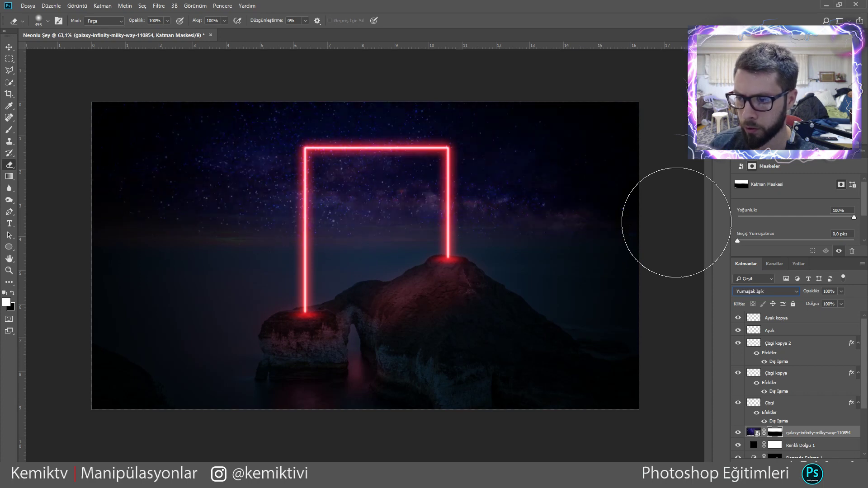
# Step: Lower the galaxy layer's fill to 30%
pyautogui.click(840, 307)
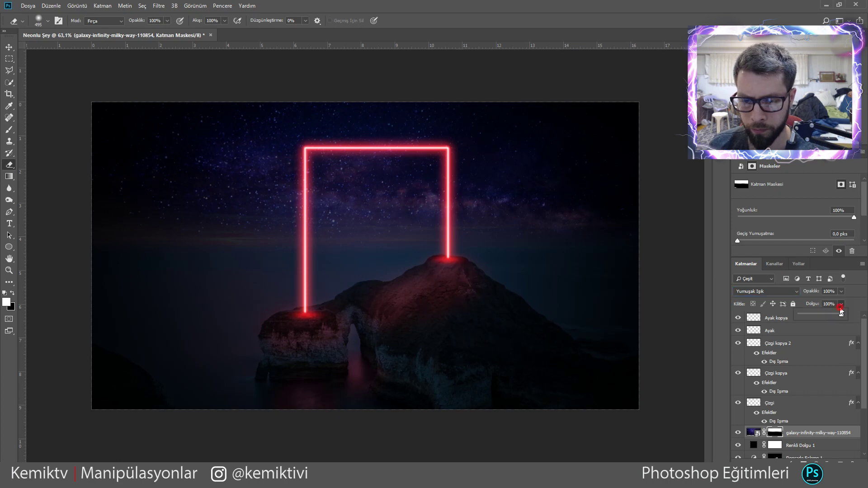
pyautogui.moveTo(840, 311); pyautogui.dragTo(820, 315)
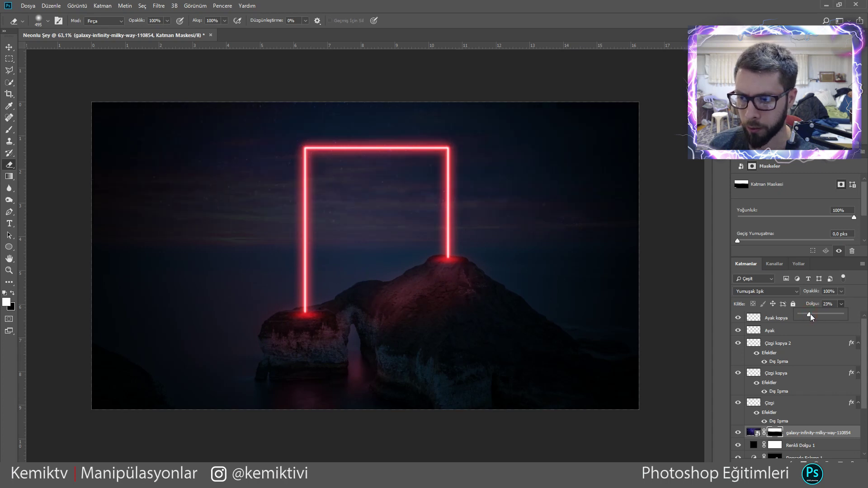
pyautogui.click(810, 315)
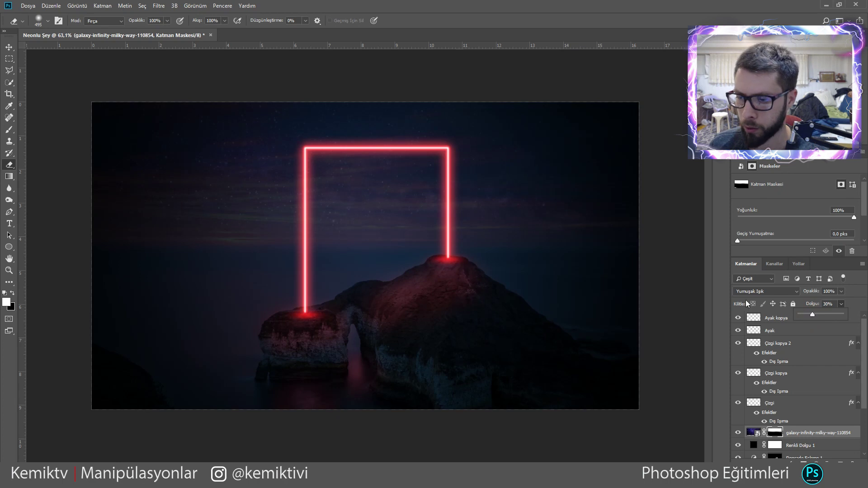
# Step: Erase more galaxy around the left neon leg on its mask, then open the source-image folder
pyautogui.click(9, 47)
pyautogui.click(257, 204)
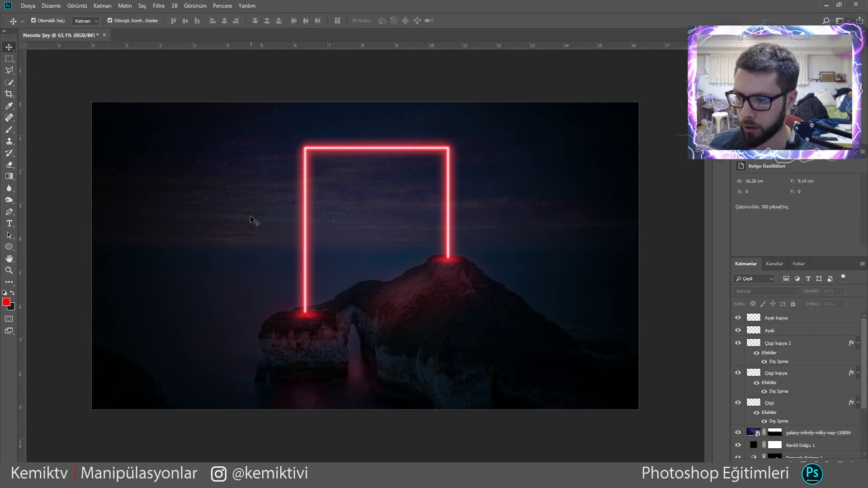
pyautogui.click(11, 166)
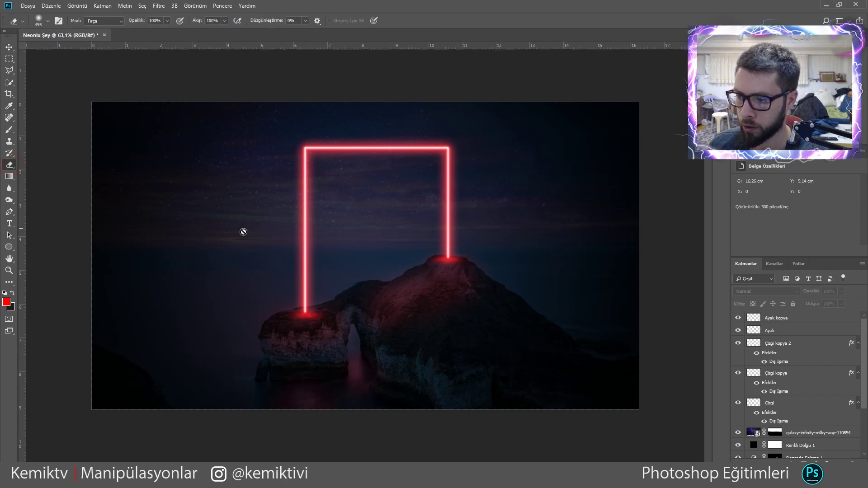
pyautogui.click(781, 319)
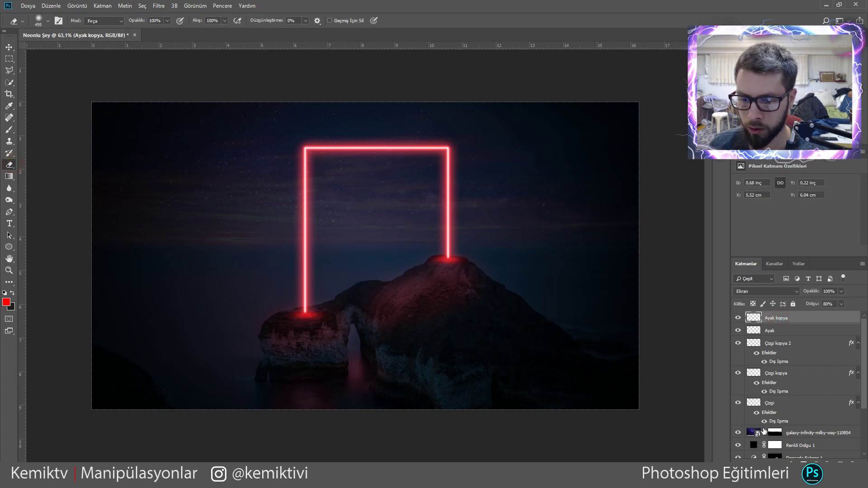
pyautogui.click(774, 433)
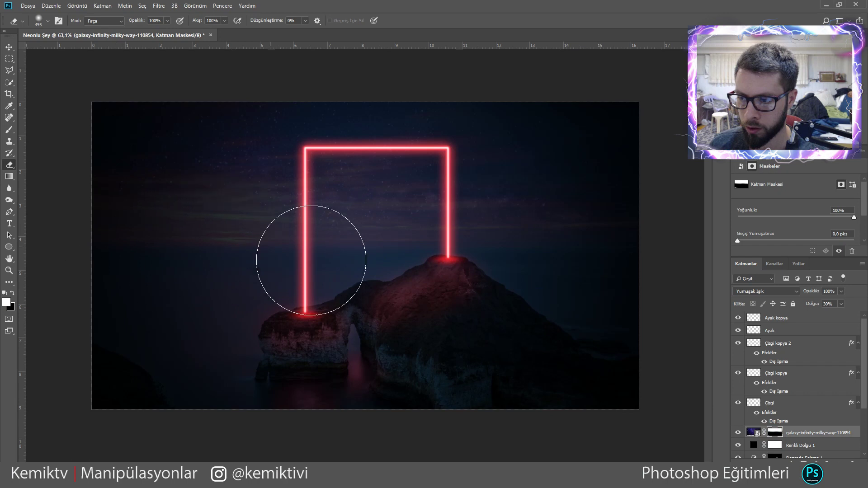
pyautogui.moveTo(365, 263); pyautogui.dragTo(194, 219)
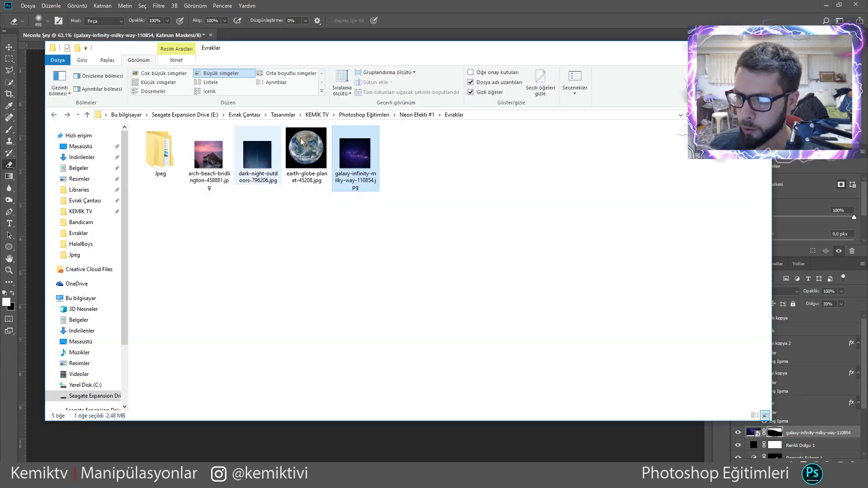
pyautogui.click(306, 153)
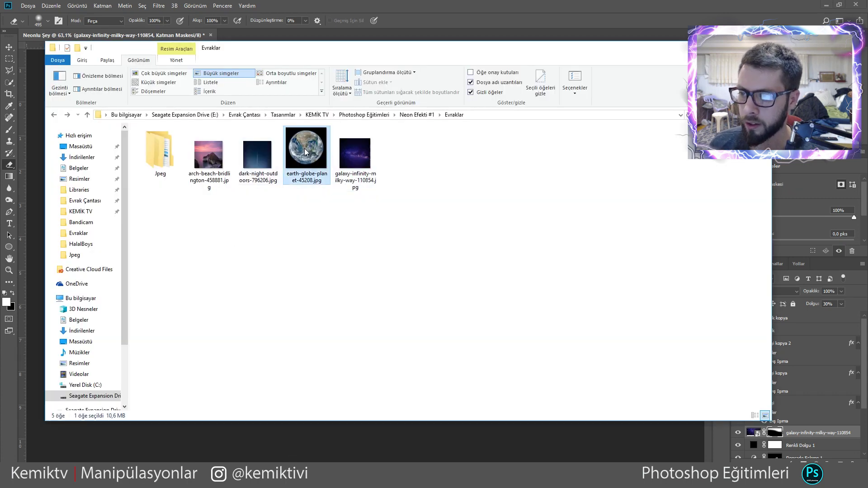
# Step: Place the dark-night-outdoors-796206 photo, move it lower, and set its fill to 43%
pyautogui.moveTo(257, 153); pyautogui.dragTo(441, 428)
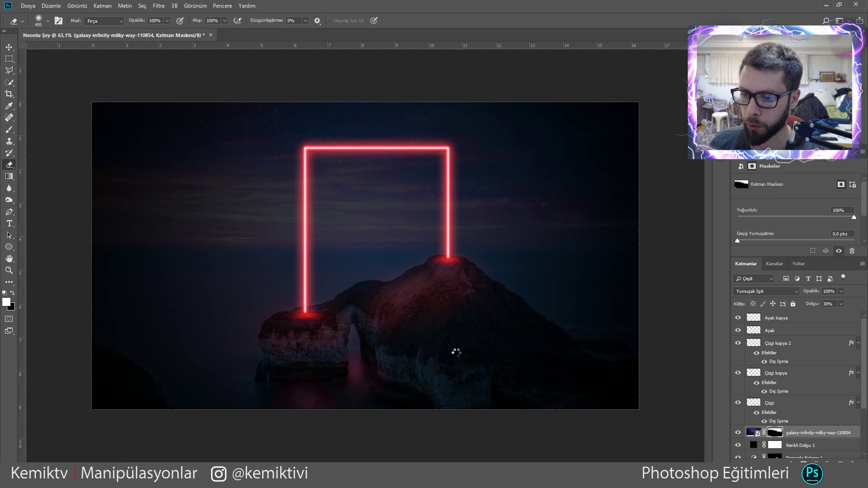
pyautogui.moveTo(368, 294)
pyautogui.mouseDown()
pyautogui.moveTo(399, 235)
pyautogui.moveTo(383, 222)
pyautogui.mouseUp()
pyautogui.click(328, 20)
pyautogui.press('e')
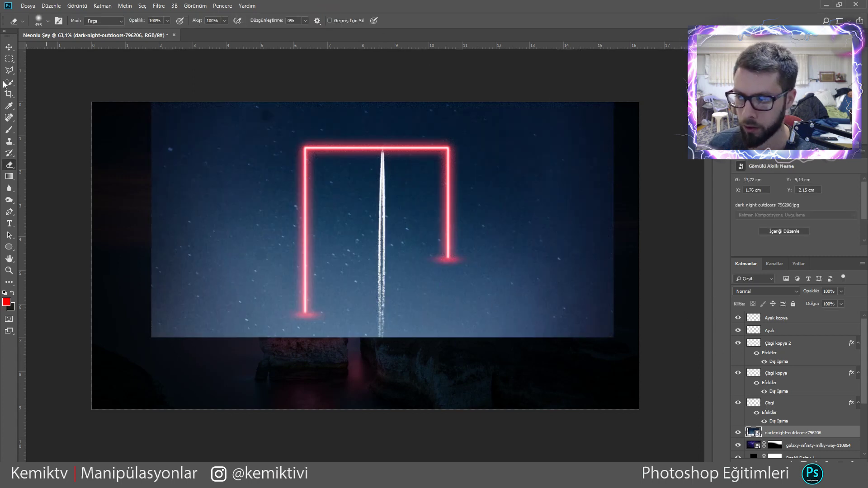
pyautogui.click(8, 45)
pyautogui.moveTo(516, 262)
pyautogui.mouseDown()
pyautogui.moveTo(507, 299)
pyautogui.moveTo(520, 315)
pyautogui.mouseUp()
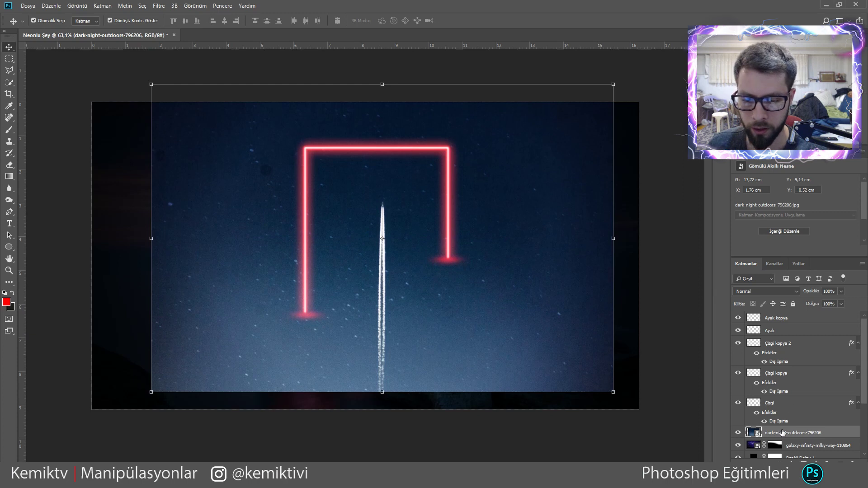
pyautogui.moveTo(843, 308); pyautogui.dragTo(818, 313)
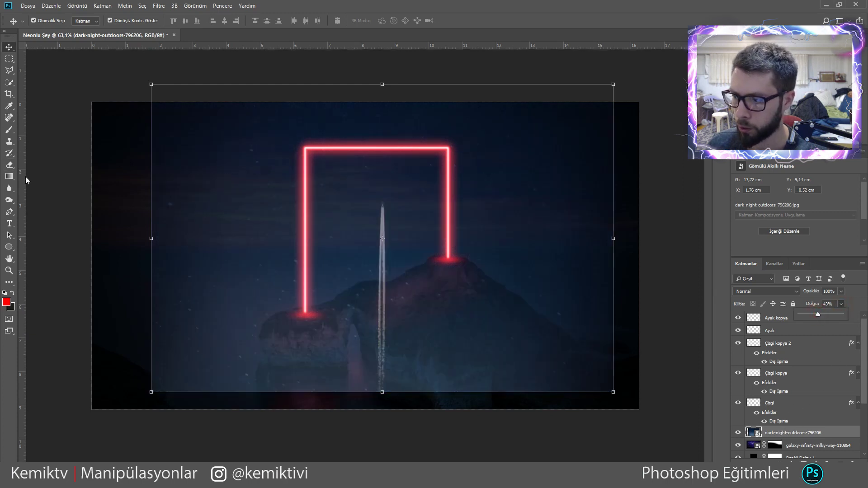
pyautogui.click(9, 165)
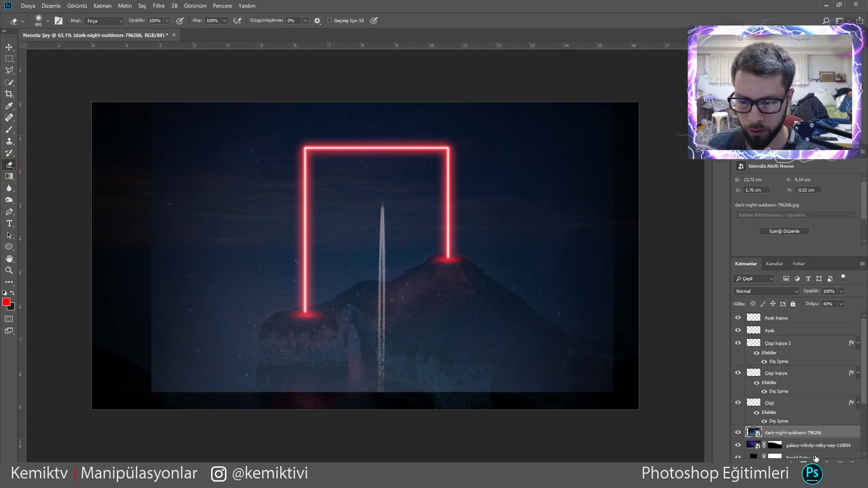
# Step: Add a mask to the rock photo and paint away its lighter left strip and lower edges
pyautogui.click(802, 464)
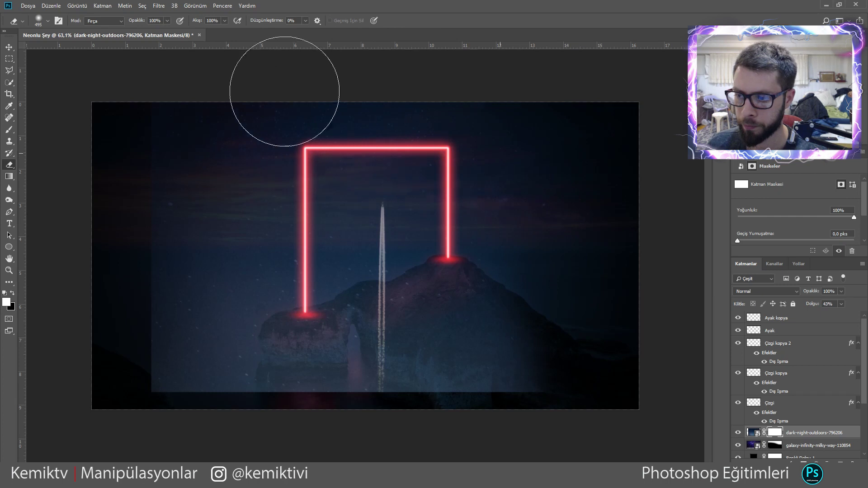
pyautogui.moveTo(157, 282); pyautogui.dragTo(181, 343)
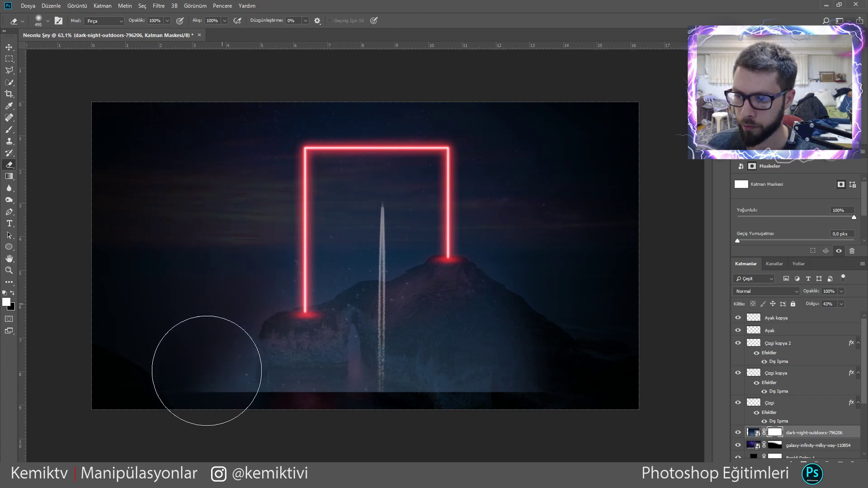
pyautogui.moveTo(275, 331); pyautogui.dragTo(310, 368)
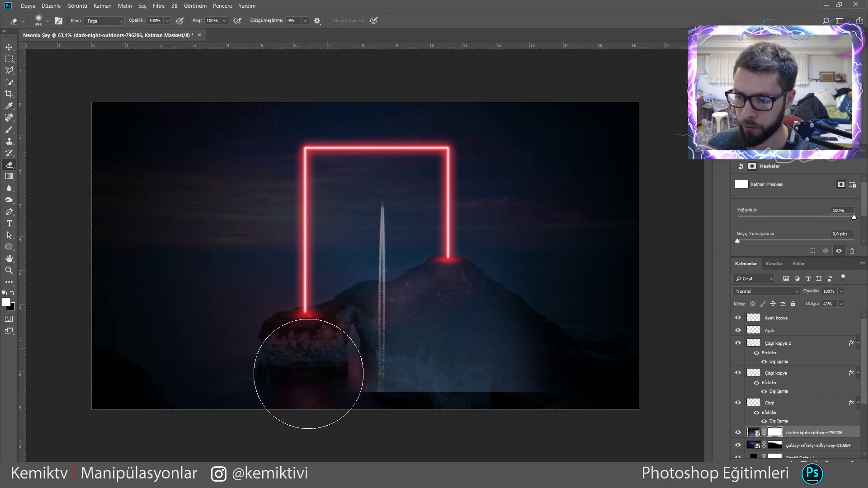
pyautogui.moveTo(505, 439)
pyautogui.mouseDown()
pyautogui.moveTo(523, 417)
pyautogui.moveTo(504, 382)
pyautogui.mouseUp()
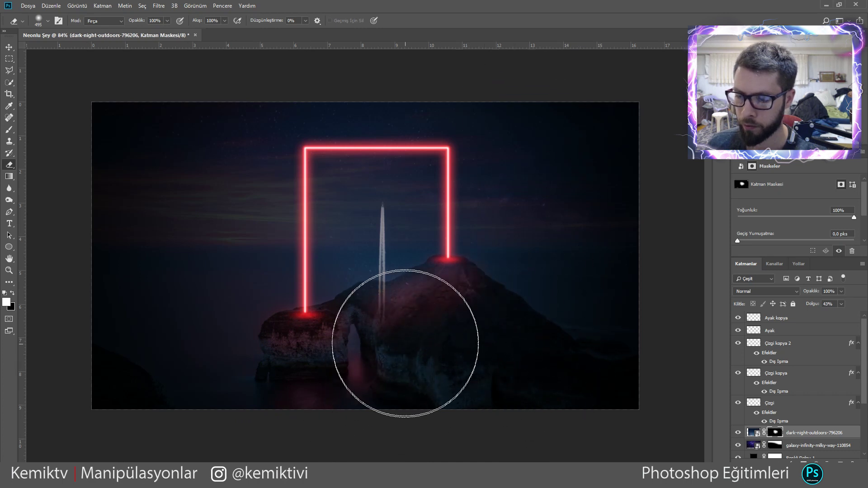
pyautogui.scroll(3, 403, 333)
pyautogui.scroll(2, 398, 317)
pyautogui.scroll(2, 393, 271)
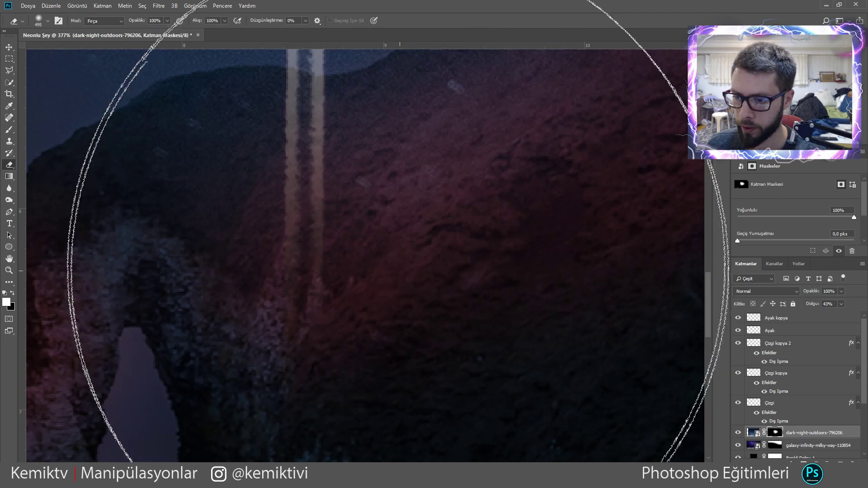
# Step: With a 62-px soft brush, mask the contrail's lower part and streaks, then raise fill to 72%
pyautogui.rightClick(398, 198)
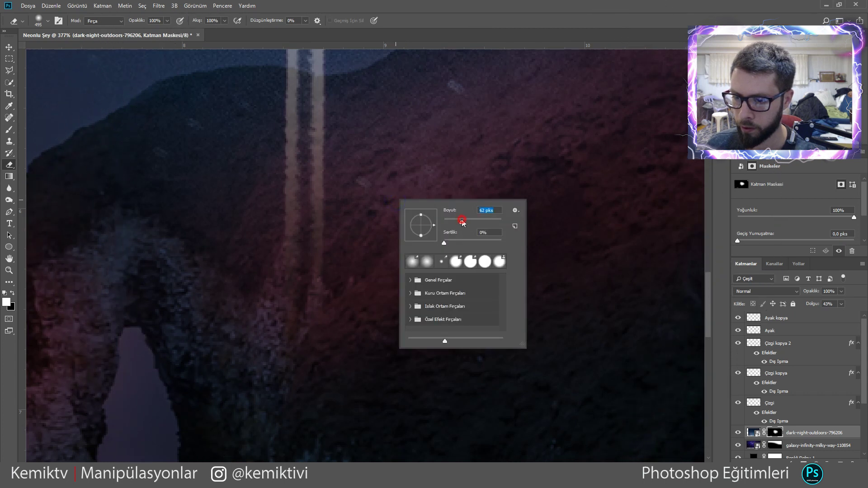
pyautogui.moveTo(333, 194); pyautogui.dragTo(427, 232)
pyautogui.moveTo(161, 178)
pyautogui.mouseDown()
pyautogui.moveTo(306, 151)
pyautogui.moveTo(254, 130)
pyautogui.moveTo(254, 116)
pyautogui.moveTo(242, 120)
pyautogui.moveTo(430, 107)
pyautogui.moveTo(337, 113)
pyautogui.mouseUp()
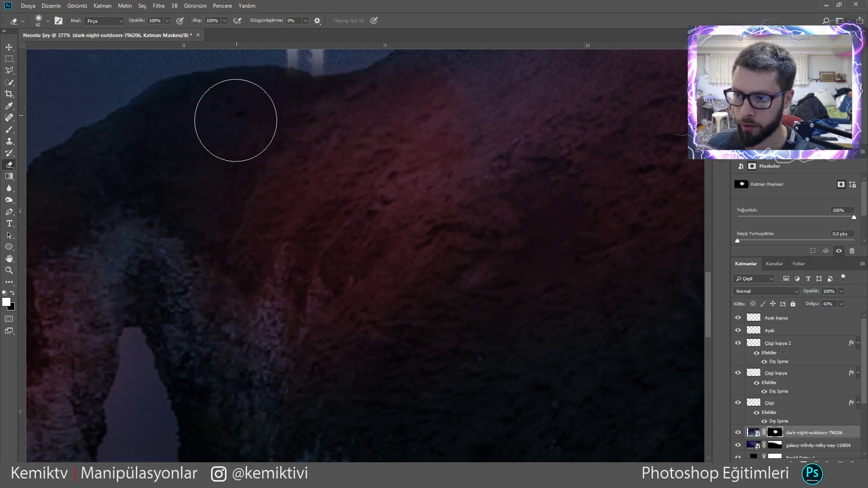
pyautogui.scroll(5, 379, 155)
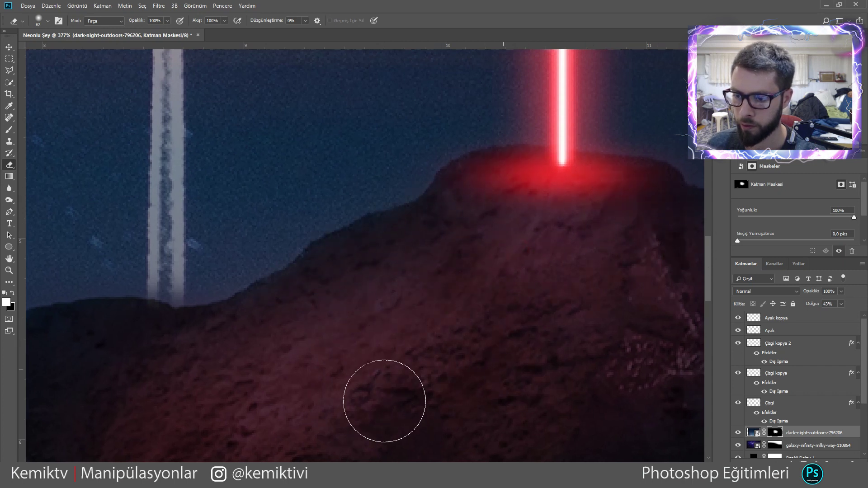
pyautogui.scroll(-5, 484, 285)
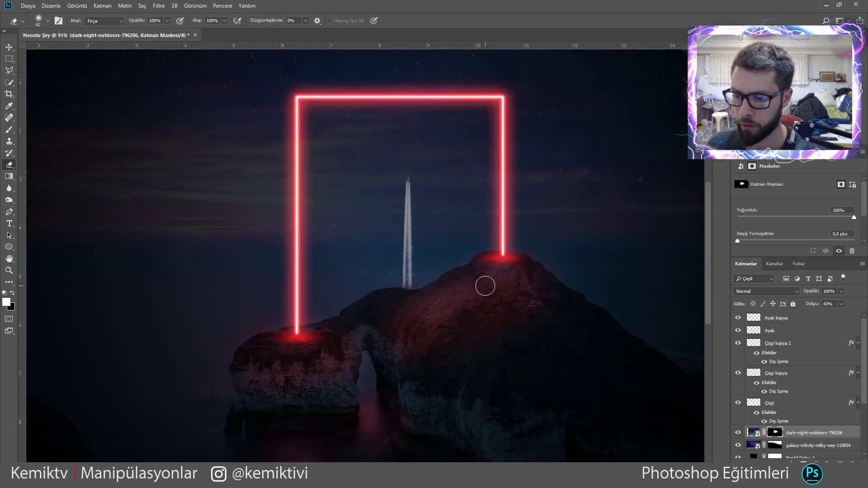
pyautogui.scroll(-1, 441, 302)
pyautogui.scroll(-1, 442, 302)
pyautogui.scroll(-1, 442, 303)
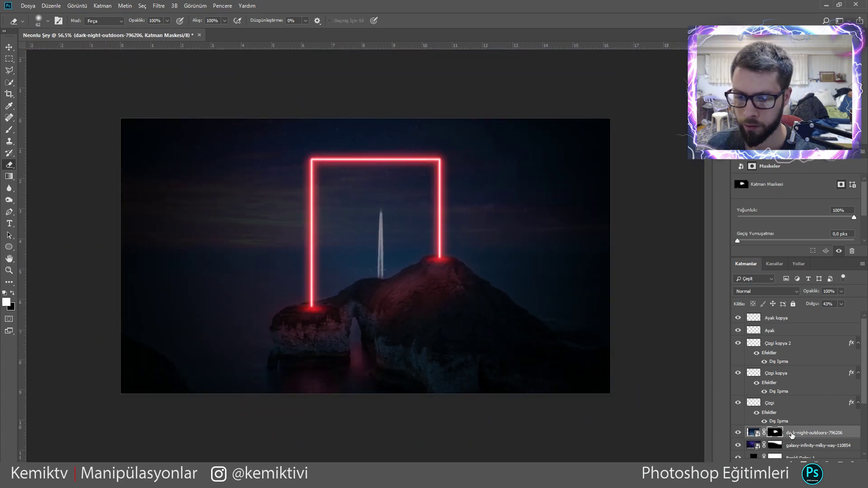
pyautogui.moveTo(843, 314); pyautogui.dragTo(839, 315)
# Step: Set the rock photo's blend mode to Lighten (Açıklaştır) after trying Darken, so the contrail glows white
pyautogui.click(781, 292)
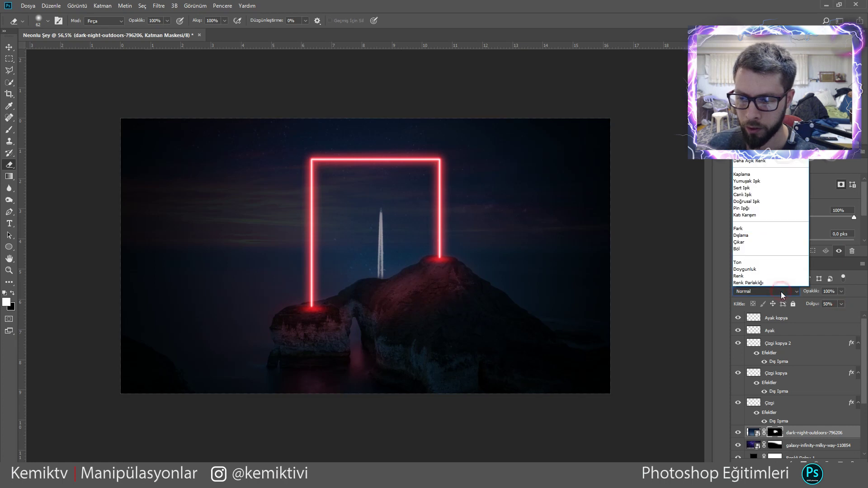
pyautogui.click(745, 93)
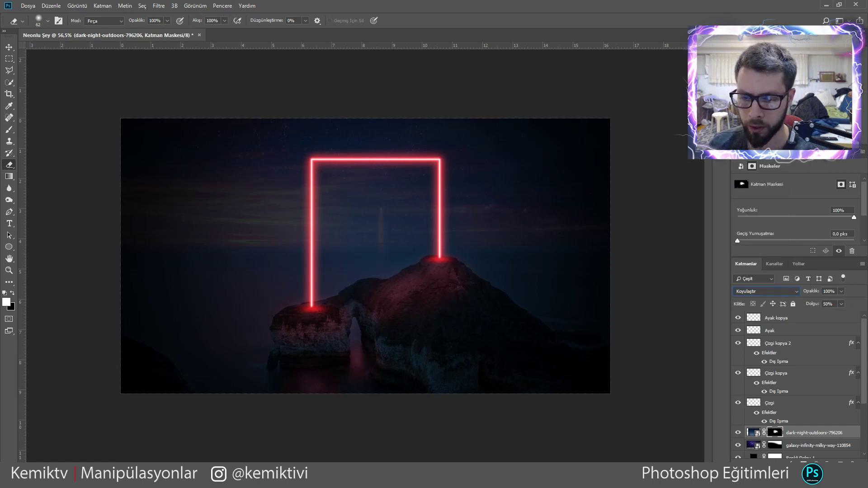
pyautogui.press('Down')
pyautogui.press('Down')
pyautogui.press('Down')
pyautogui.press('Down')
pyautogui.press('Down')
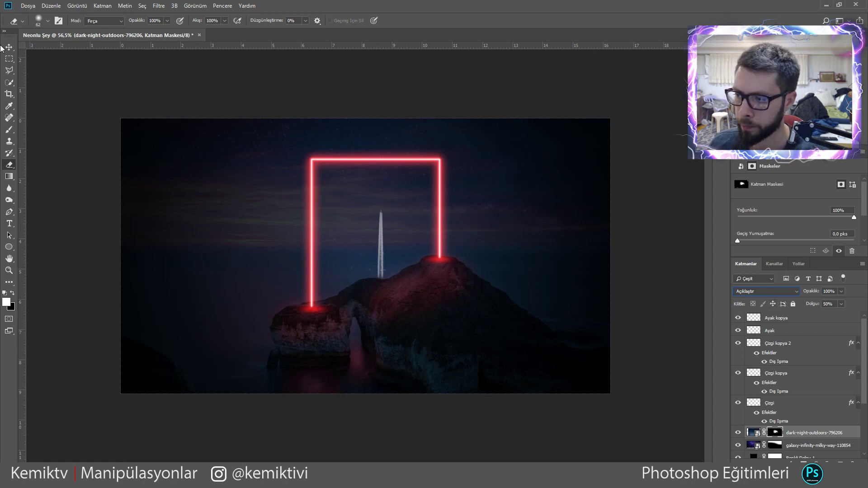
pyautogui.click(9, 47)
pyautogui.click(37, 85)
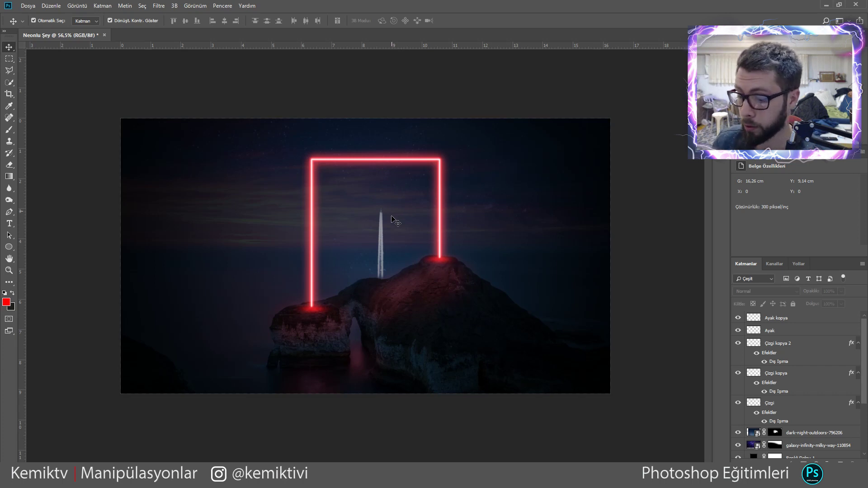
# Step: Import the earth-globe-planet-45208 image, shrink it, and place it in the upper-left sky
pyautogui.hotkey('alt', 'Tab')
pyautogui.moveTo(306, 147); pyautogui.dragTo(294, 247)
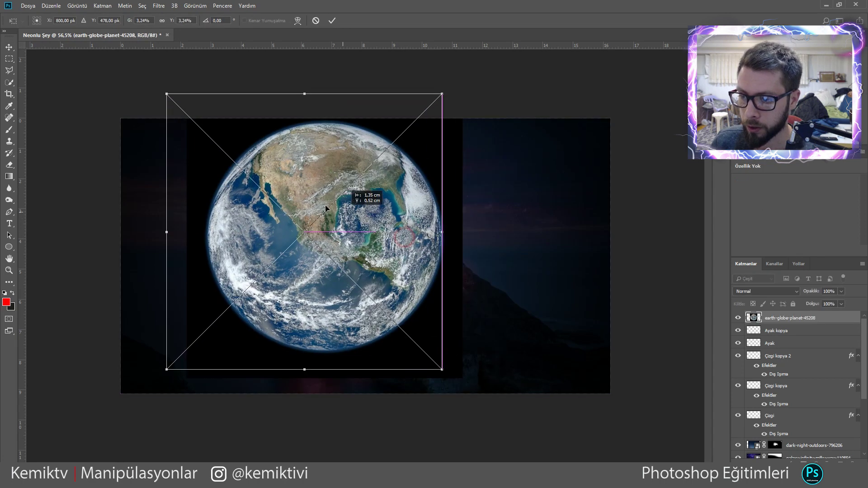
pyautogui.moveTo(406, 238); pyautogui.dragTo(310, 201)
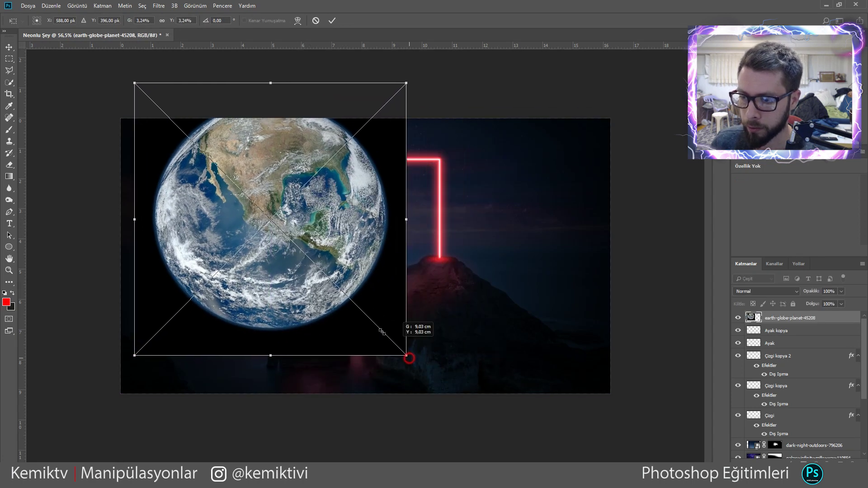
pyautogui.moveTo(409, 357); pyautogui.dragTo(357, 305)
pyautogui.click(332, 20)
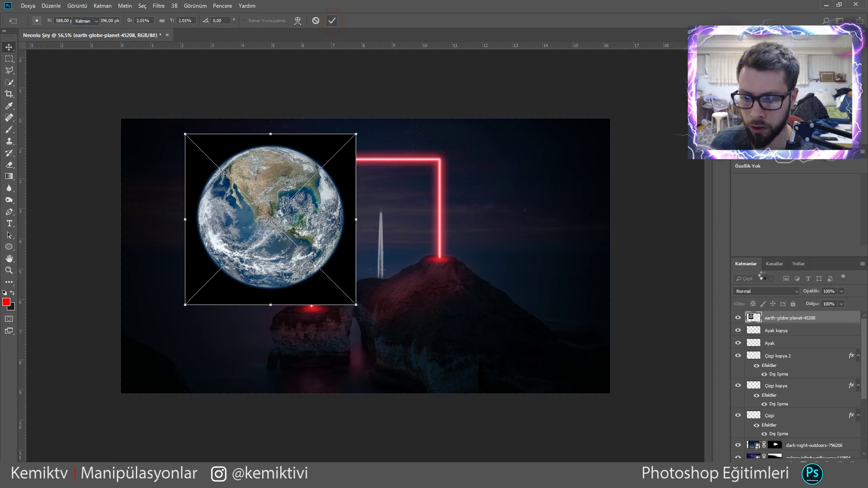
# Step: Move the Earth layer below the neon Çizgi lines and nudge it up-left
pyautogui.click(797, 318)
pyautogui.moveTo(797, 341); pyautogui.dragTo(796, 431)
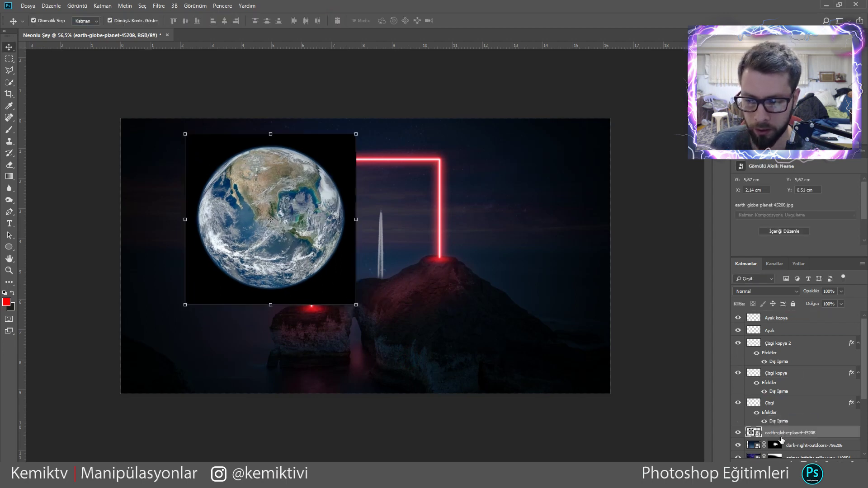
pyautogui.moveTo(273, 190); pyautogui.dragTo(242, 175)
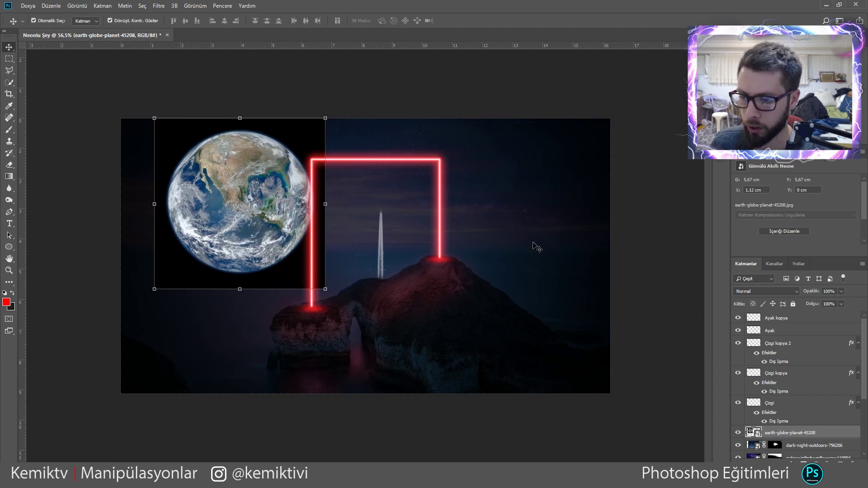
# Step: Set the Earth layer to Screen (Ekran) blending and resize it beside the neon frame's left beam
pyautogui.click(776, 291)
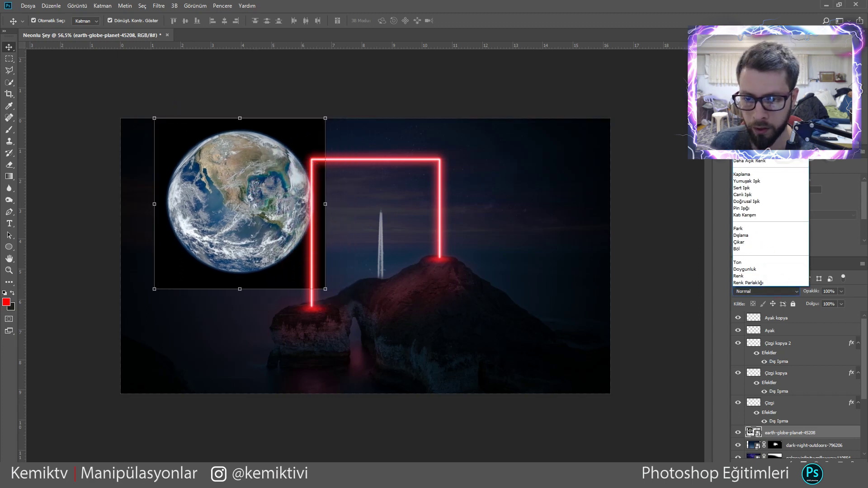
pyautogui.click(747, 167)
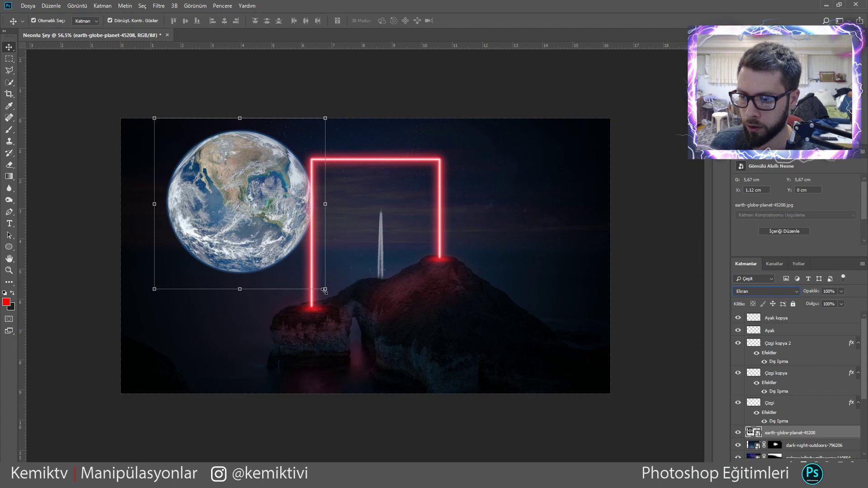
pyautogui.moveTo(324, 290); pyautogui.dragTo(300, 250)
pyautogui.moveTo(266, 220); pyautogui.dragTo(272, 190)
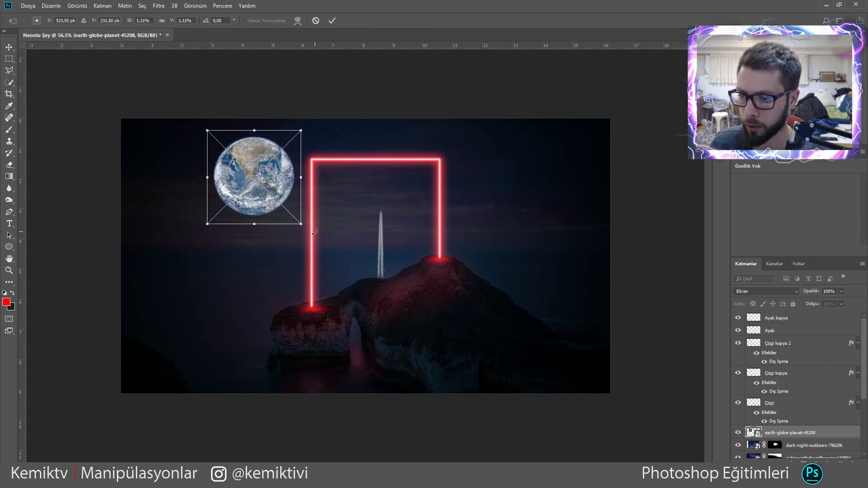
pyautogui.moveTo(301, 223); pyautogui.dragTo(329, 250)
pyautogui.moveTo(269, 217); pyautogui.dragTo(262, 214)
pyautogui.click(332, 20)
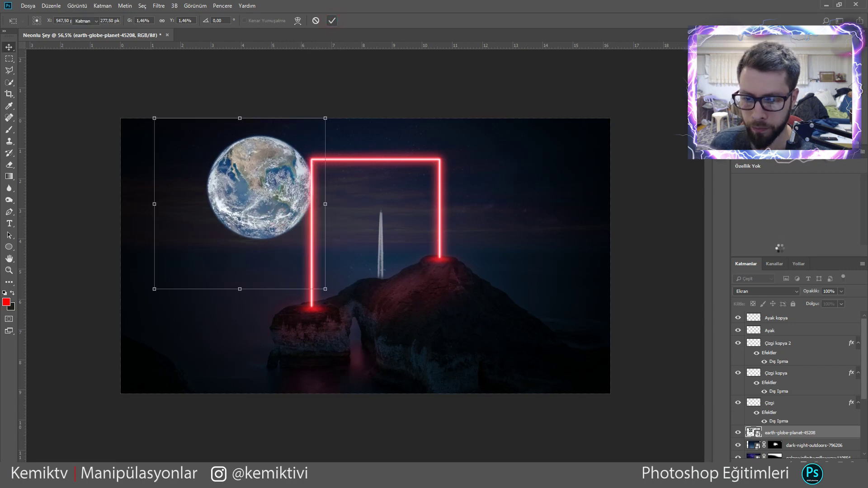
# Step: Give the Earth layer 58% fill and 83% opacity
pyautogui.moveTo(839, 305); pyautogui.dragTo(840, 301)
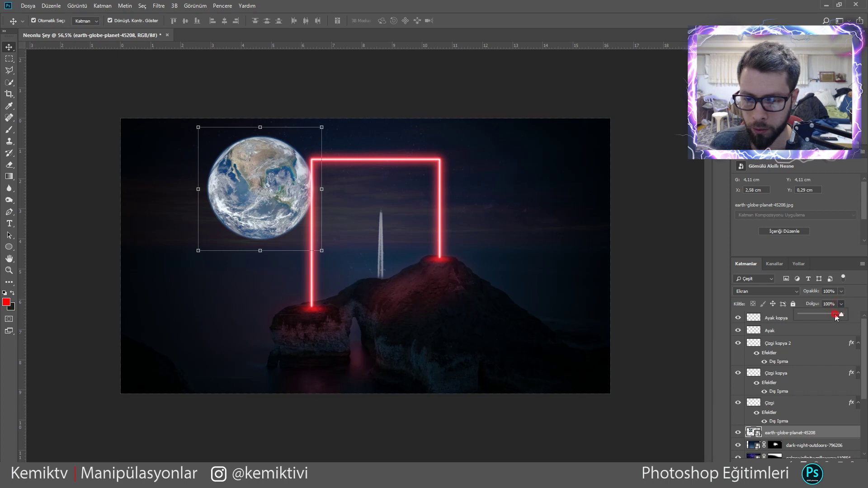
pyautogui.click(841, 291)
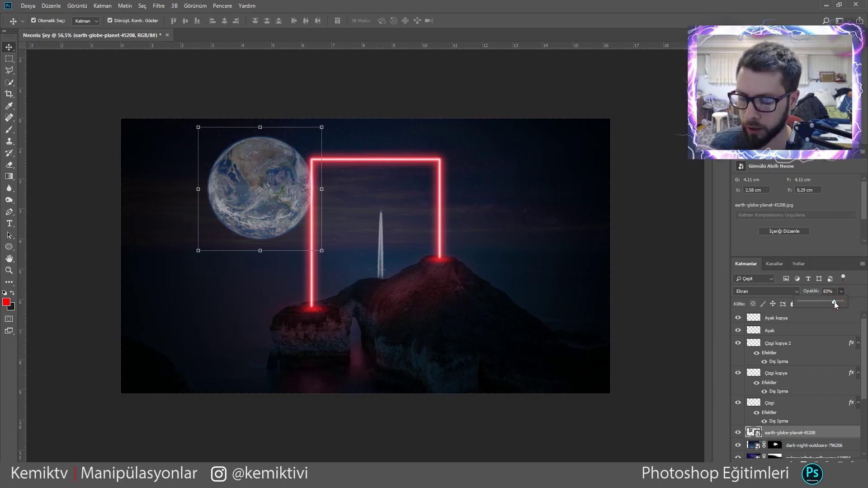
pyautogui.click(858, 291)
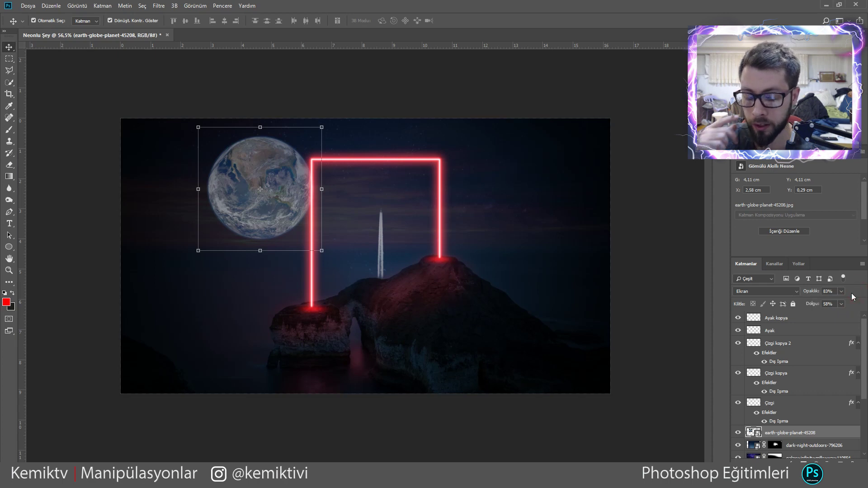
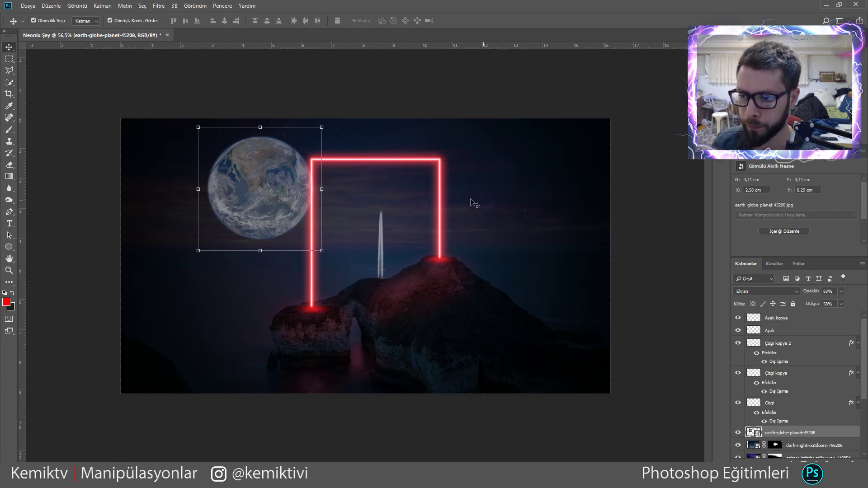
# Step: Nudge the Earth up and slightly right and add a layer mask to it
pyautogui.moveTo(253, 206); pyautogui.dragTo(260, 194)
pyautogui.click(10, 164)
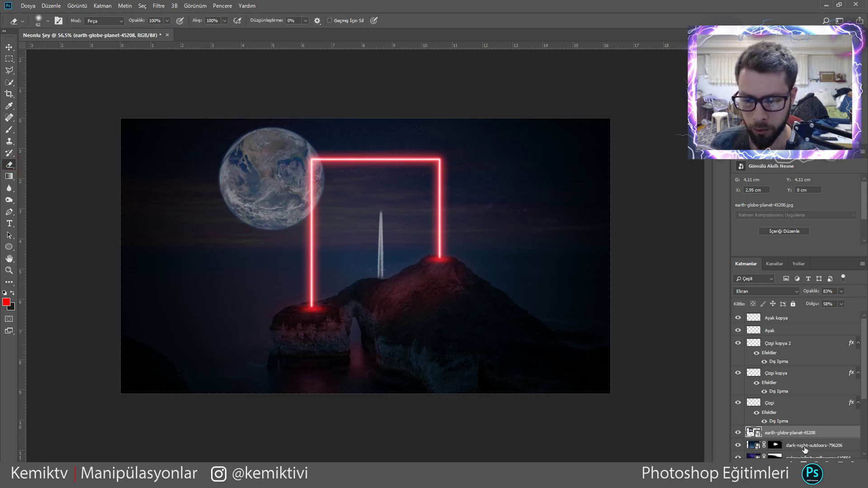
pyautogui.click(805, 467)
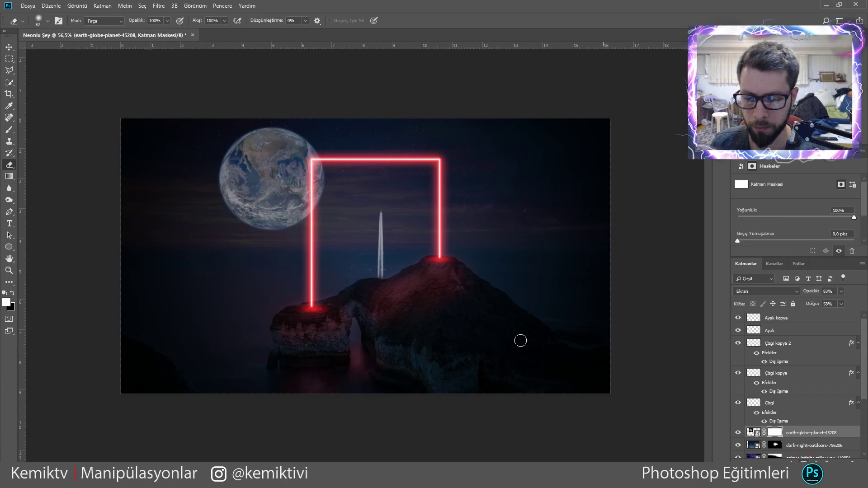
# Step: Set the eraser brush to 511 px with about 9% hardness
pyautogui.rightClick(235, 208)
pyautogui.moveTo(323, 233); pyautogui.dragTo(336, 232)
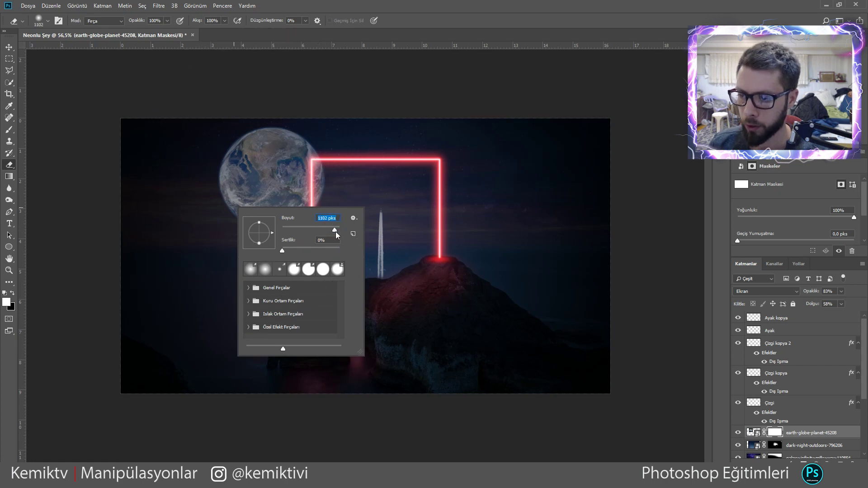
pyautogui.moveTo(331, 232); pyautogui.dragTo(332, 229)
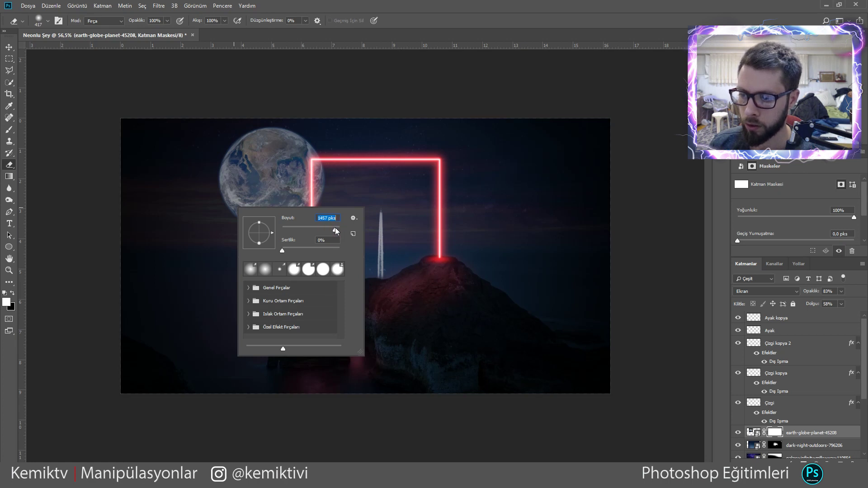
pyautogui.moveTo(334, 227); pyautogui.dragTo(334, 229)
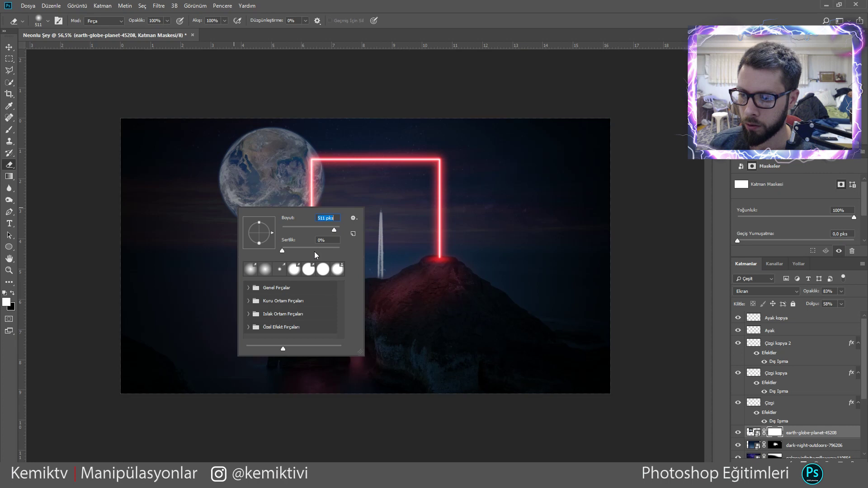
pyautogui.click(286, 248)
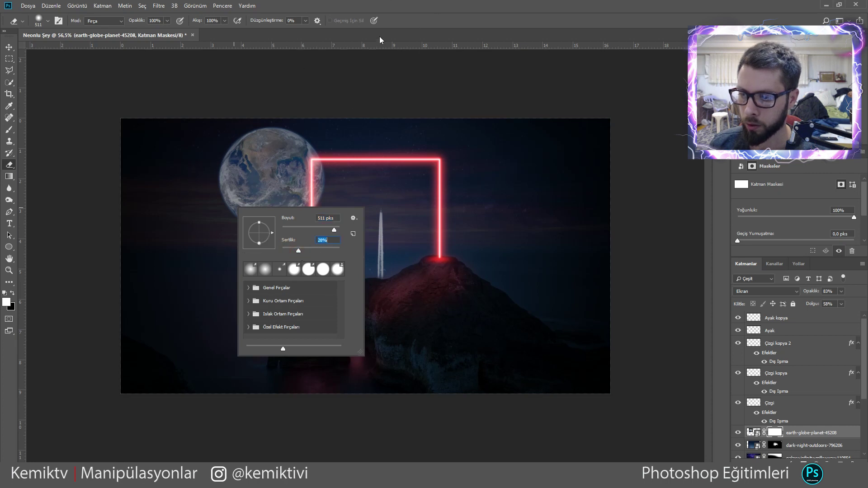
pyautogui.press('Return')
# Step: Erase the Earth's lower part on the mask and lower its fill to 47%
pyautogui.click(226, 234)
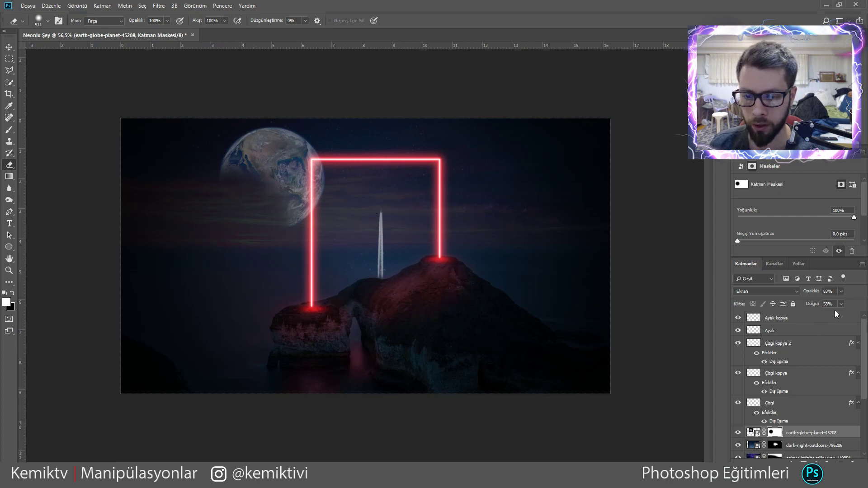
pyautogui.moveTo(840, 308); pyautogui.dragTo(836, 315)
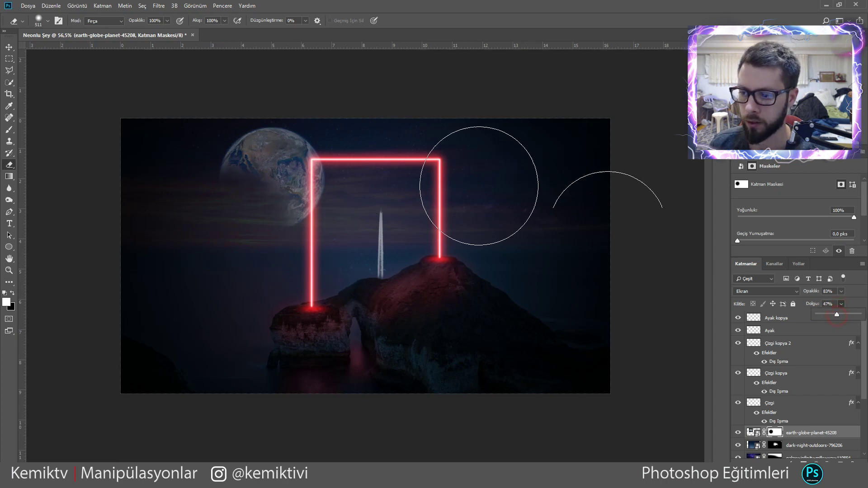
pyautogui.click(9, 47)
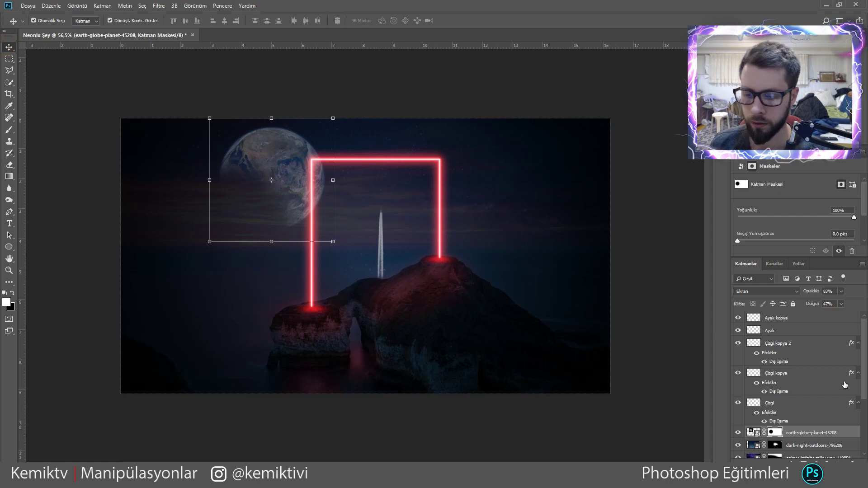
# Step: Duplicate the Earth, scale the copy to 13.6% beside the planet, and set its fill to 65%
pyautogui.moveTo(294, 163)
pyautogui.mouseDown()
pyautogui.moveTo(257, 213)
pyautogui.moveTo(204, 208)
pyautogui.mouseUp()
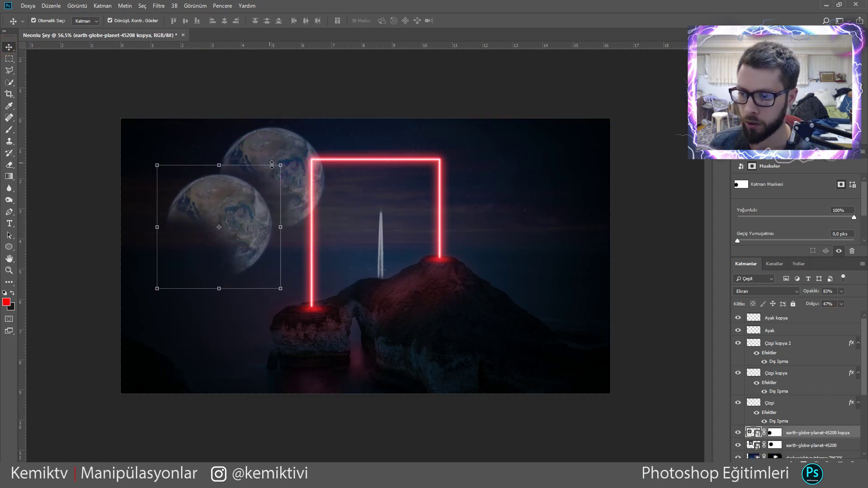
pyautogui.moveTo(281, 166); pyautogui.dragTo(224, 225)
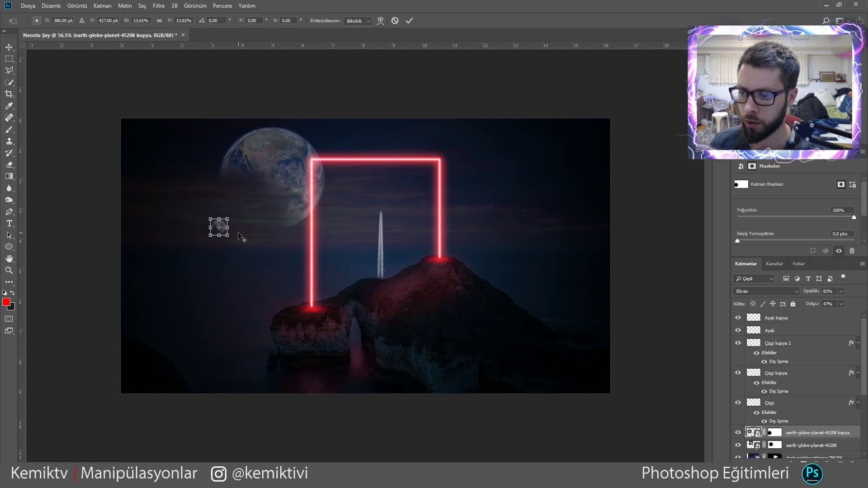
pyautogui.moveTo(218, 227); pyautogui.dragTo(245, 200)
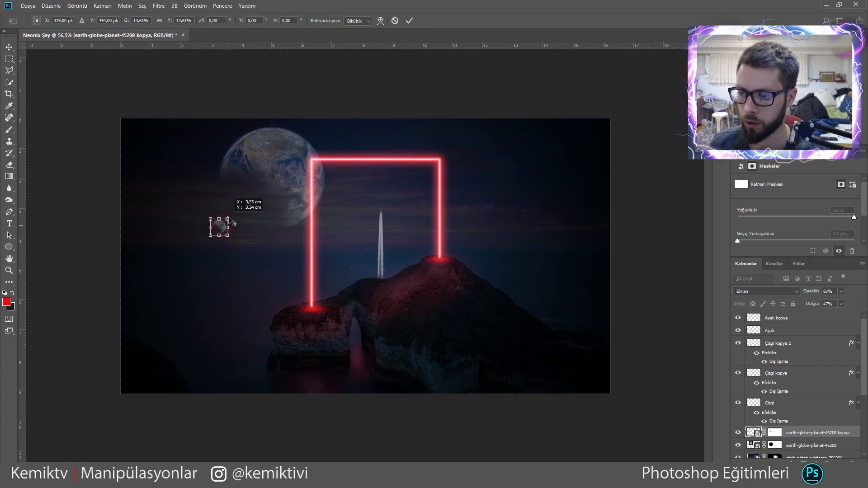
pyautogui.moveTo(221, 230); pyautogui.dragTo(226, 200)
pyautogui.click(409, 21)
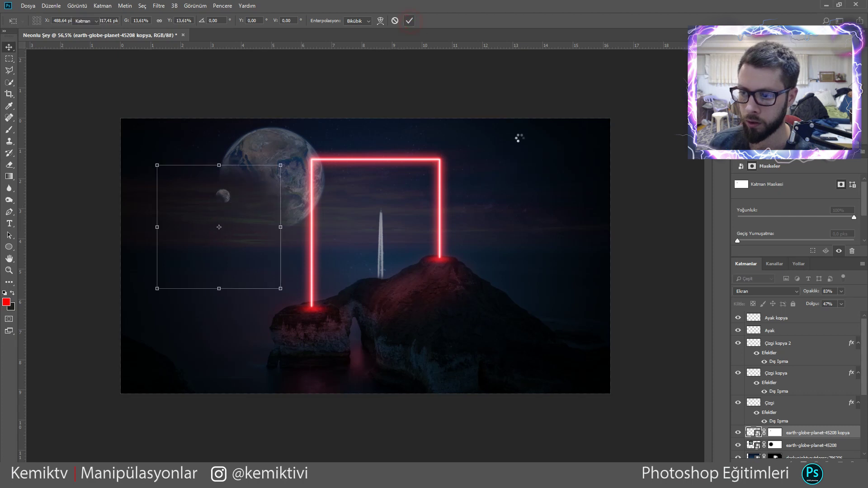
pyautogui.click(841, 304)
pyautogui.moveTo(839, 314); pyautogui.dragTo(850, 315)
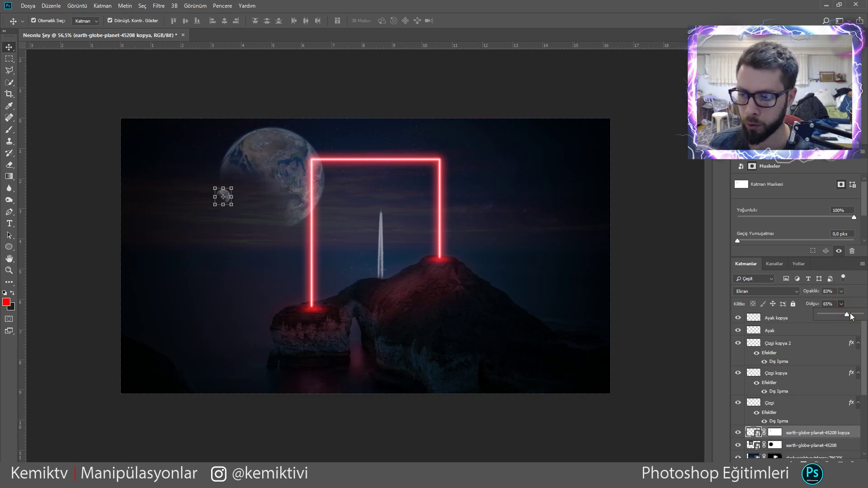
# Step: Zoom in and paint white on the small Earth's mask to restore its hidden part
pyautogui.scroll(3, 199, 170)
pyautogui.scroll(2, 195, 180)
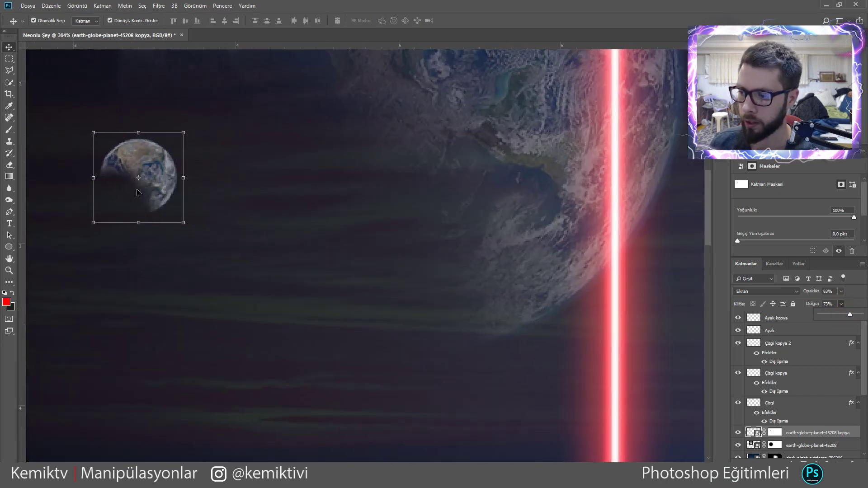
pyautogui.click(9, 129)
pyautogui.click(774, 432)
pyautogui.press('d')
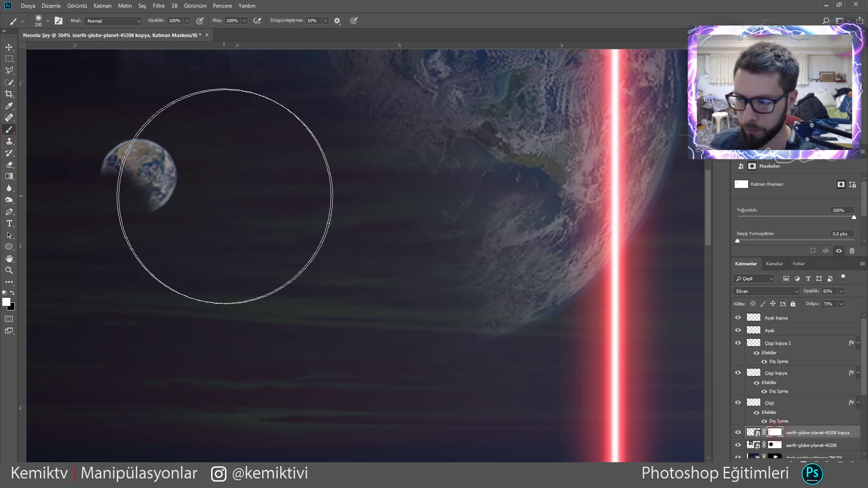
pyautogui.moveTo(155, 207); pyautogui.dragTo(209, 213)
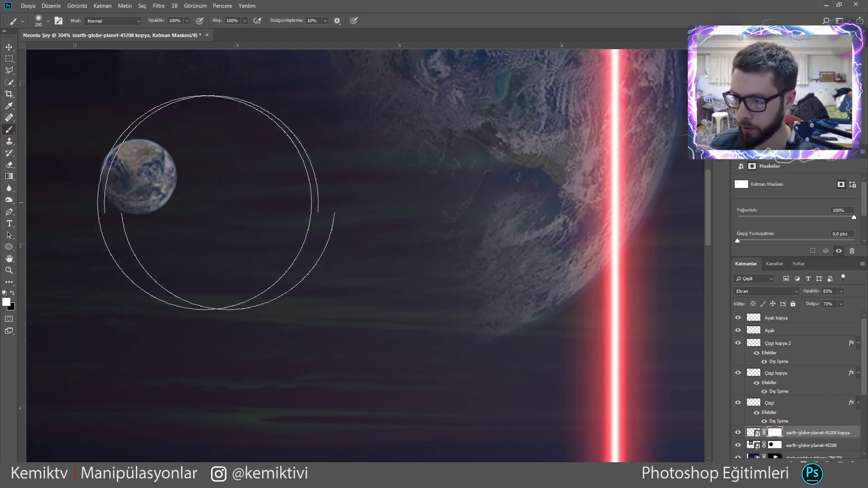
# Step: Use a 111 px eraser on the small Earth's bottom edge, then zoom out
pyautogui.click(9, 165)
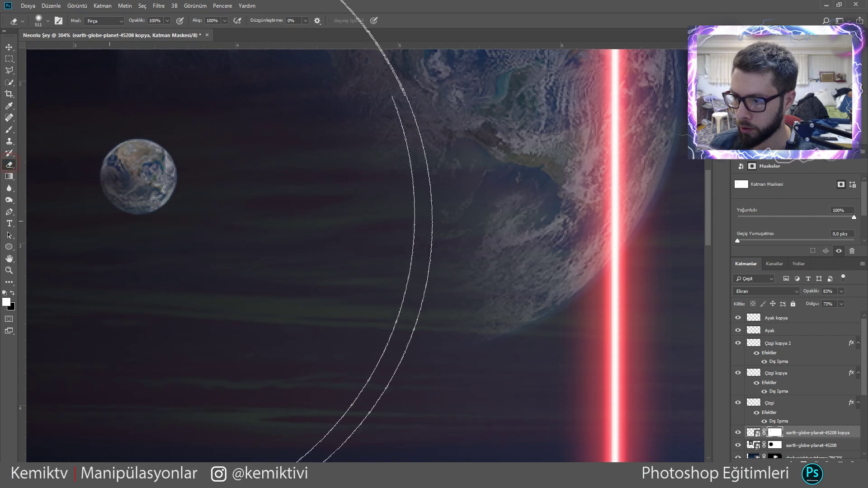
pyautogui.rightClick(497, 208)
pyautogui.moveTo(503, 228); pyautogui.dragTo(482, 229)
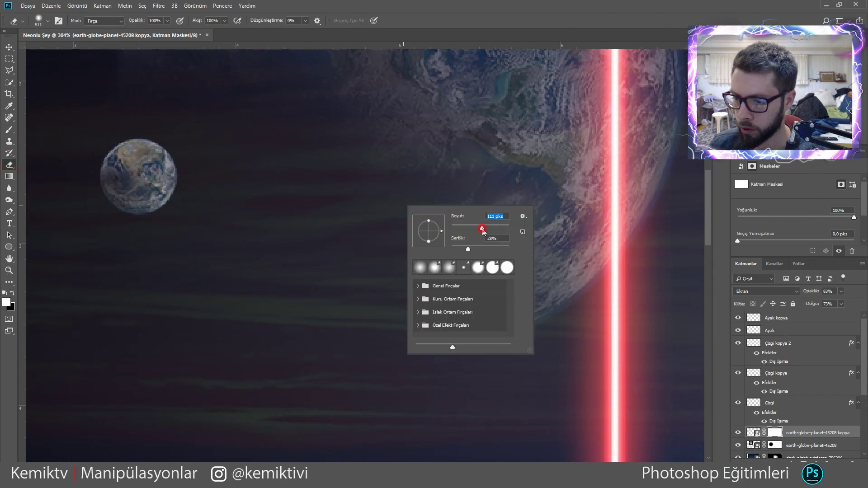
pyautogui.click(82, 252)
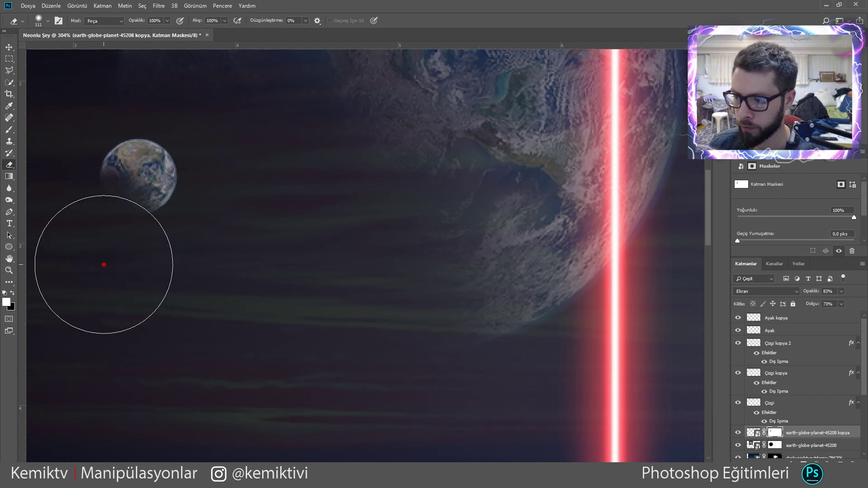
pyautogui.scroll(-5, 172, 244)
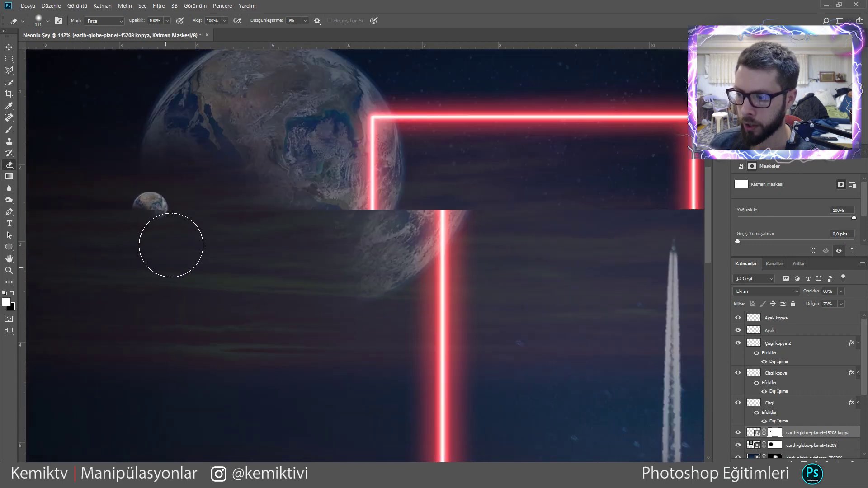
pyautogui.scroll(-3, 175, 245)
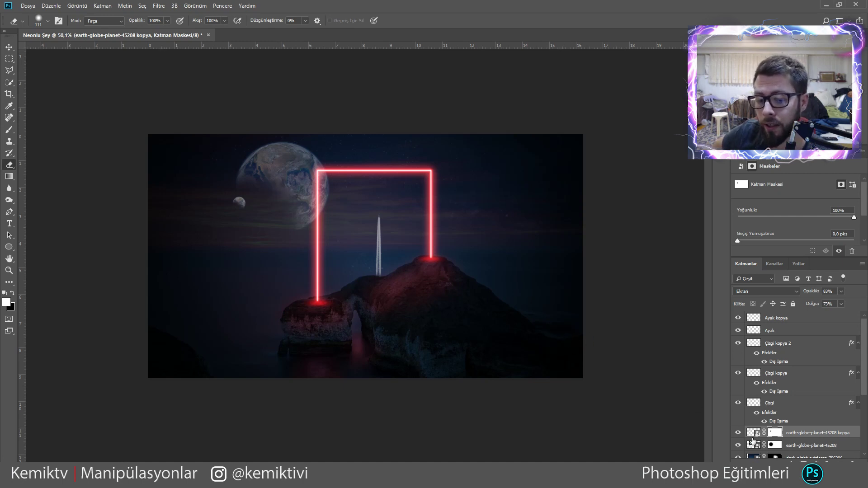
# Step: Hide both Earth layers and the white sky streak, then open the File menu
pyautogui.click(738, 445)
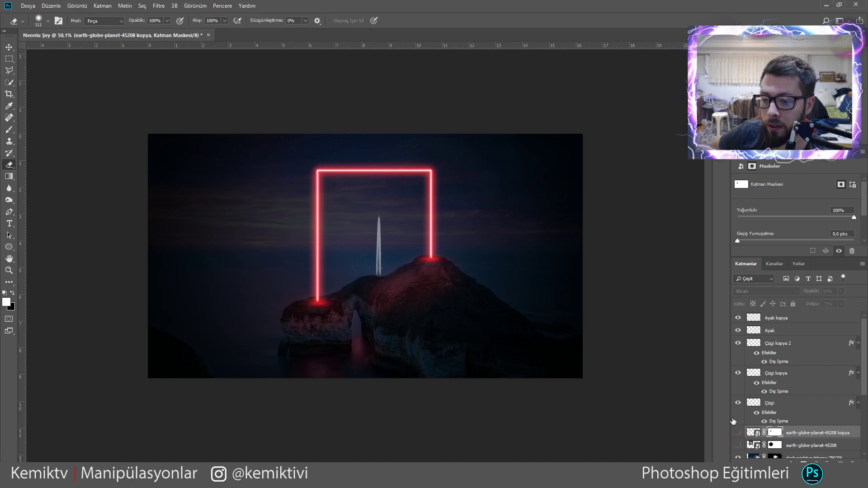
pyautogui.click(738, 457)
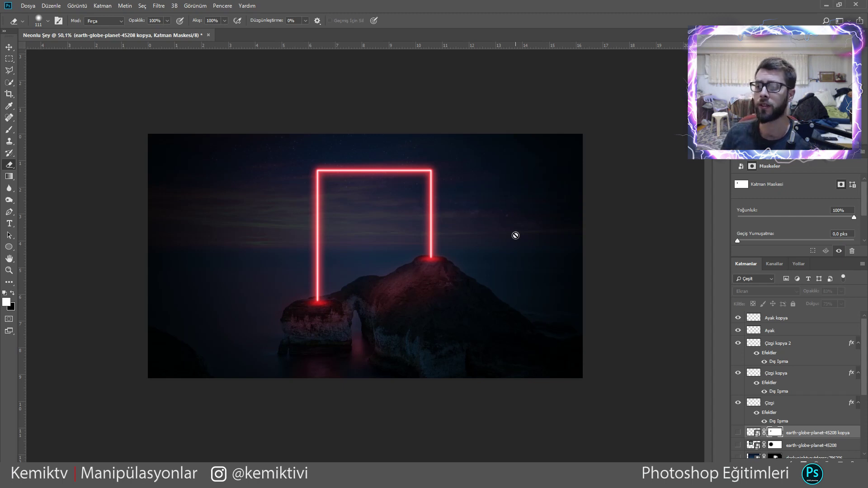
pyautogui.click(29, 5)
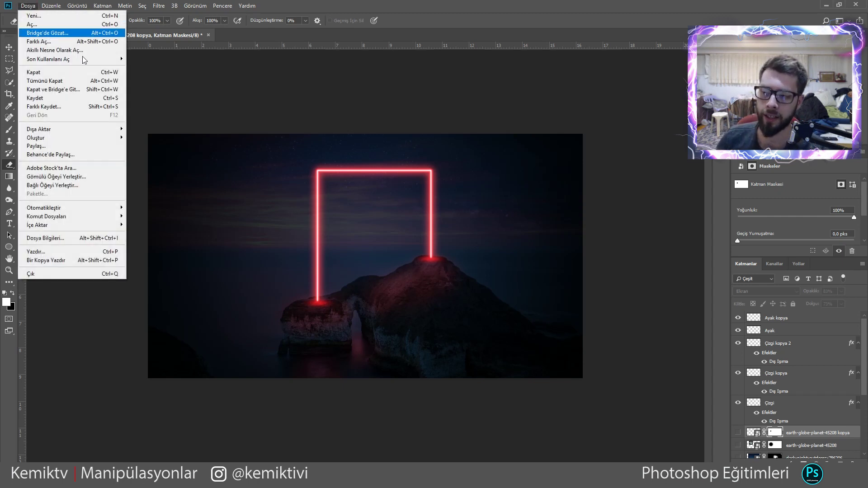
pyautogui.moveTo(39, 129)
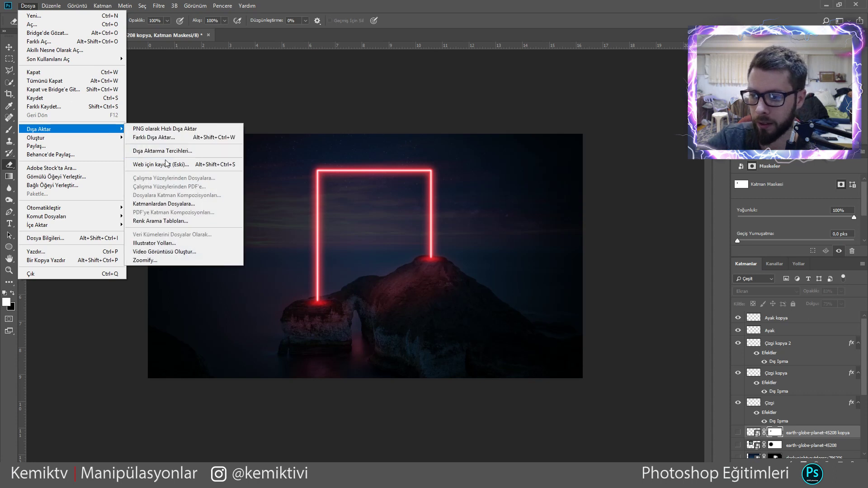
# Step: Preview a JPEG export at quality 100 in Save for Web (Legacy), then cancel
pyautogui.click(191, 165)
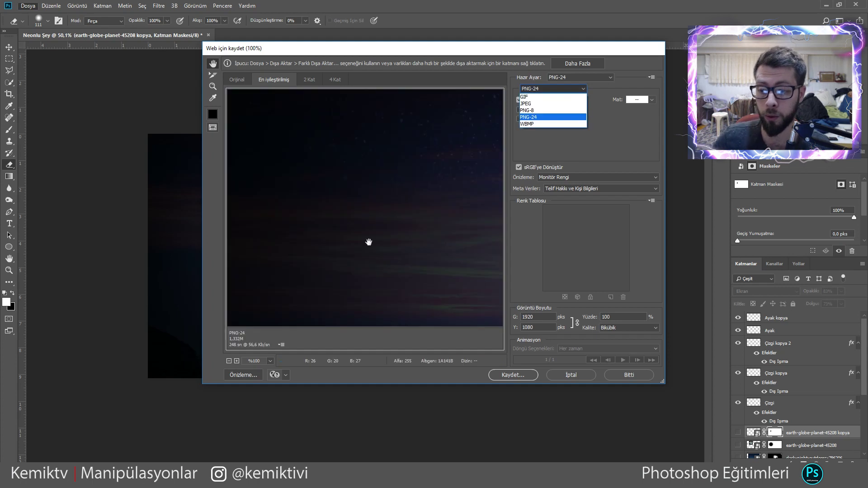
pyautogui.click(527, 104)
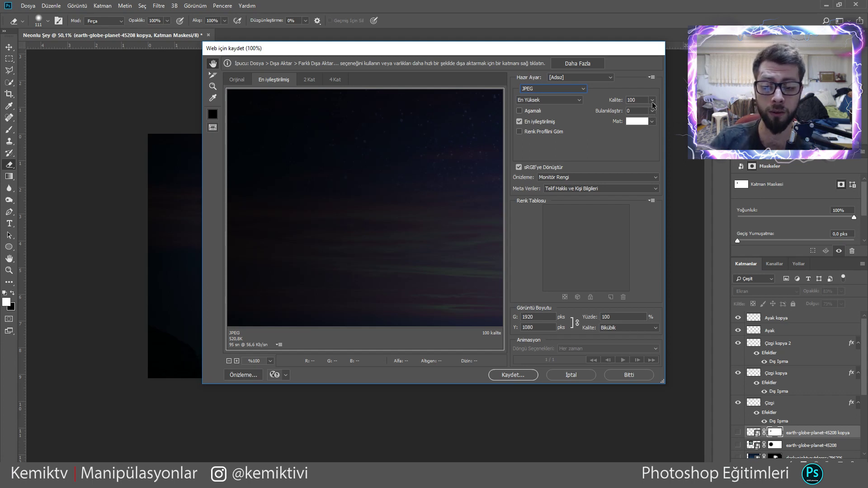
pyautogui.click(652, 100)
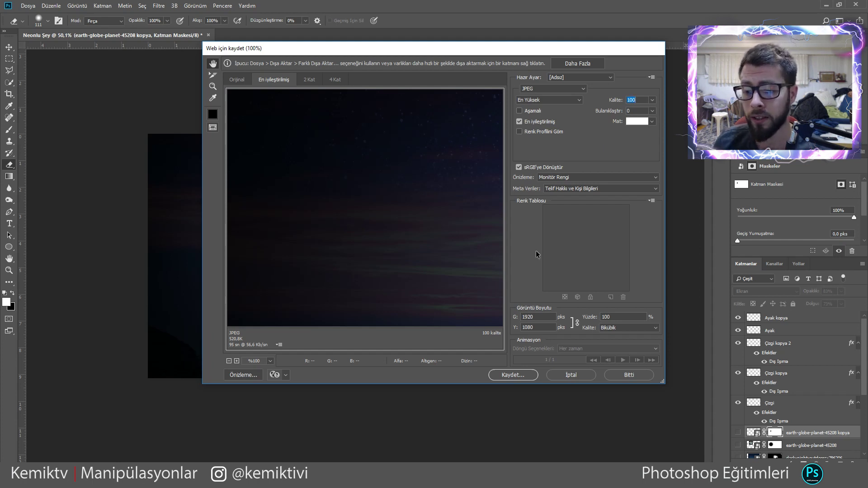
pyautogui.click(578, 380)
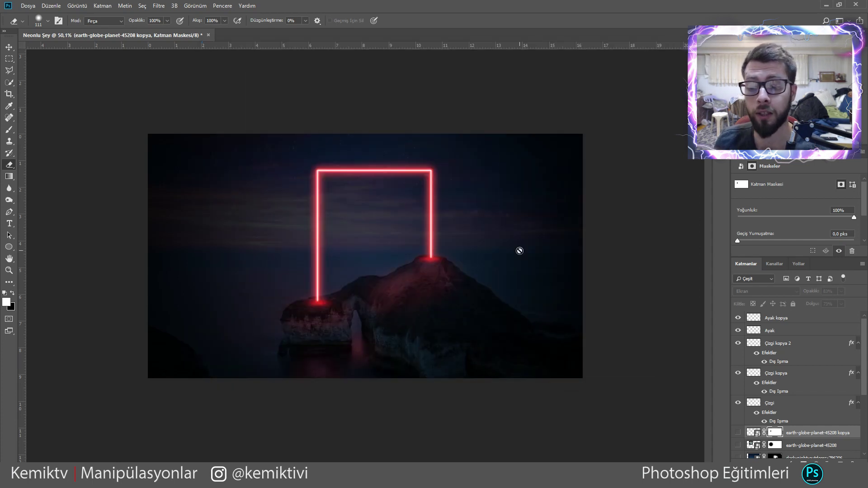